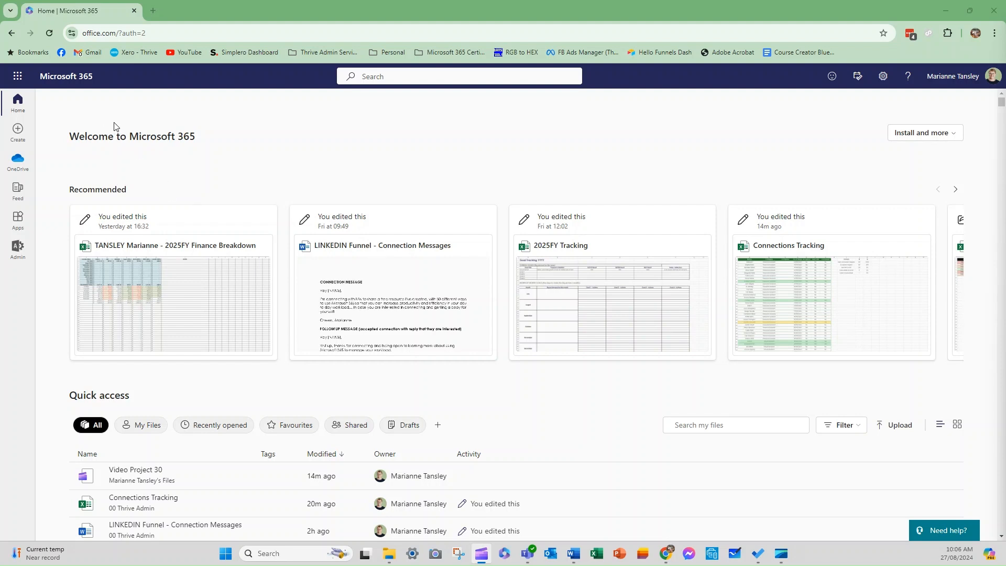
Launch Bookings from the app launcher and check the personal page's Share and more-options menus.
left_click(18, 79)
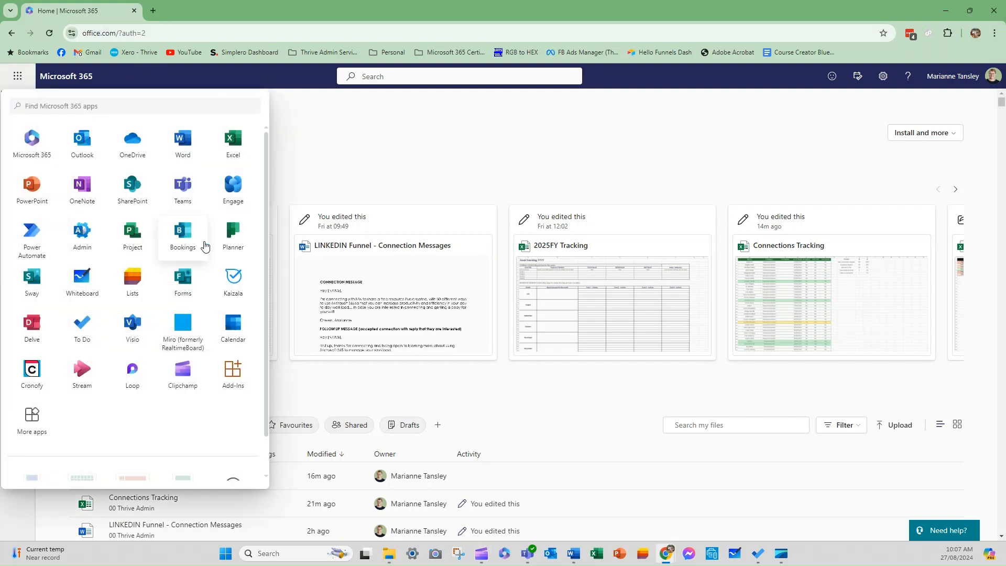
left_click(184, 238)
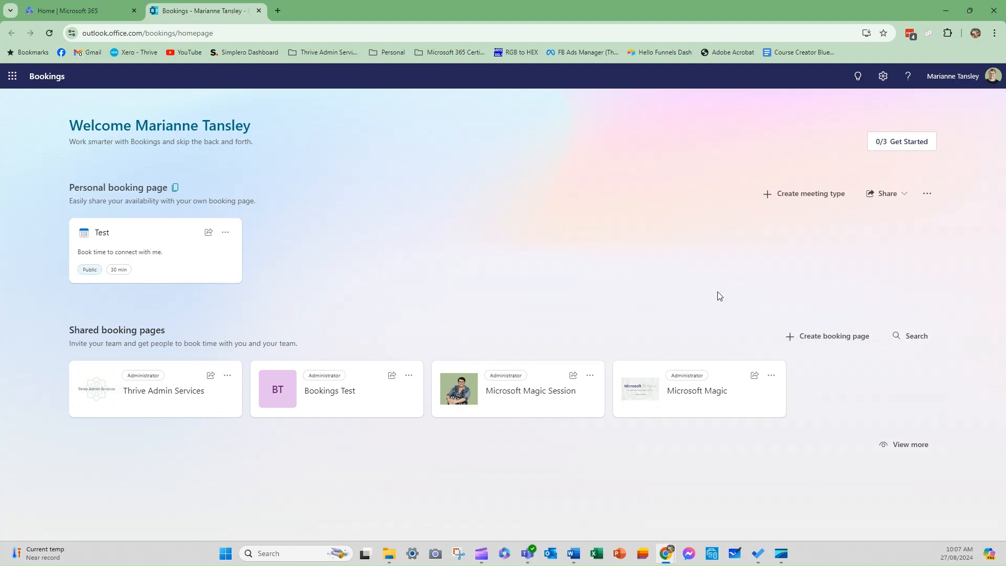
left_click(902, 198)
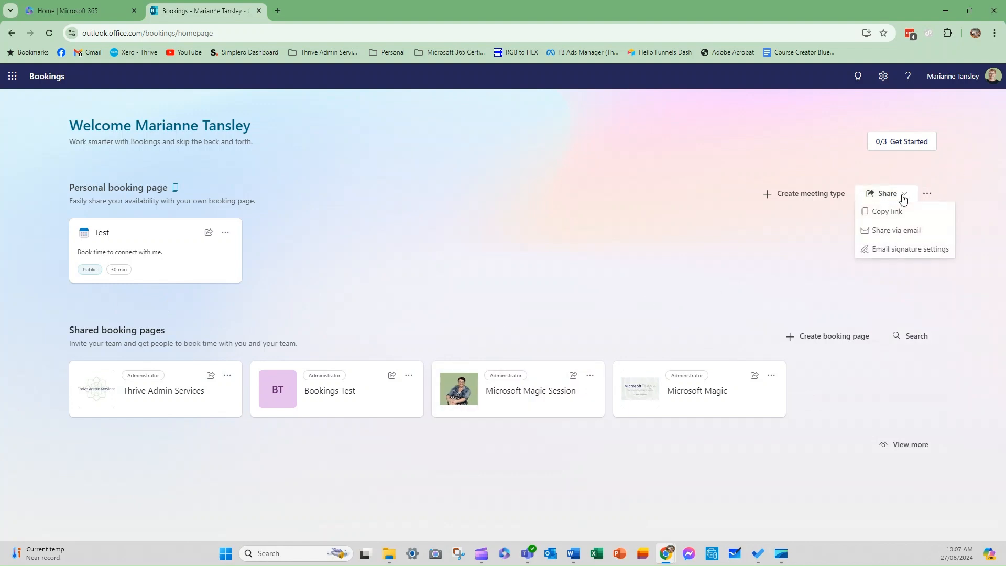
left_click(927, 196)
left_click(929, 195)
left_click(928, 195)
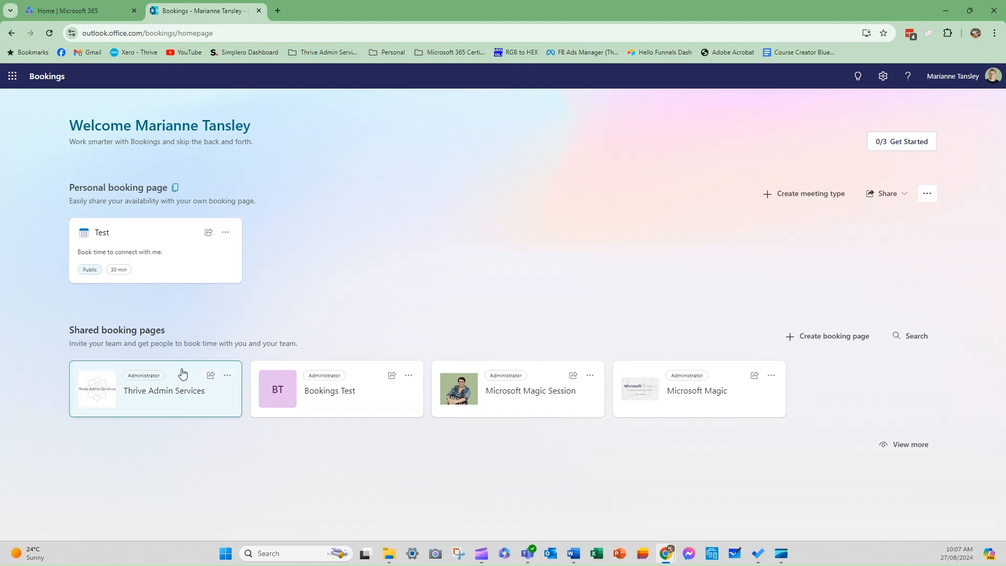
Review Thrive Admin Services' Services, Calendar and Booking page settings, then open its public link separately.
left_click(172, 396)
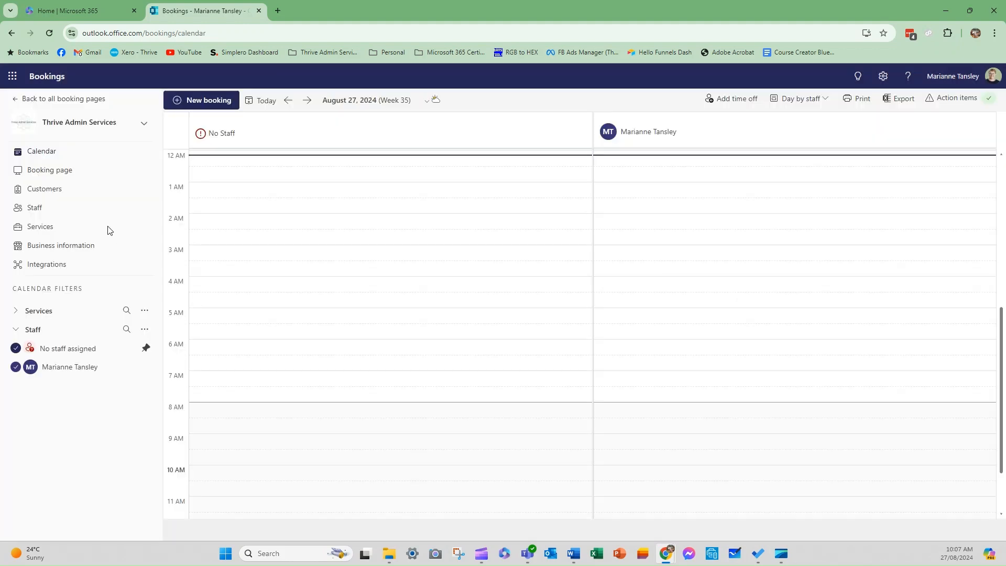
left_click(44, 229)
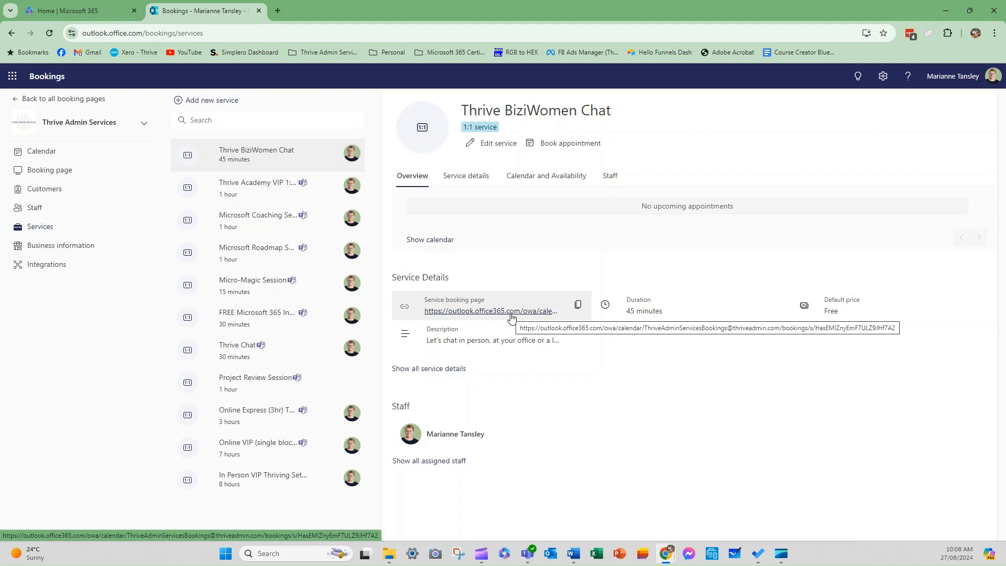
left_click(62, 170)
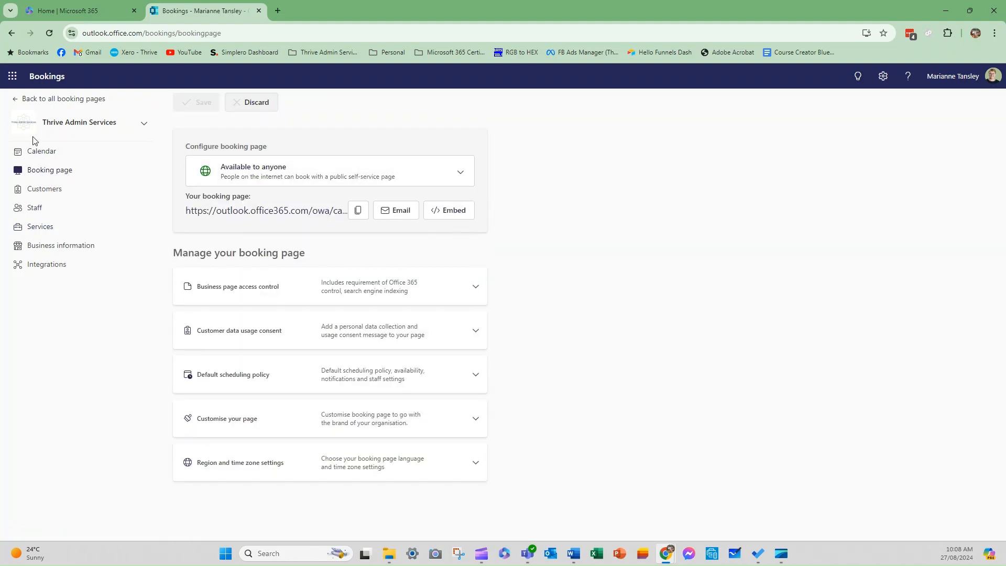
left_click(39, 156)
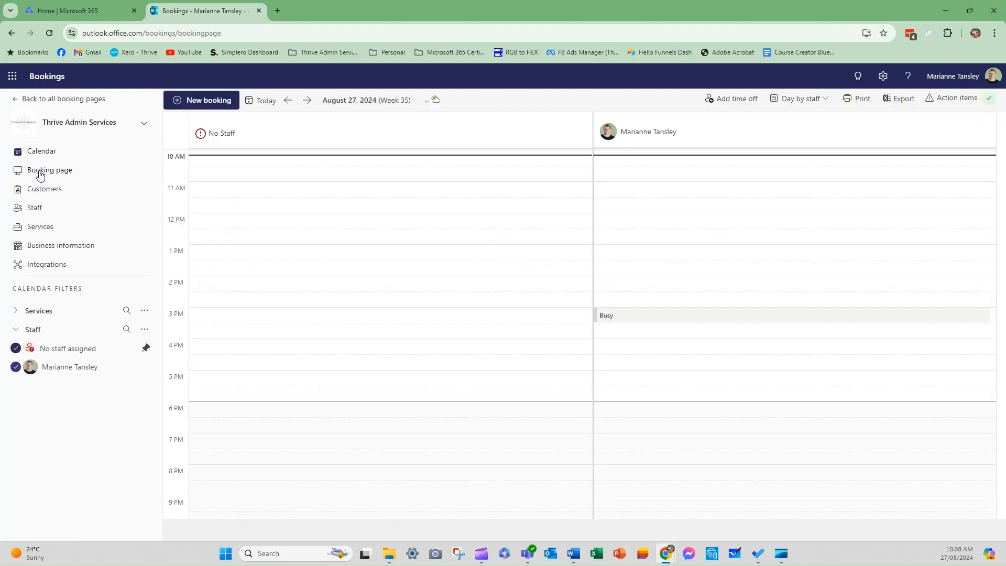
left_click(40, 170)
right_click(273, 215)
left_click(293, 222)
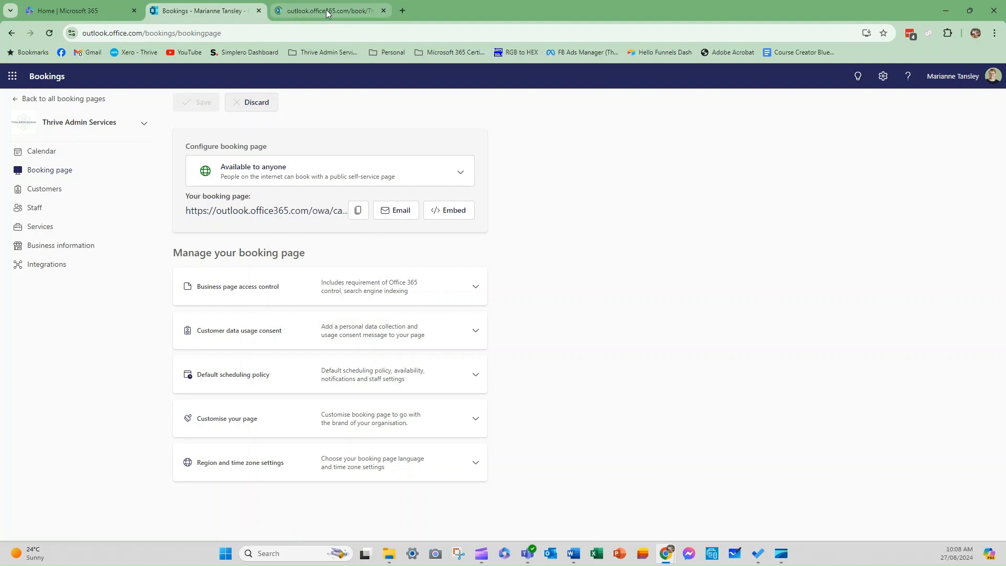
left_click(326, 12)
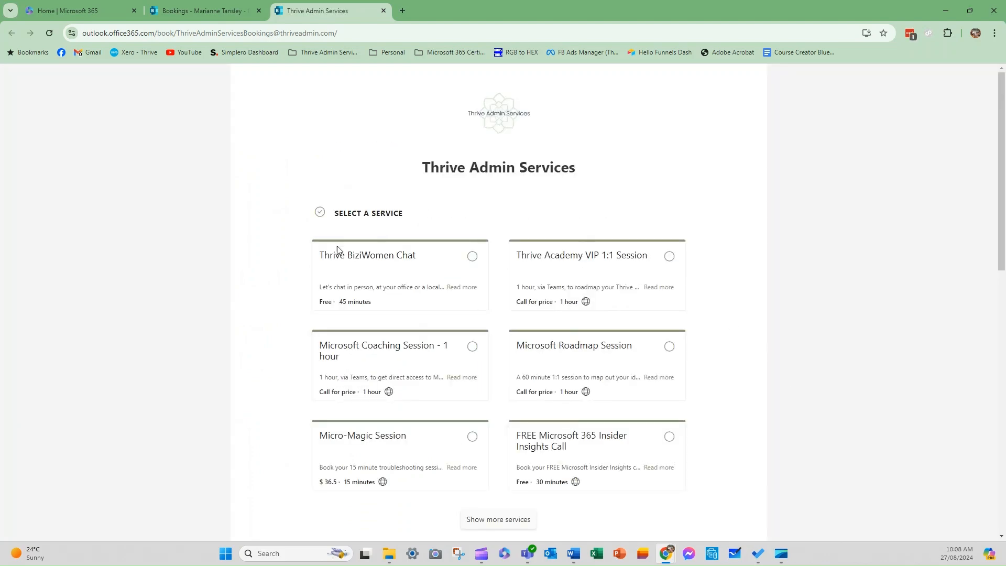
scroll(573, 442, "down", 1)
left_click(489, 465)
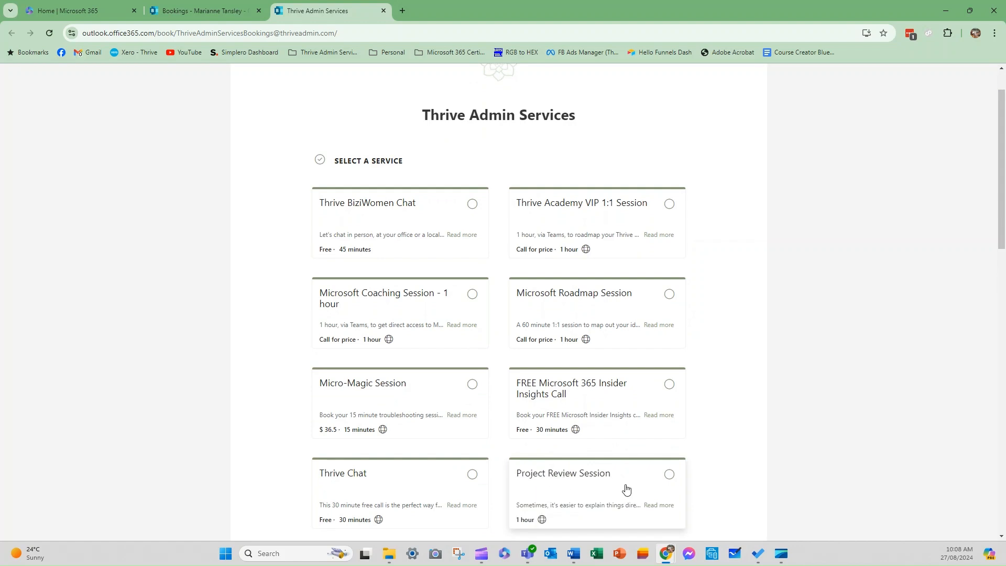
scroll(595, 445, "down", 6)
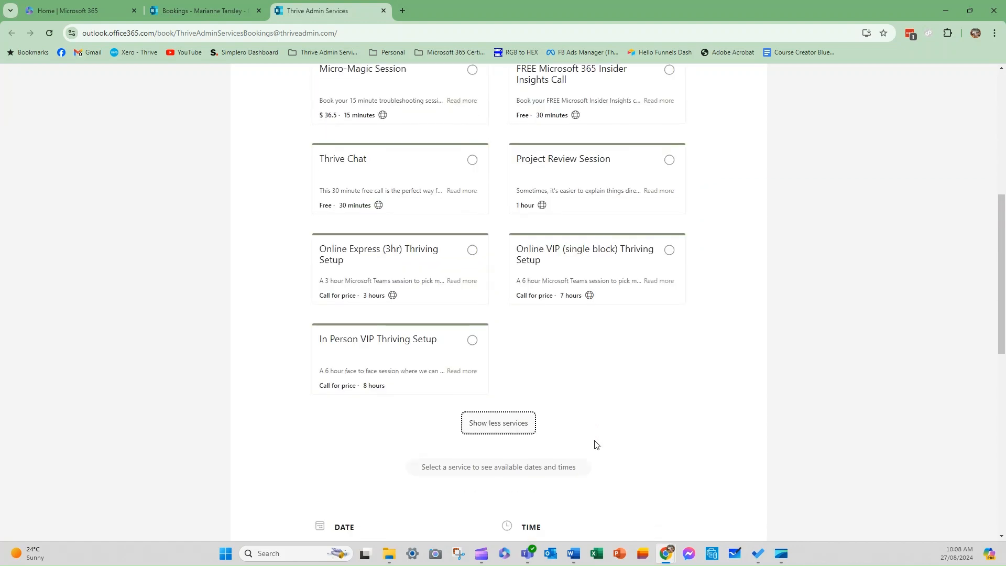
scroll(592, 440, "up", 3)
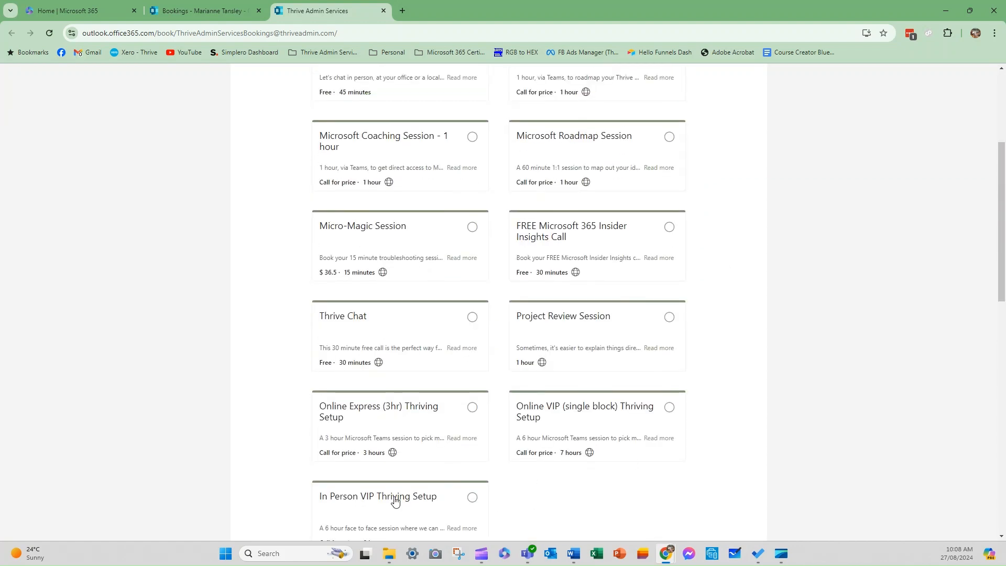
scroll(578, 259, "up", 4)
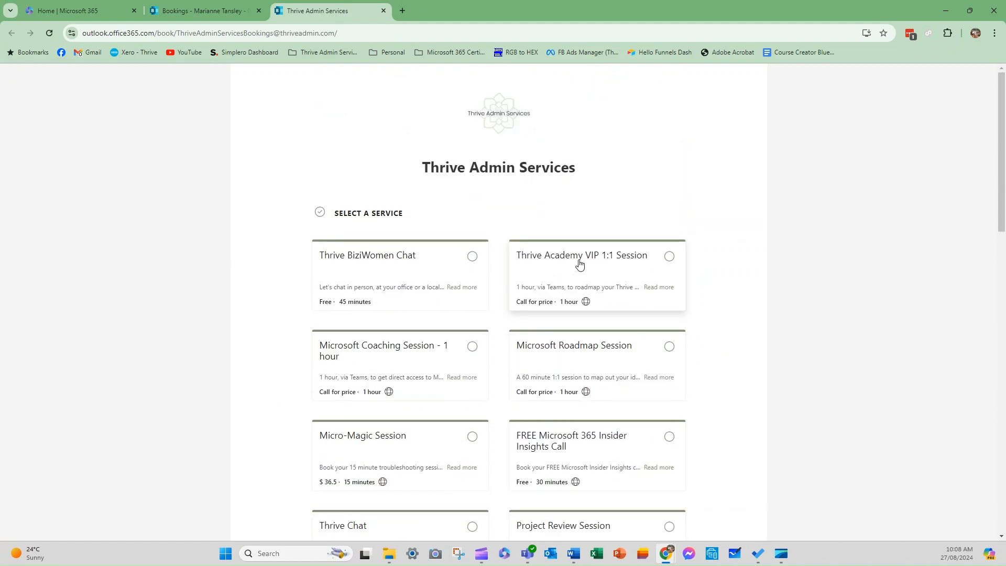
left_click(205, 10)
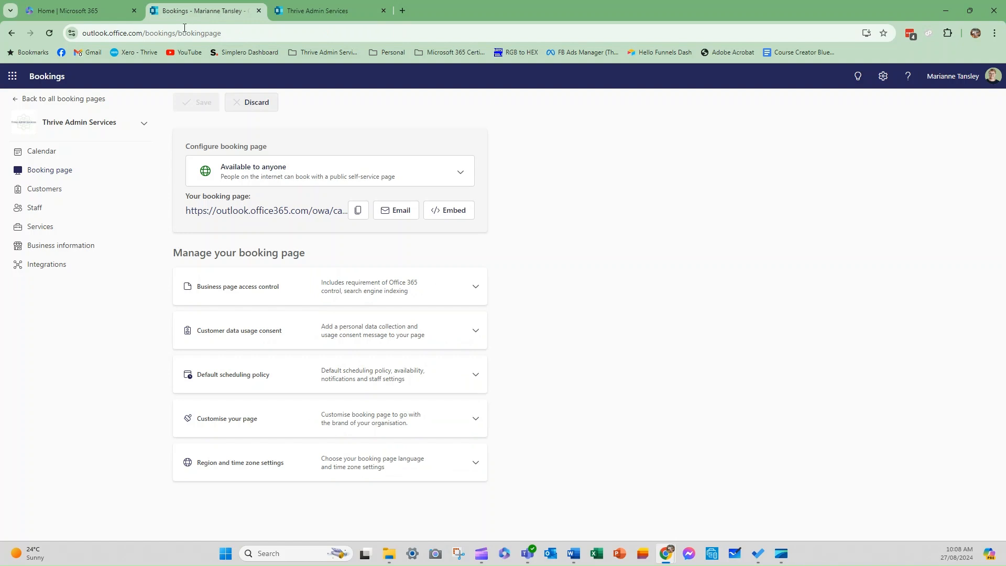
Return to all booking pages, check Bookings Test's services and settings, and view its public page.
left_click(45, 102)
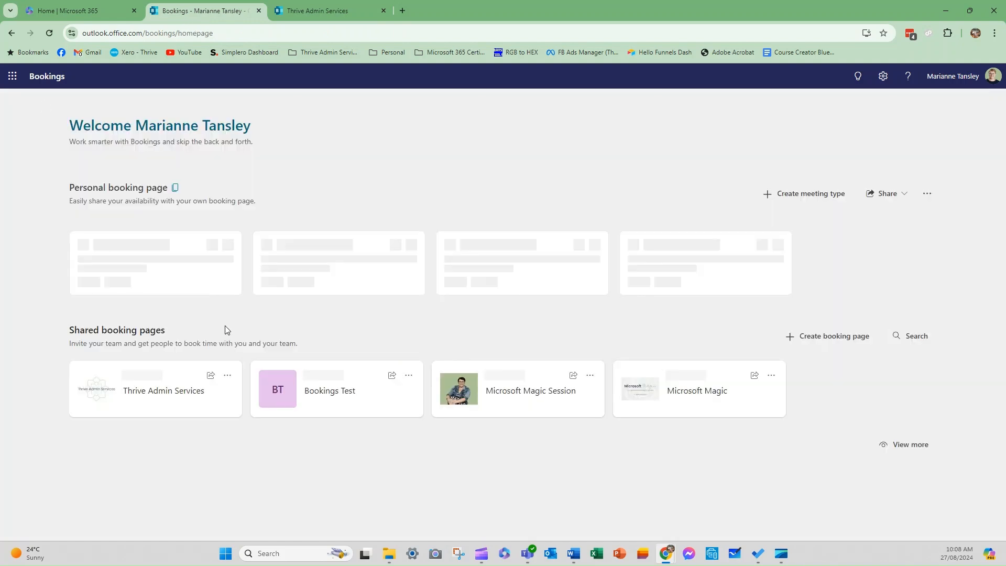
left_click(344, 392)
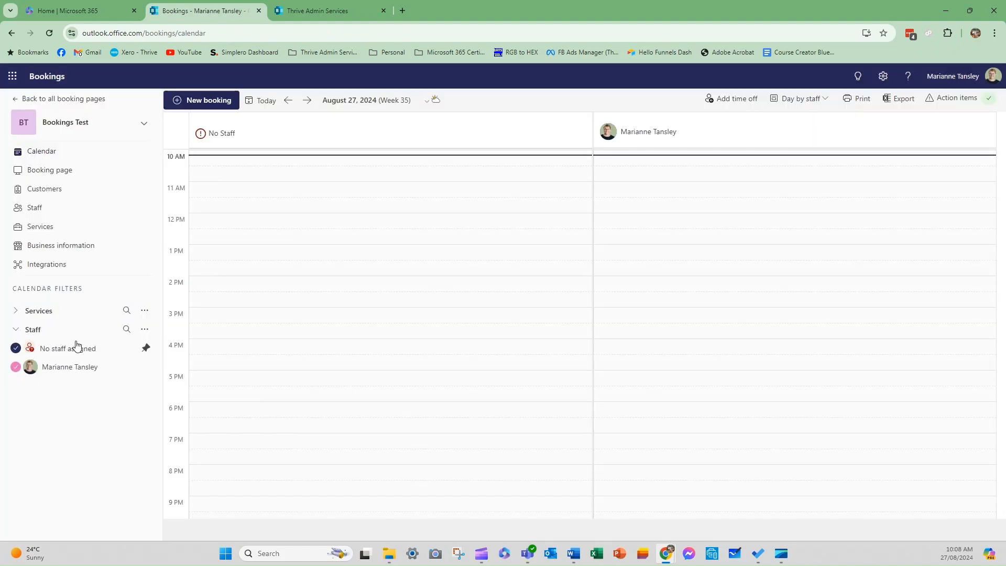
left_click(37, 232)
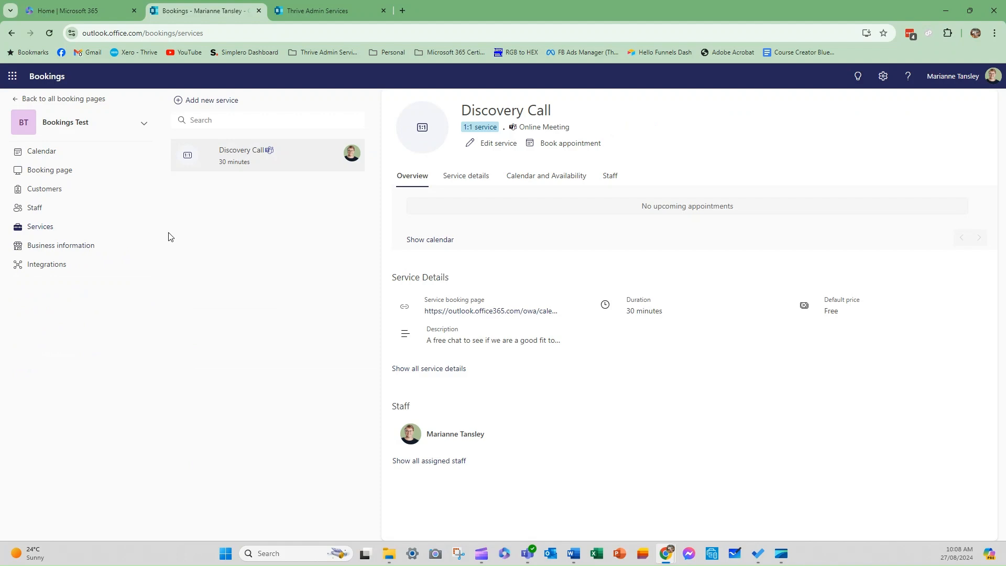
left_click(35, 169)
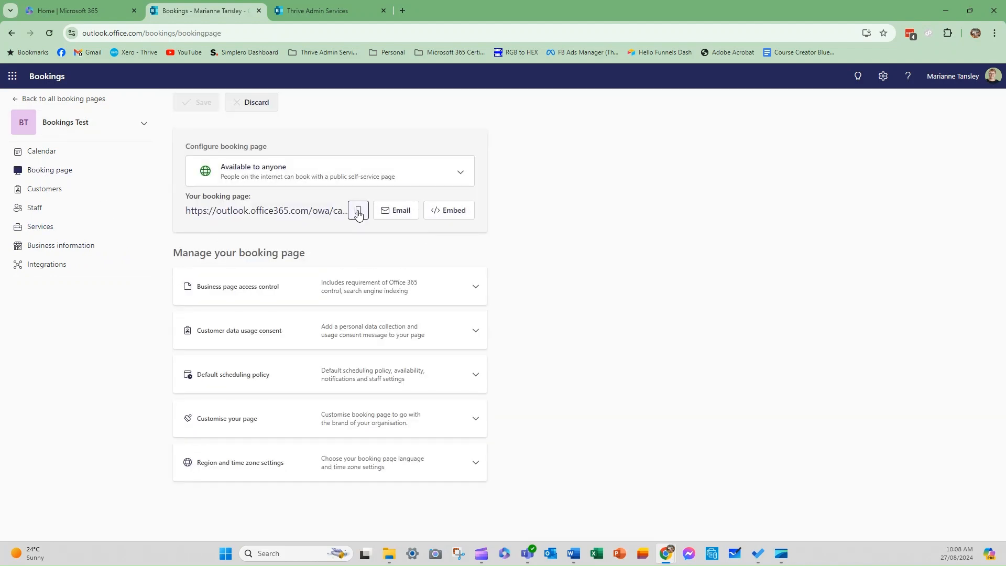
right_click(274, 214)
left_click(298, 218)
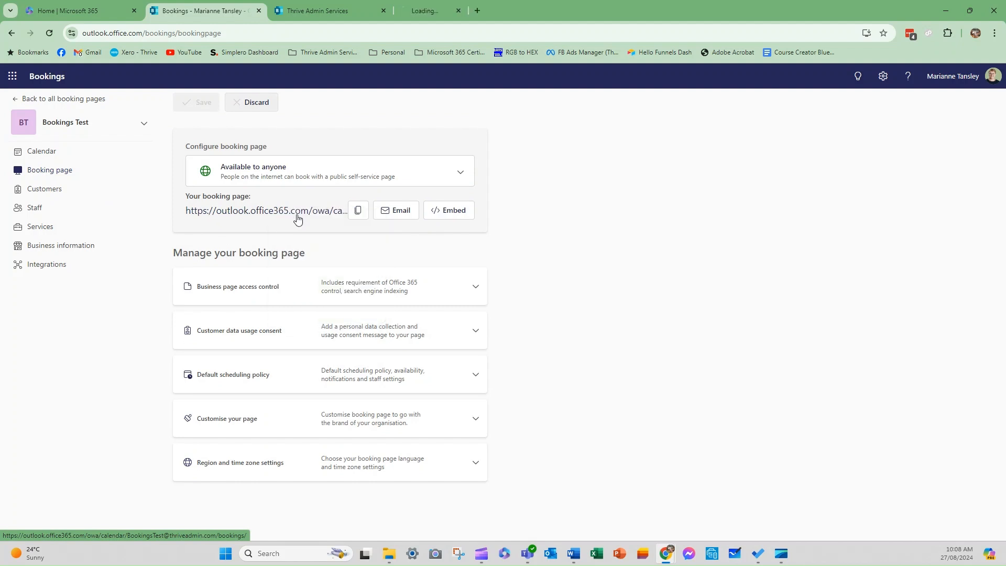
left_click(429, 10)
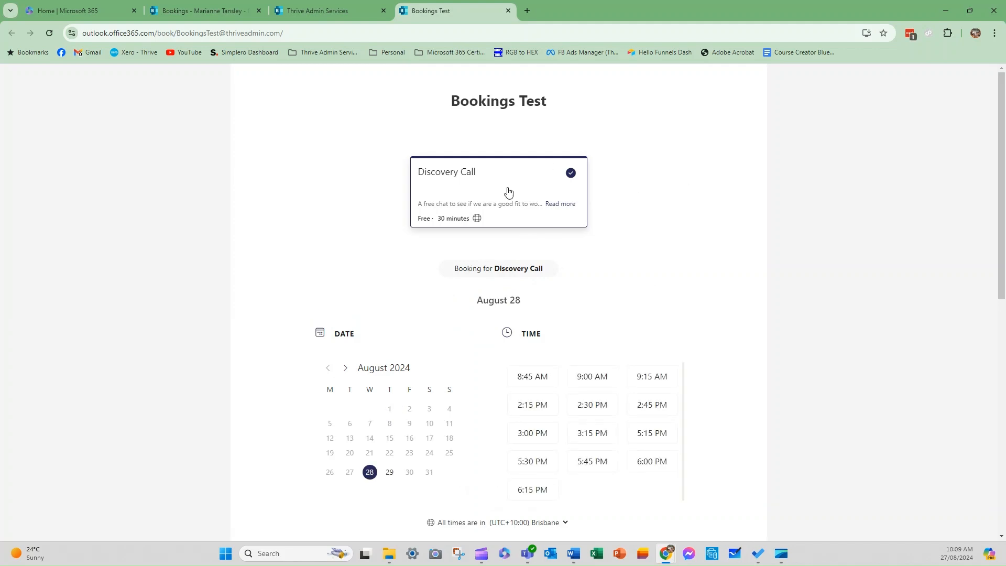
scroll(369, 340, "down", 2)
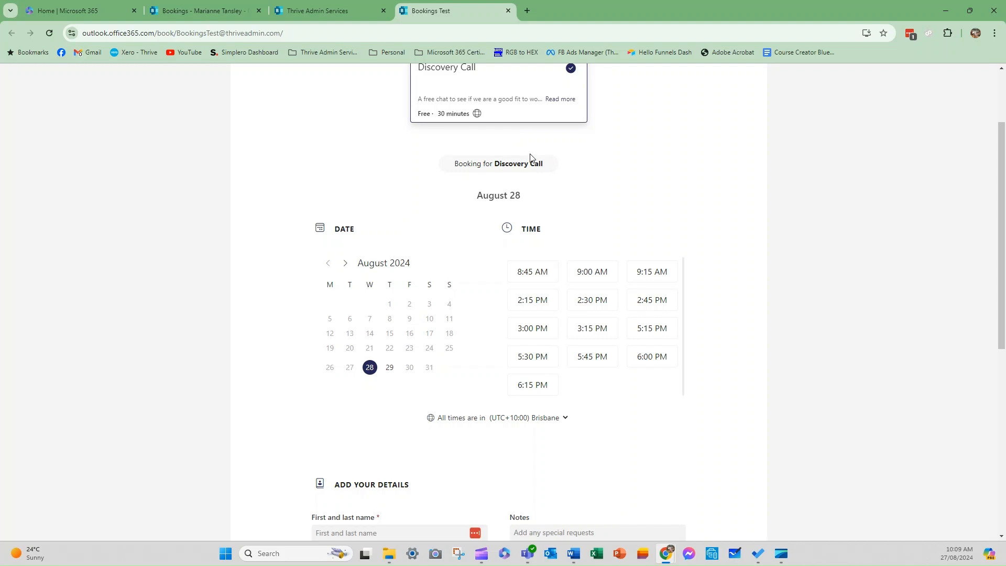
left_click(322, 16)
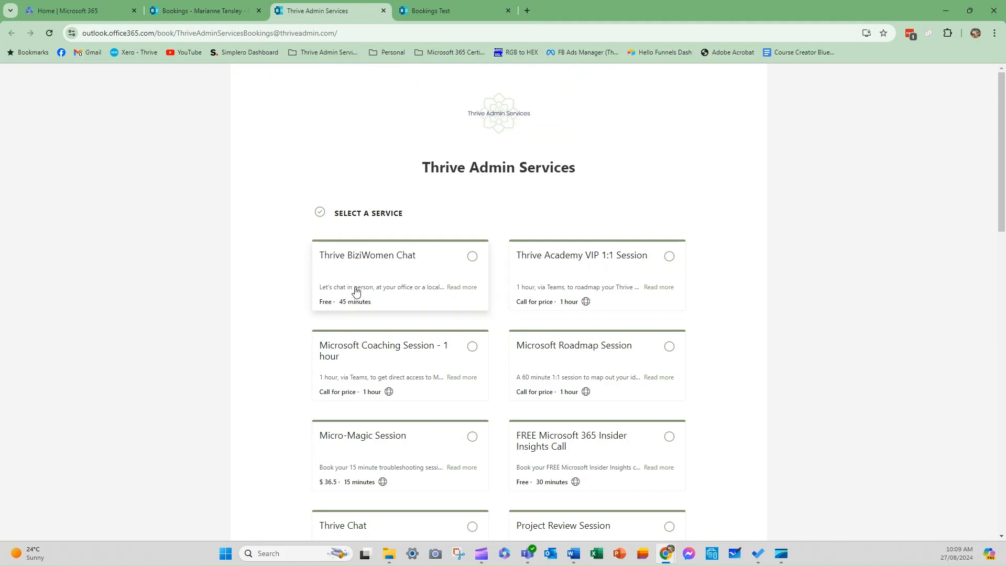
scroll(645, 375, "down", 2)
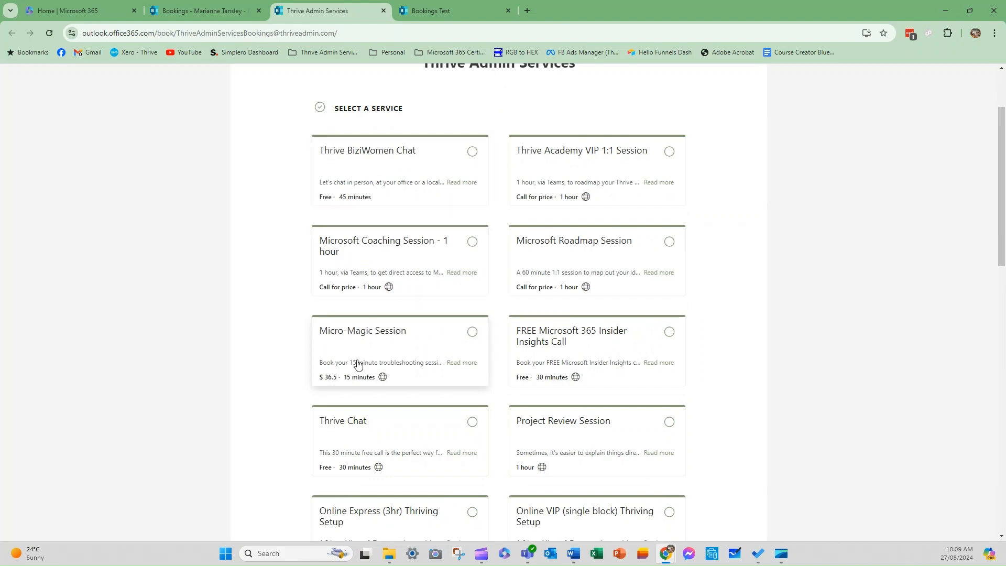
scroll(364, 441, "down", 2)
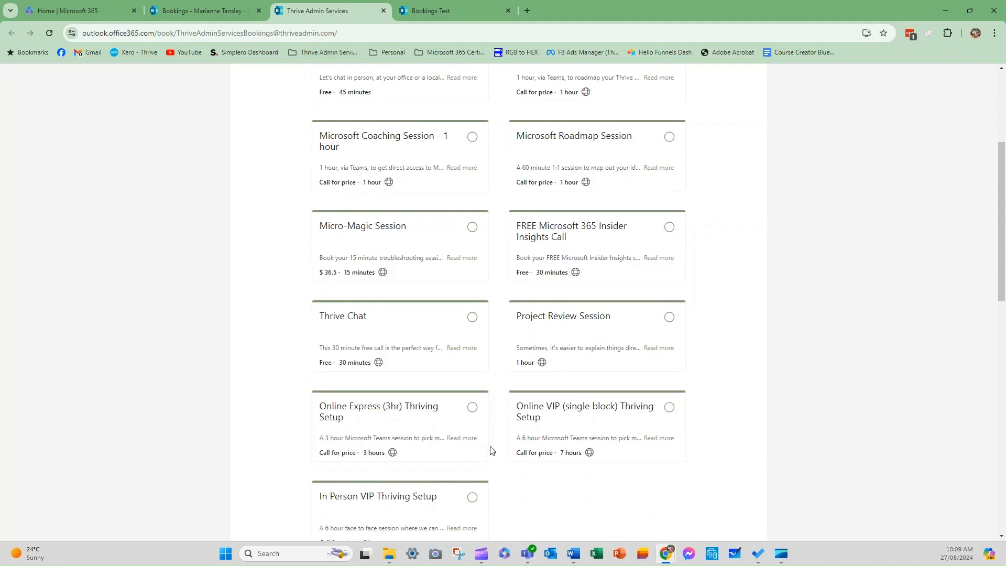
scroll(440, 94, "up", 4)
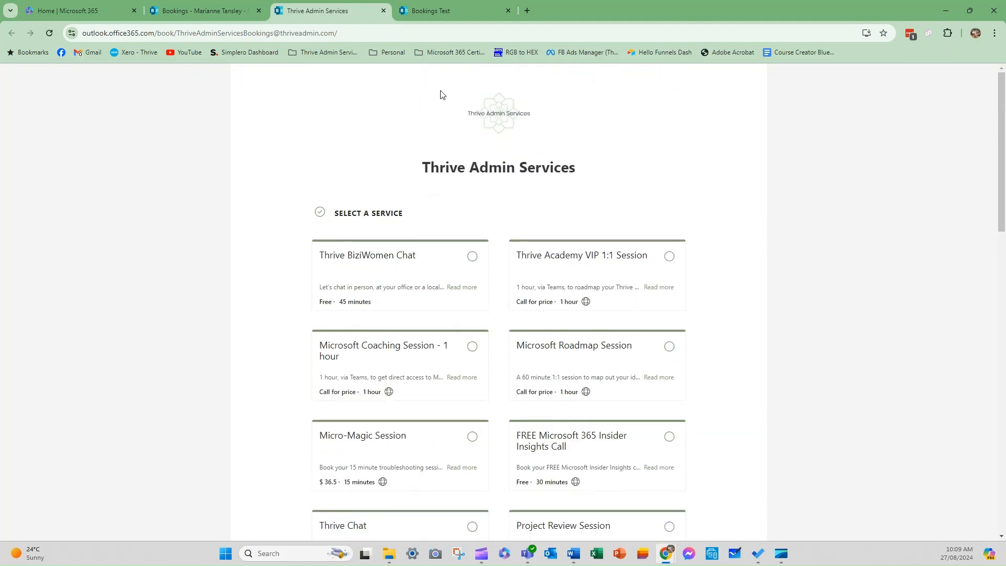
left_click(420, 11)
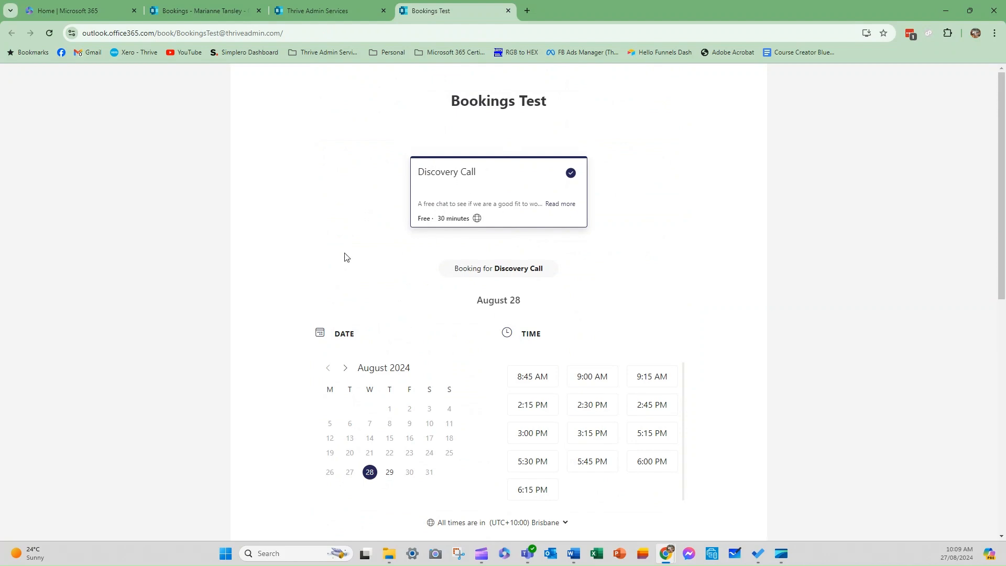
scroll(340, 246, "down", 1)
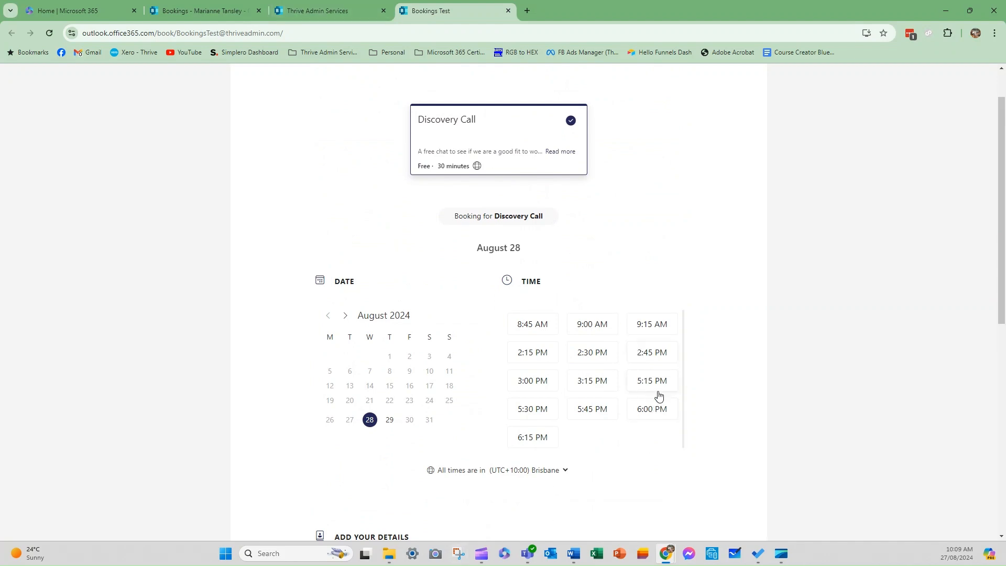
left_click(301, 9)
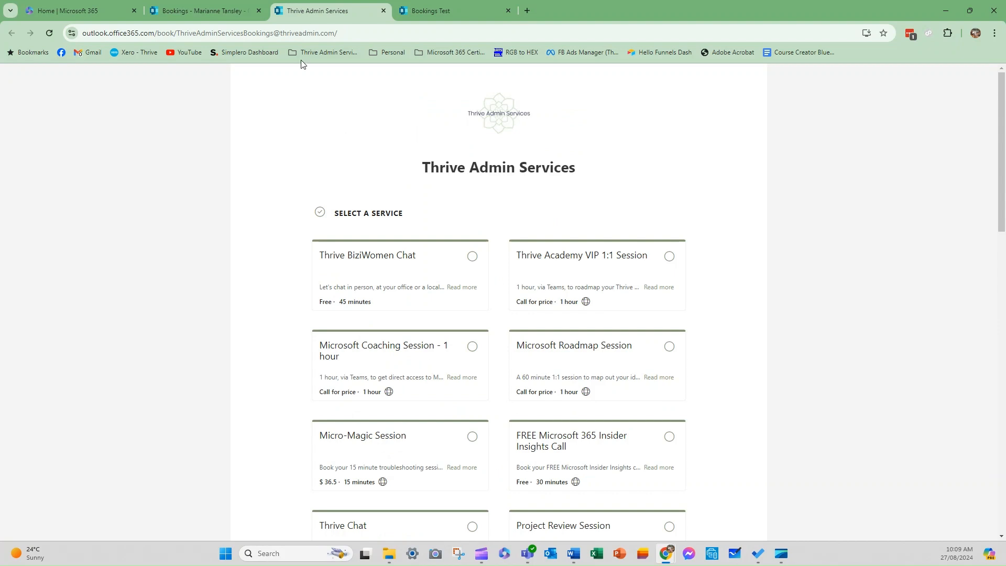
left_click(173, 8)
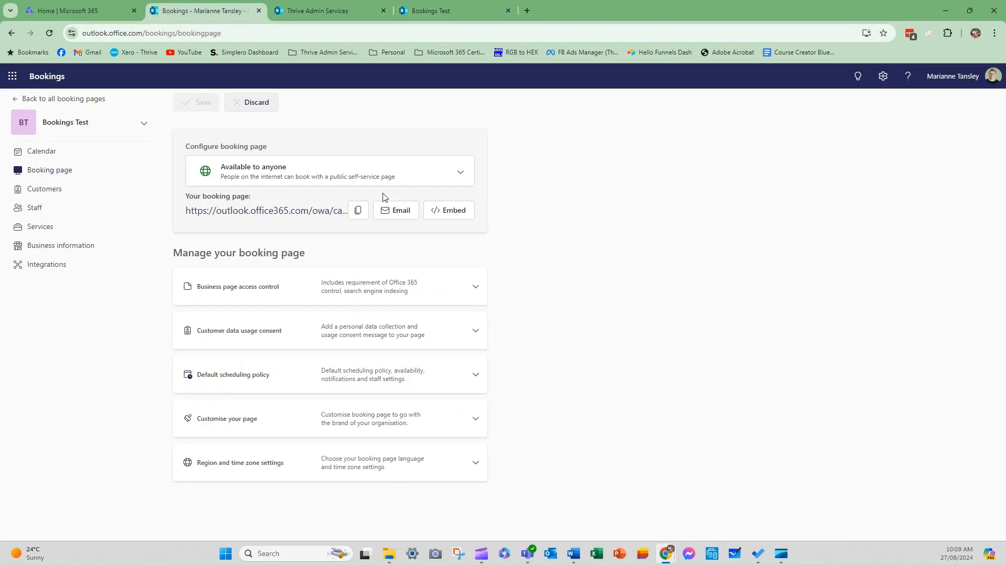
Keep Bookings Test 'Available to anyone' and review the 'Customise your page' template and colour options.
left_click(262, 173)
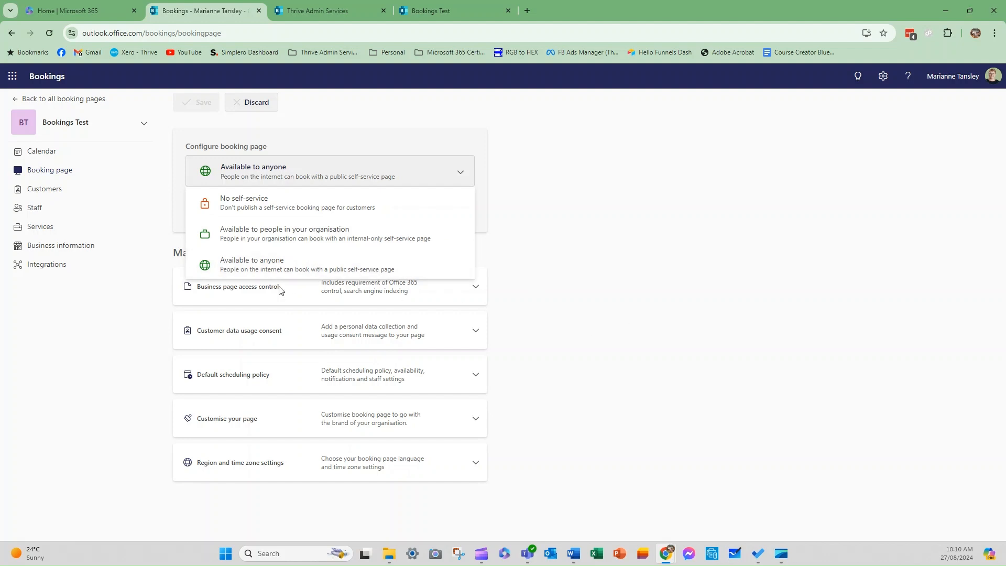
left_click(263, 268)
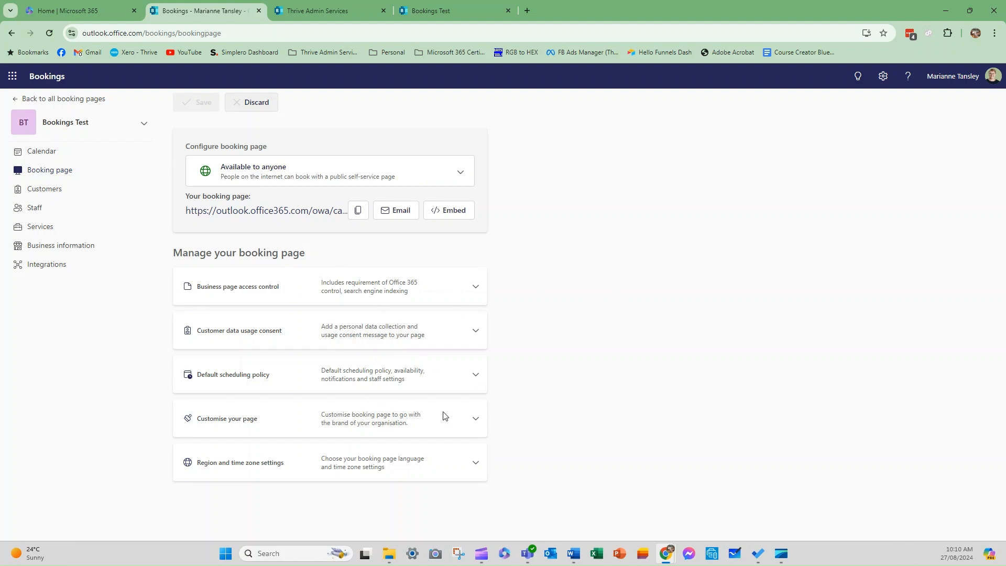
left_click(475, 421)
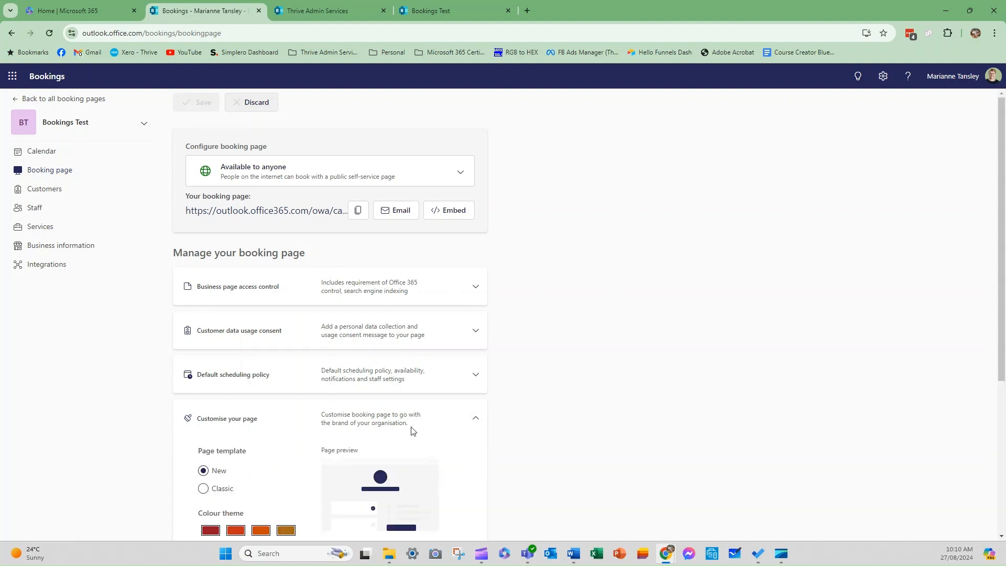
scroll(413, 431, "down", 3)
scroll(262, 492, "down", 1)
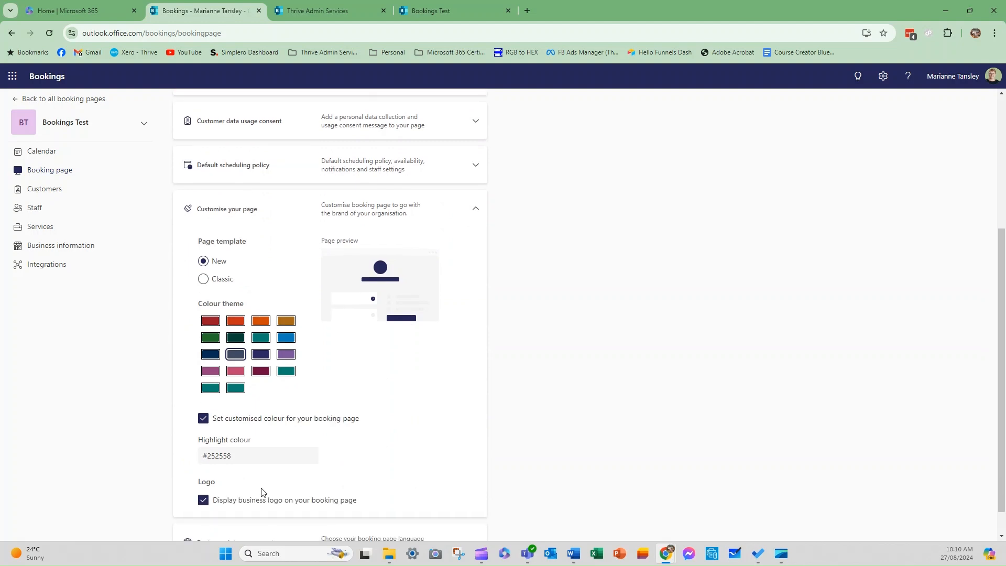
scroll(444, 482, "up", 4)
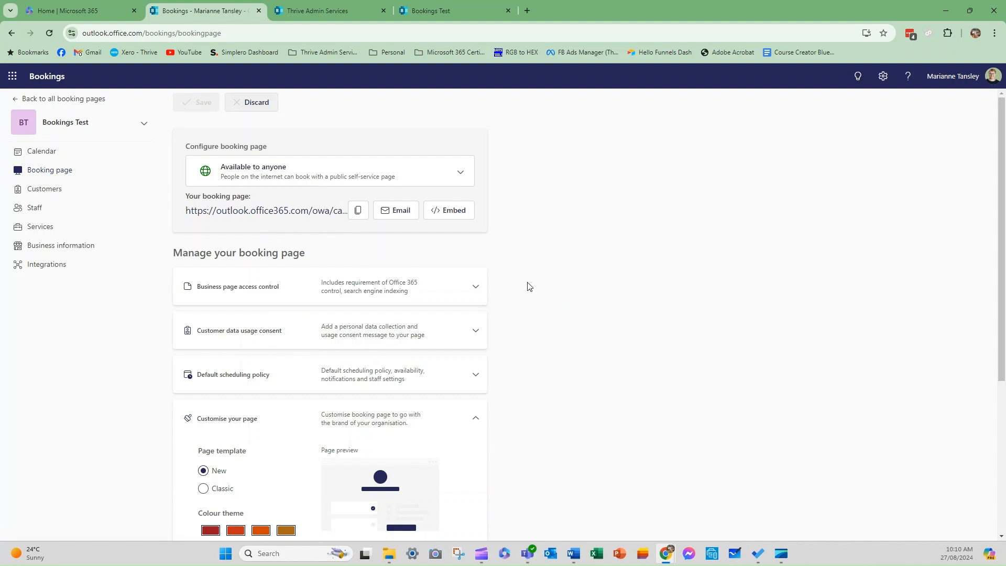
Select the plain link embed code after comparing it with IFrame, then bring the Simplero editor tab in.
left_click(442, 214)
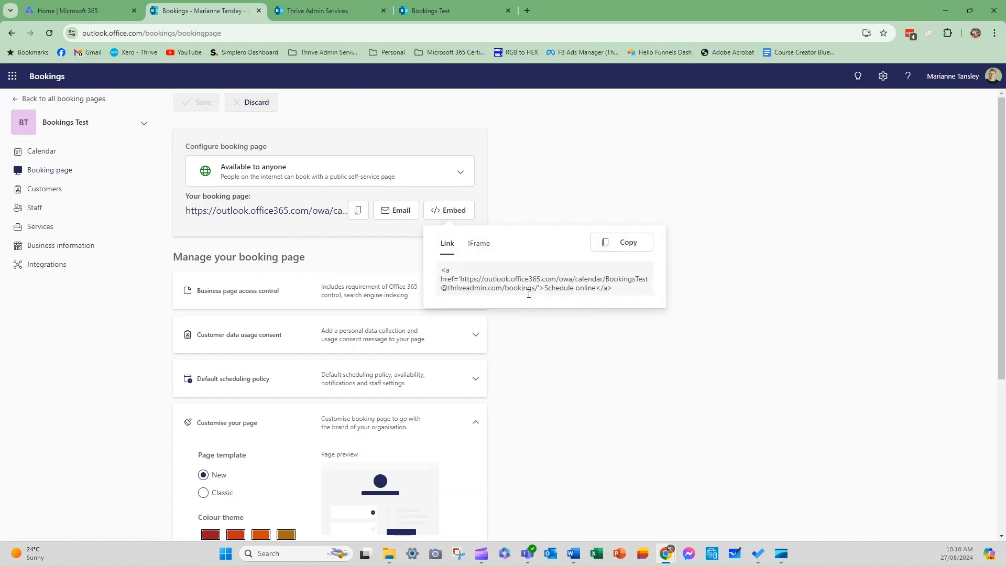
left_click(475, 244)
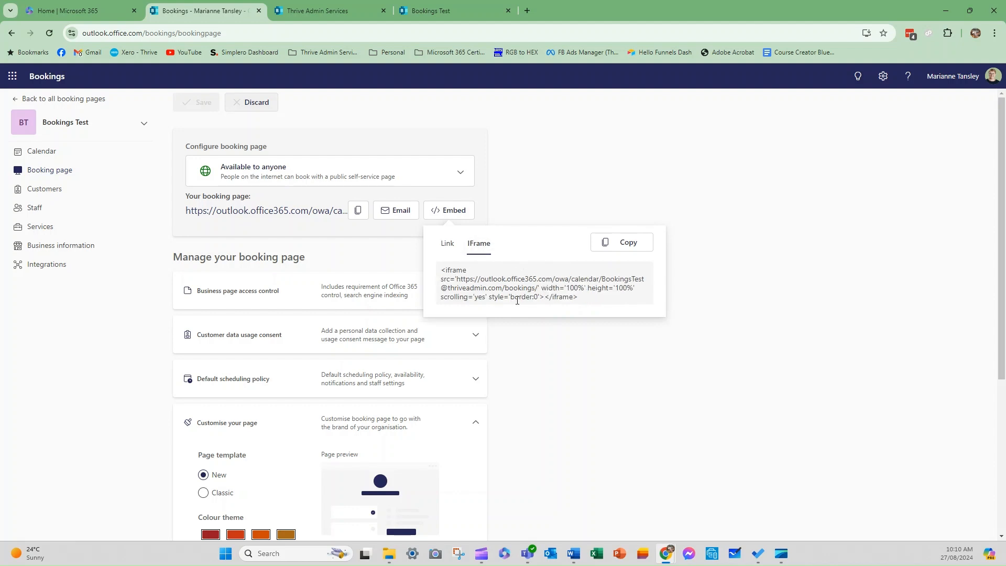
left_click(447, 245)
left_click_drag(441, 269, 622, 290)
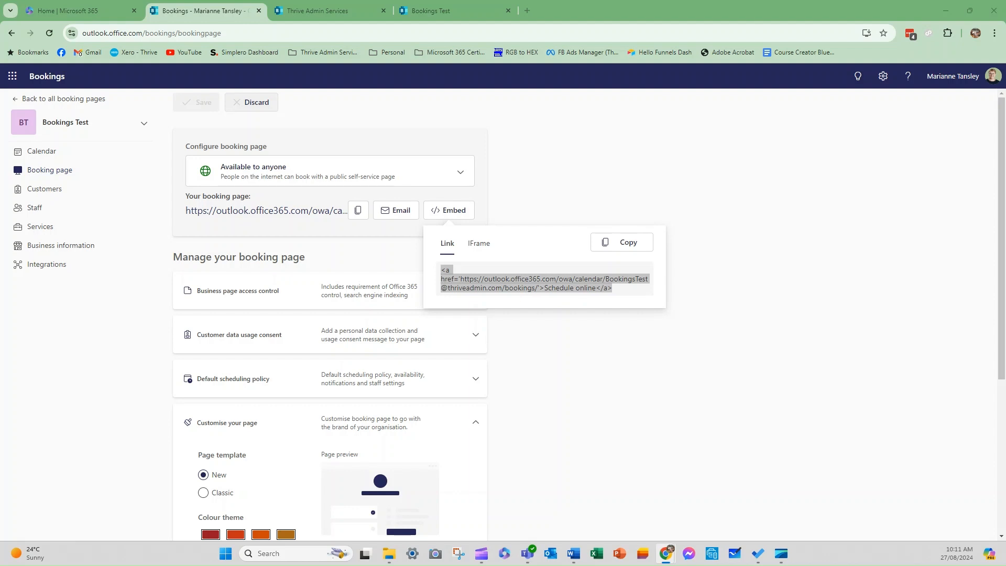
left_click_drag(809, 20, 585, 2)
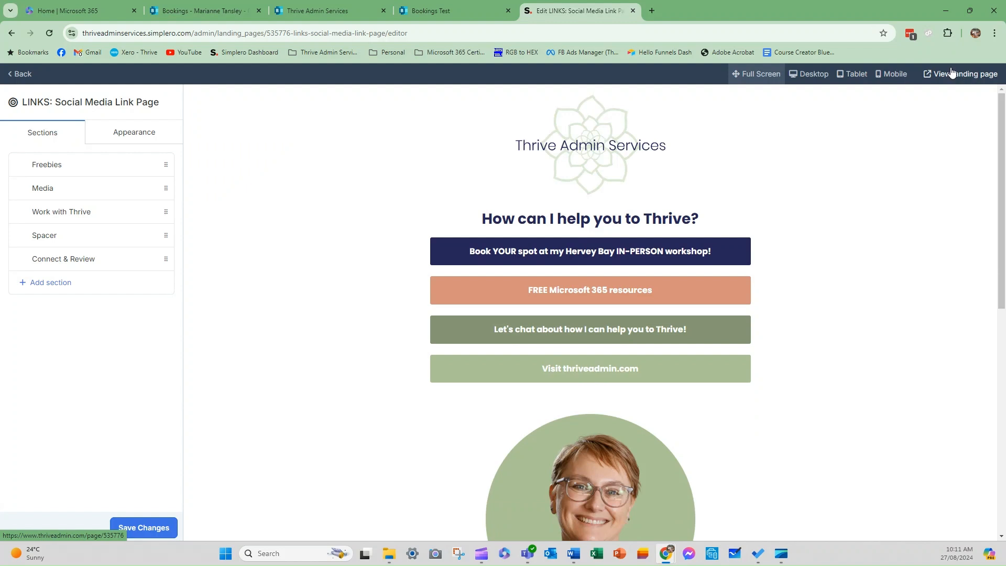
View the landing page publicly, then close the tab showing the 404 error.
left_click(952, 73)
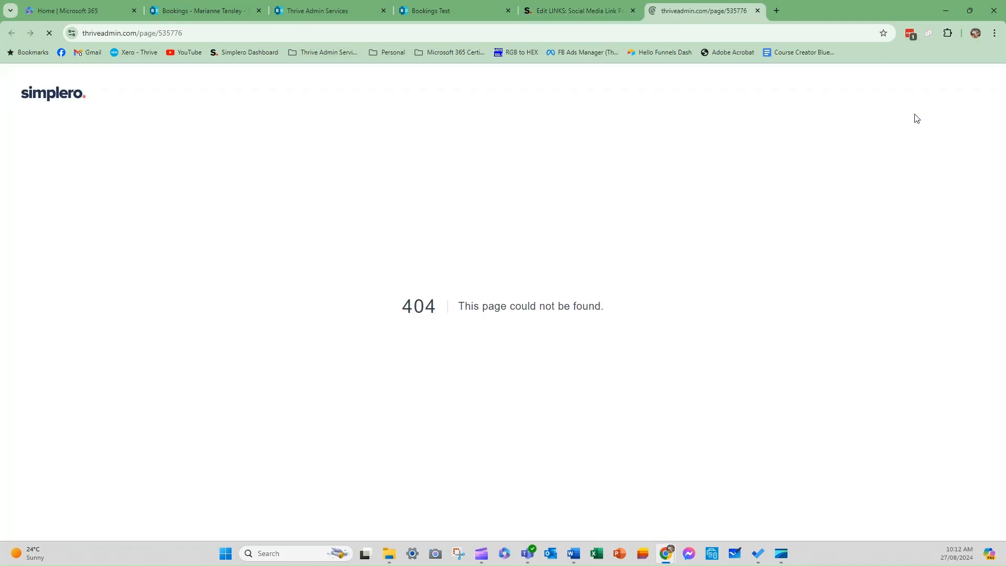
left_click(759, 11)
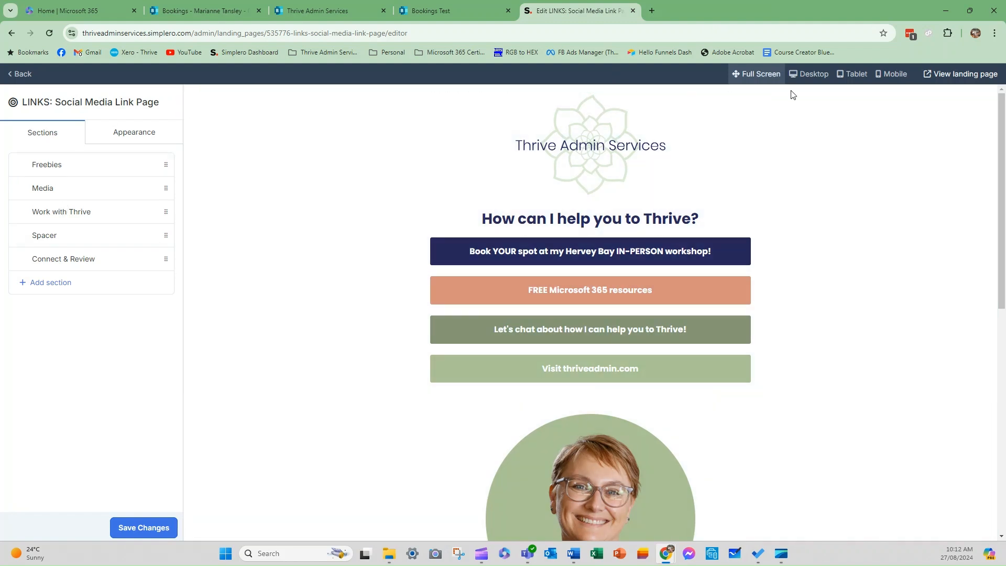
Switch the LINKS: Social Media Link Page to Live, view it publicly, and reopen its editor.
left_click(19, 75)
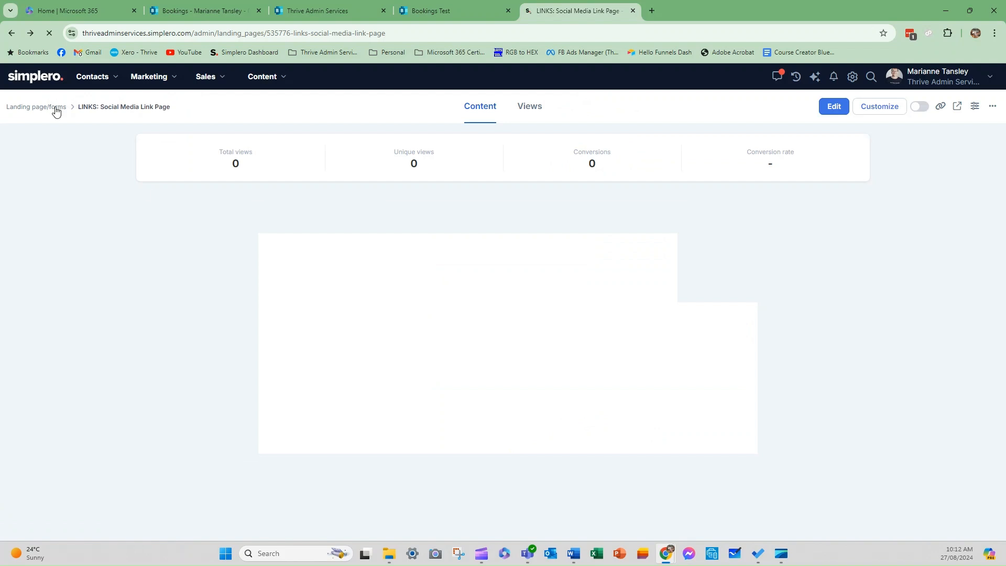
left_click(912, 107)
left_click(911, 108)
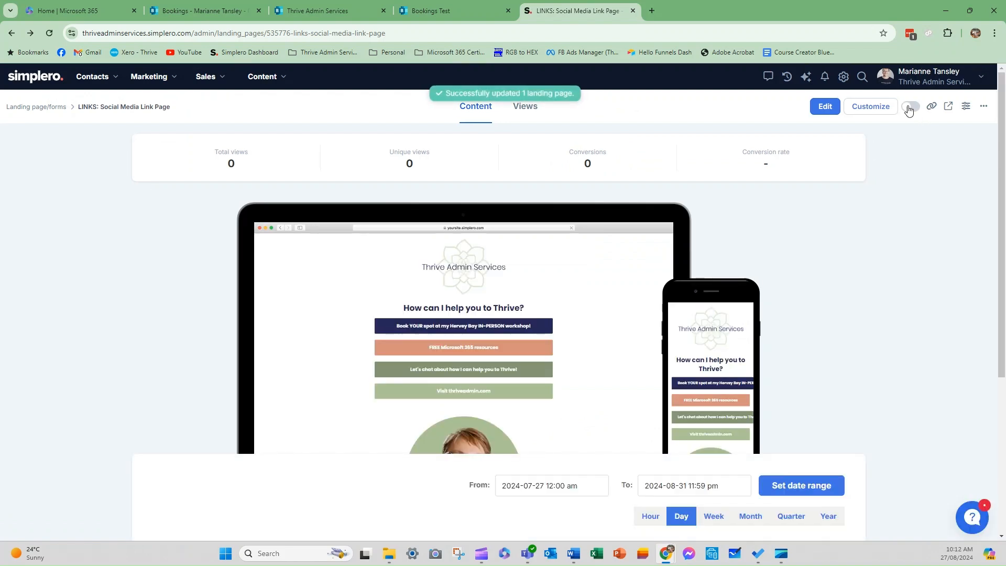
left_click(910, 107)
left_click(948, 106)
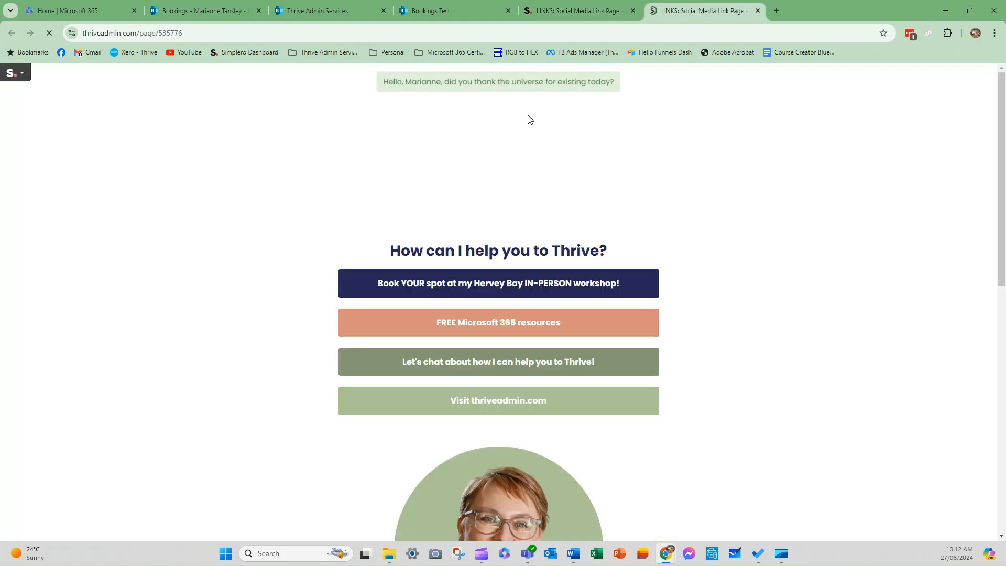
left_click(576, 9)
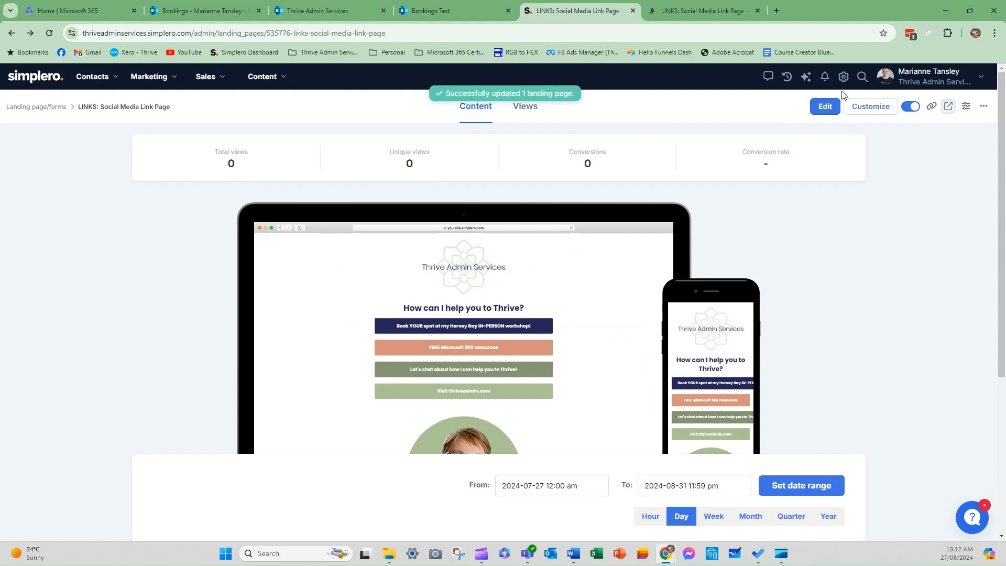
left_click(821, 107)
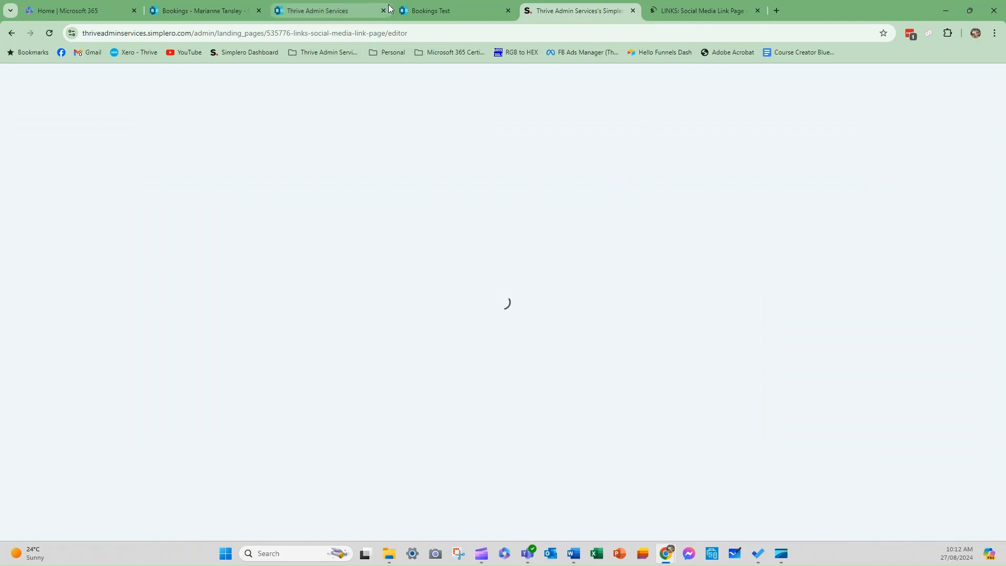
Add a new Text section to the LINKS: Social Media Link Page.
left_click(441, 16)
left_click(366, 11)
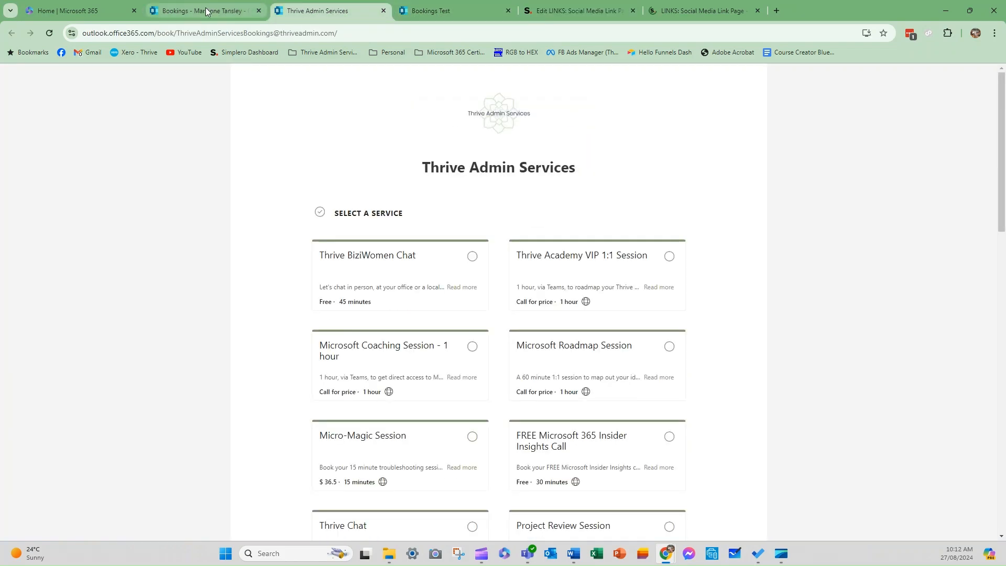
left_click(206, 12)
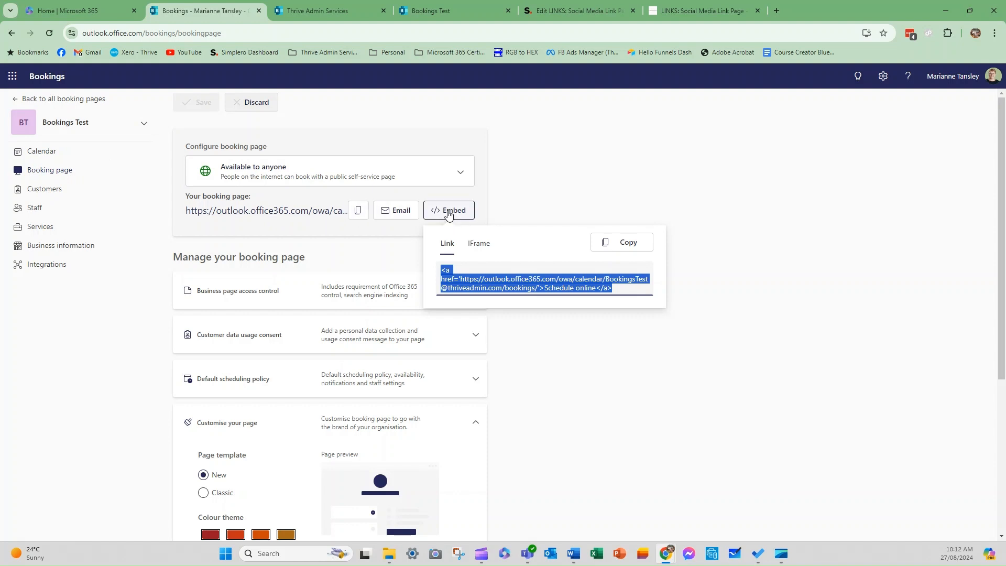
left_click(686, 11)
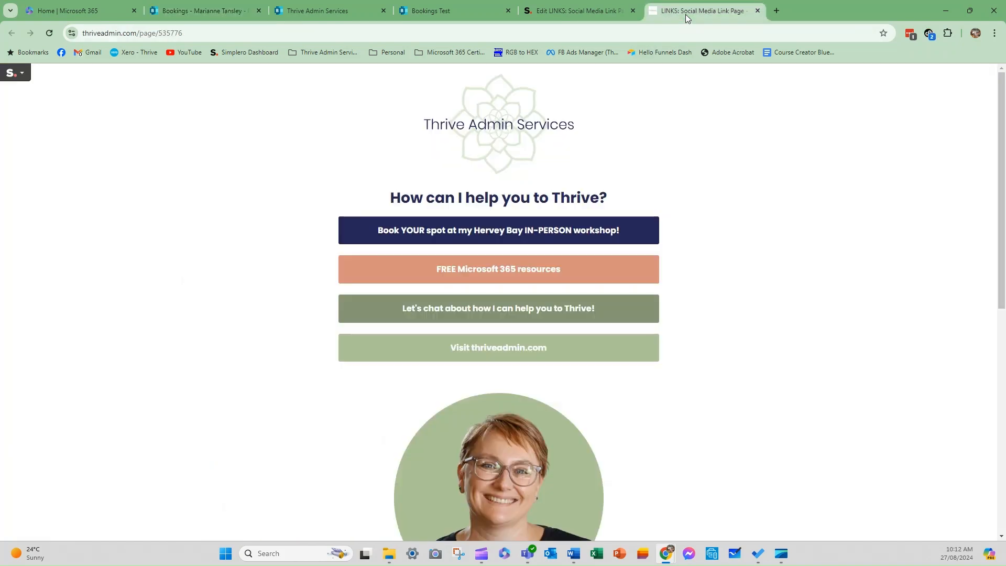
left_click(52, 282)
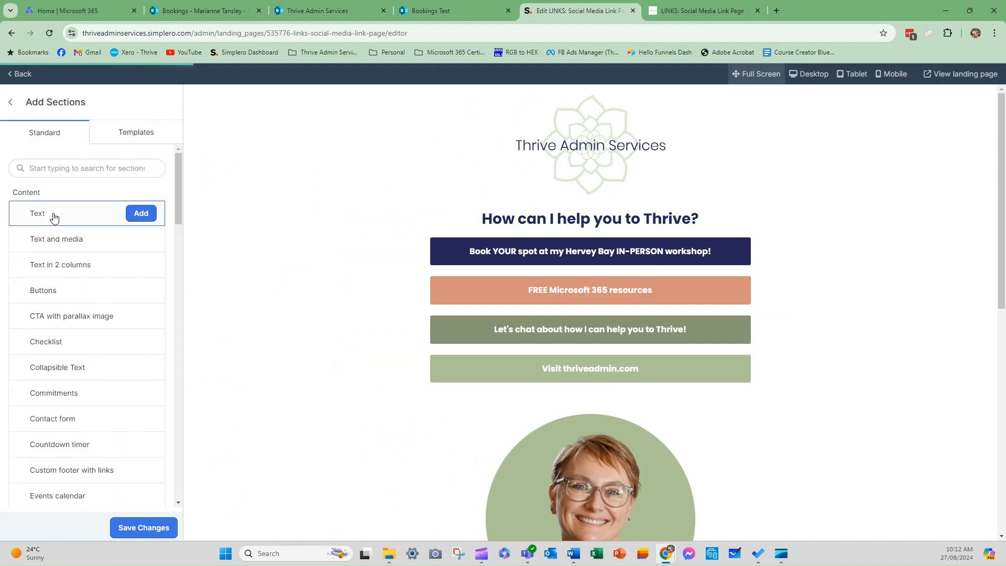
left_click(140, 214)
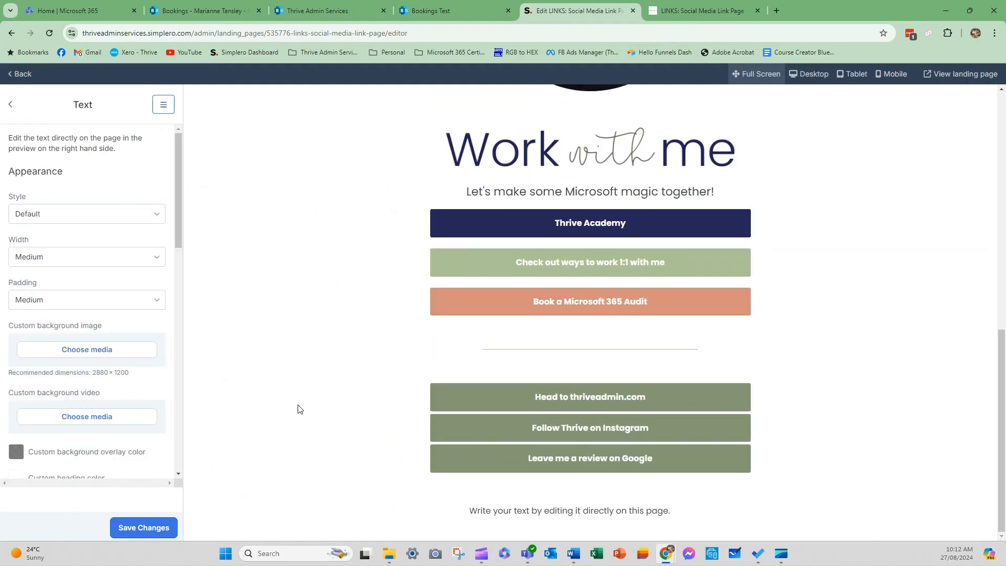
Replace the text block's source with the Schedule online booking link code, save, and view live.
left_click(556, 506)
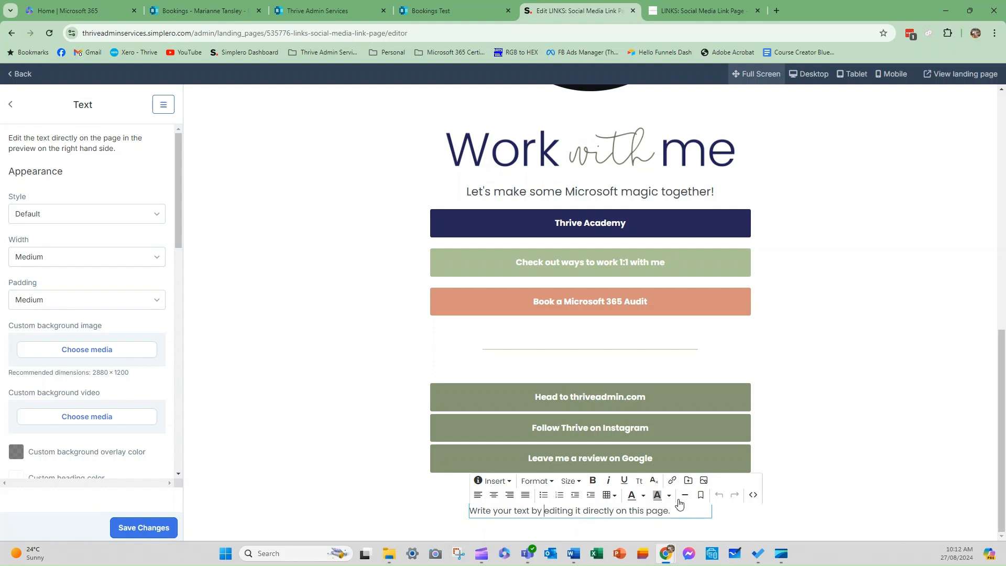
left_click(753, 493)
left_click_drag(680, 210, 405, 175)
key("ctrl+v")
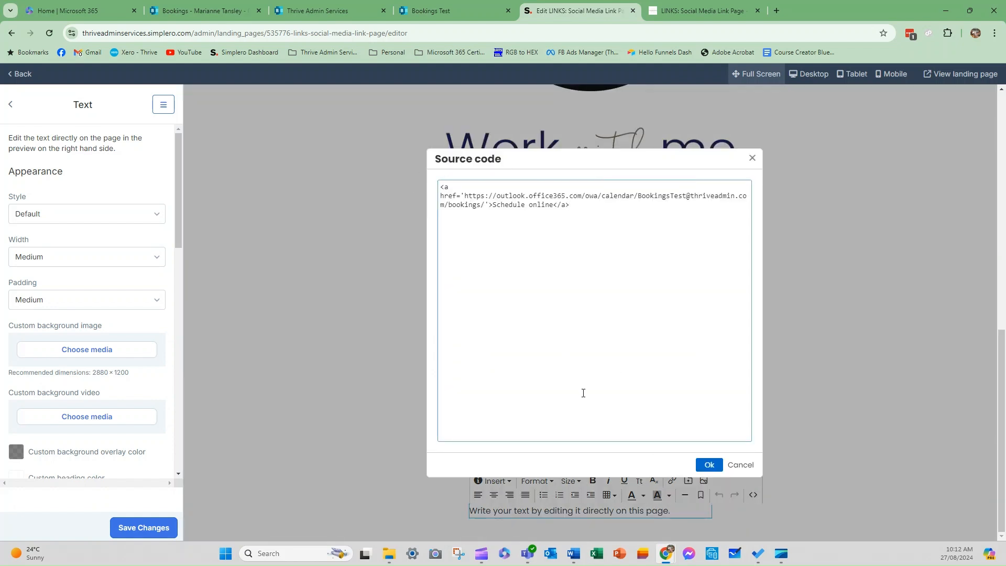
left_click(709, 465)
left_click_drag(548, 512, 467, 512)
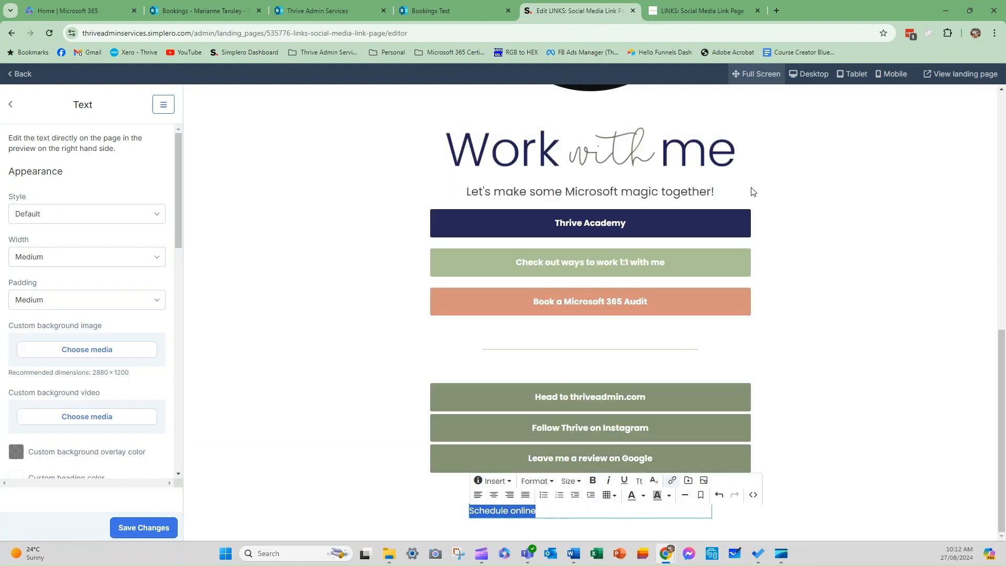
left_click(144, 527)
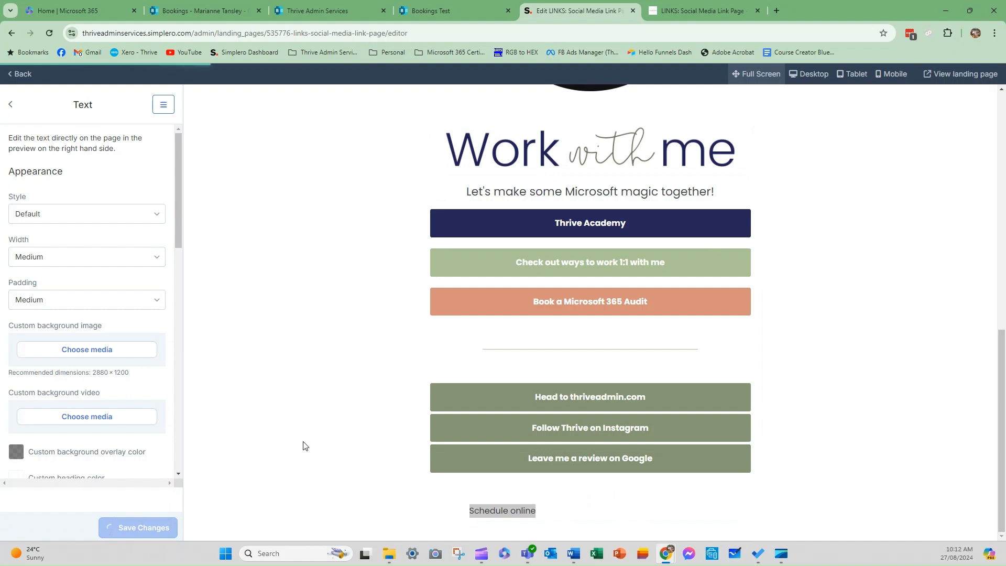
left_click(690, 11)
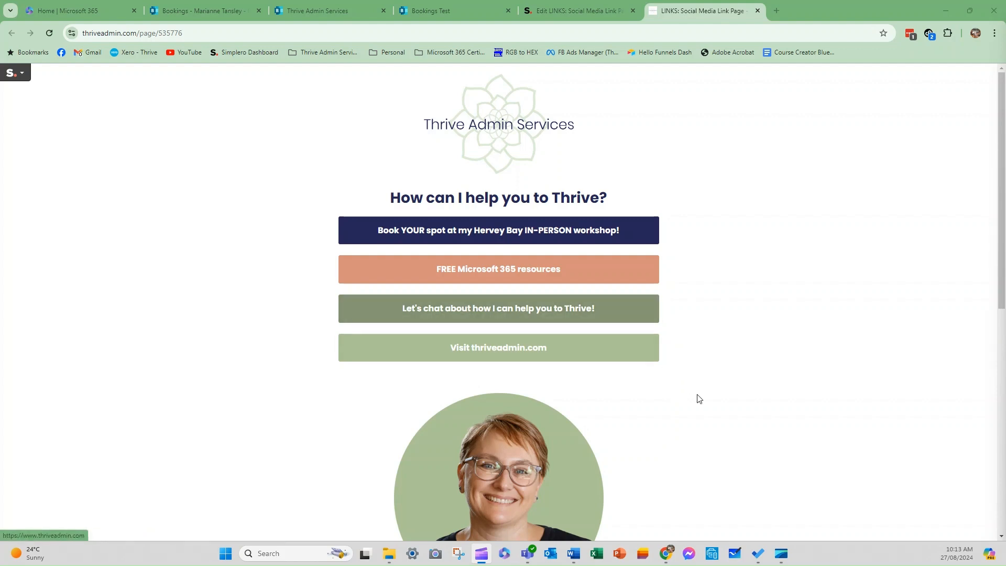
Reload the live page, follow its Schedule online link to Bookings Test, then go back.
scroll(748, 406, "down", 8)
scroll(750, 408, "down", 1)
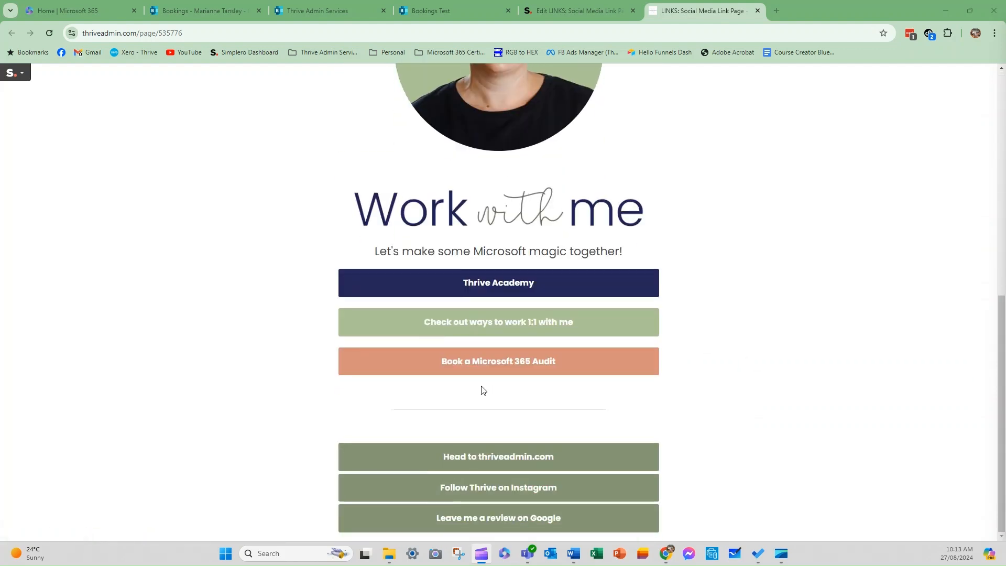
scroll(518, 434, "up", 7)
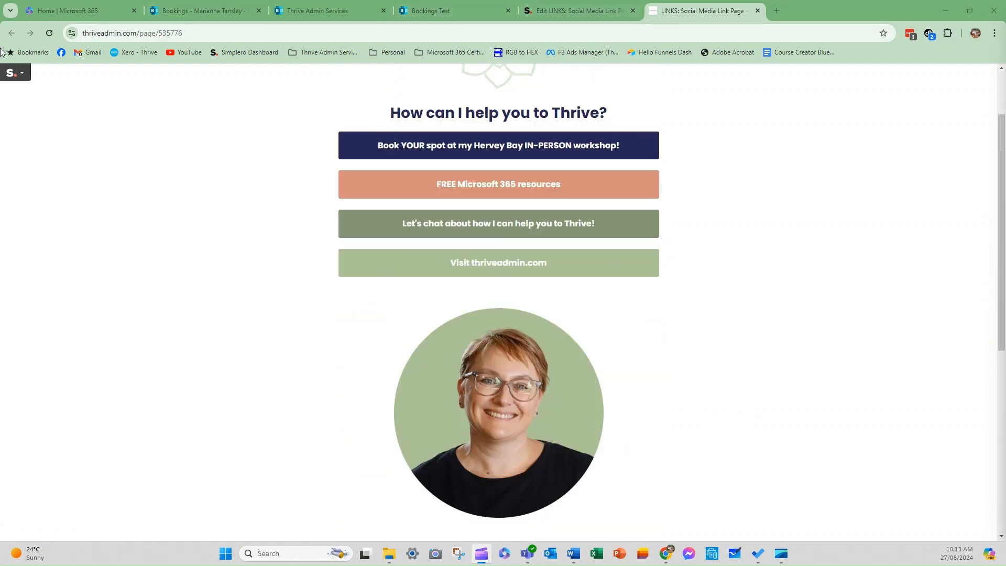
left_click(49, 34)
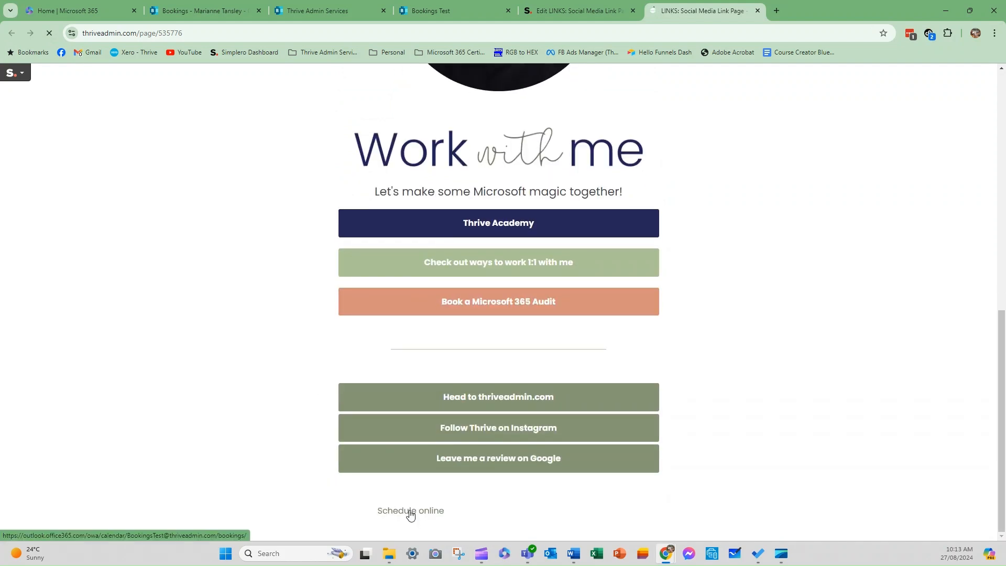
left_click(411, 511)
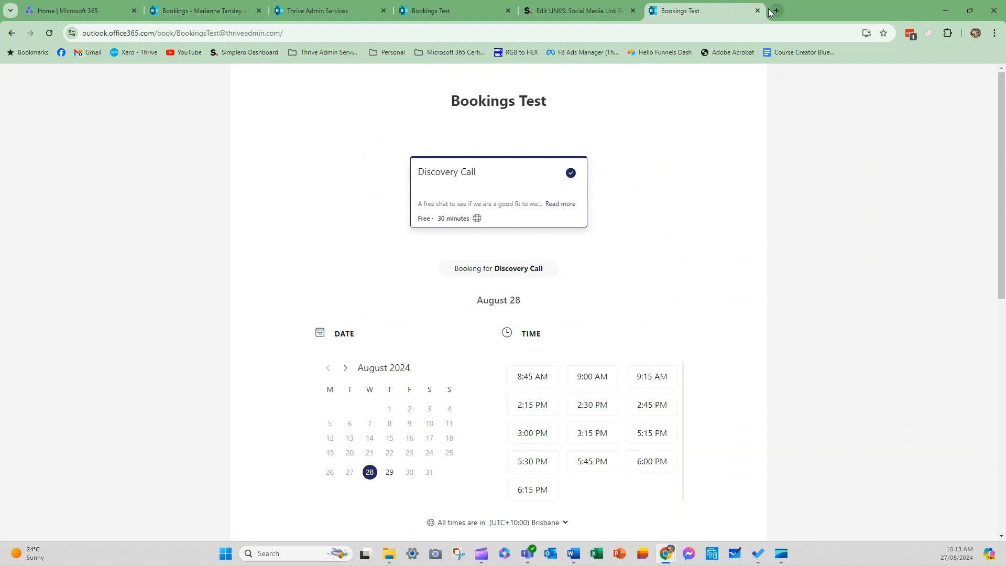
left_click(11, 33)
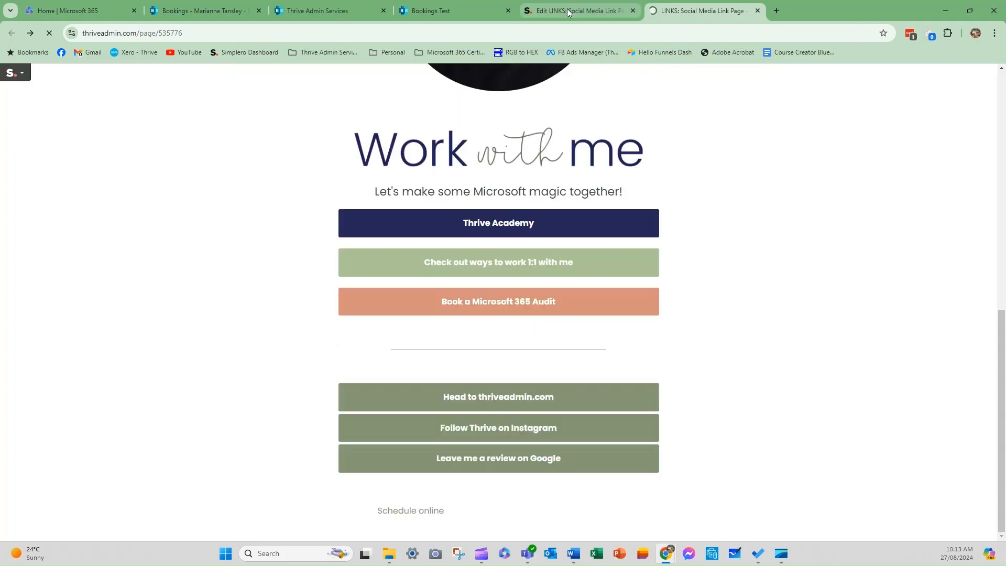
Copy the Bookings Test IFrame embed code from the Bookings Embed panel.
left_click(567, 10)
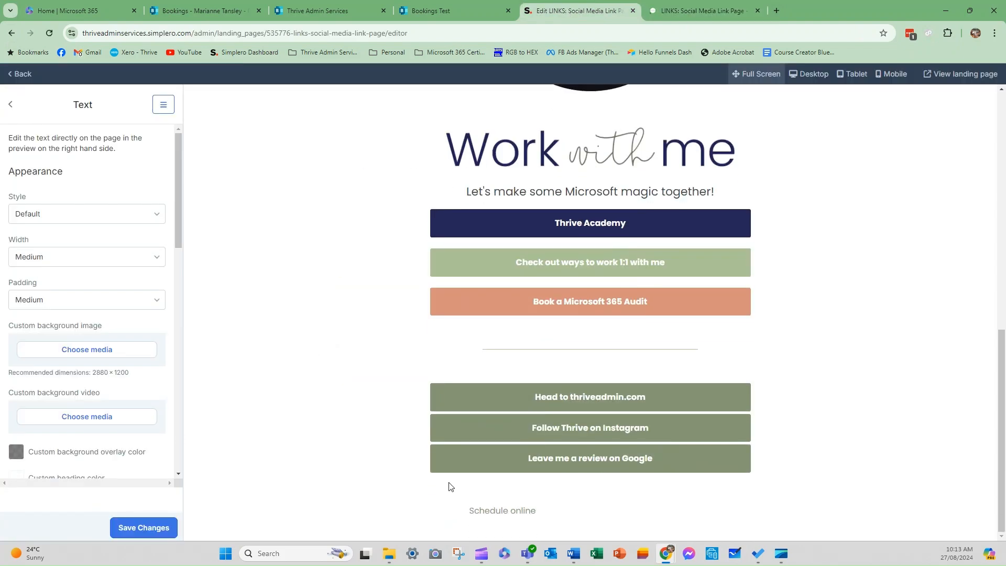
left_click(553, 509)
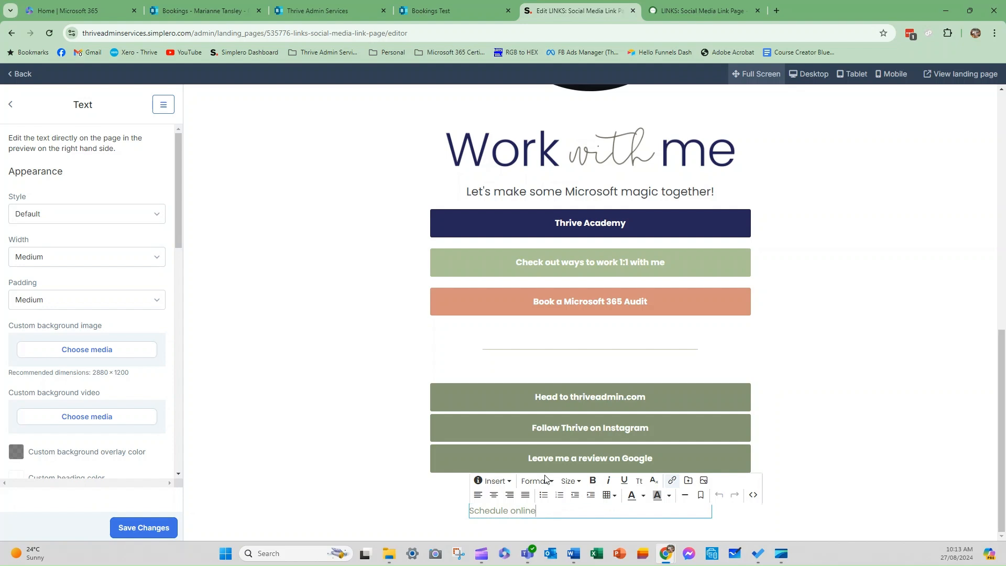
left_click(223, 10)
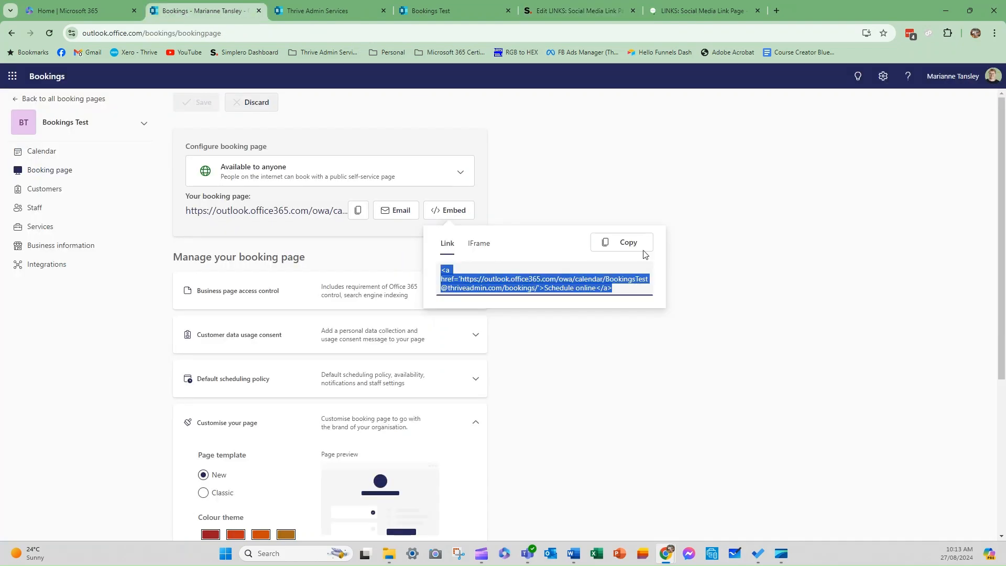
left_click(486, 243)
left_click_drag(580, 298, 427, 269)
left_click(640, 243)
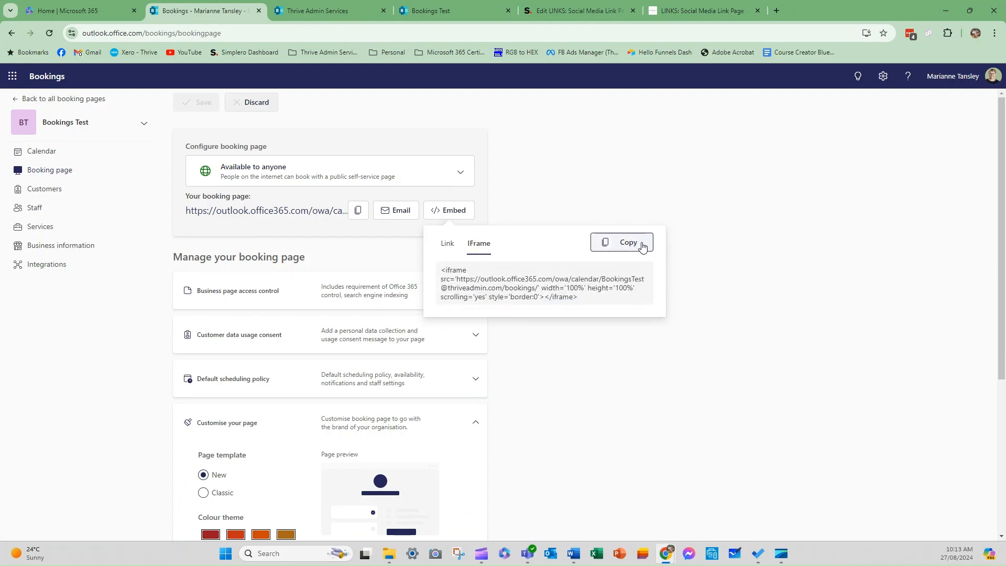
Paste the iframe code over the Schedule online link HTML in the text block's source and apply.
left_click(576, 9)
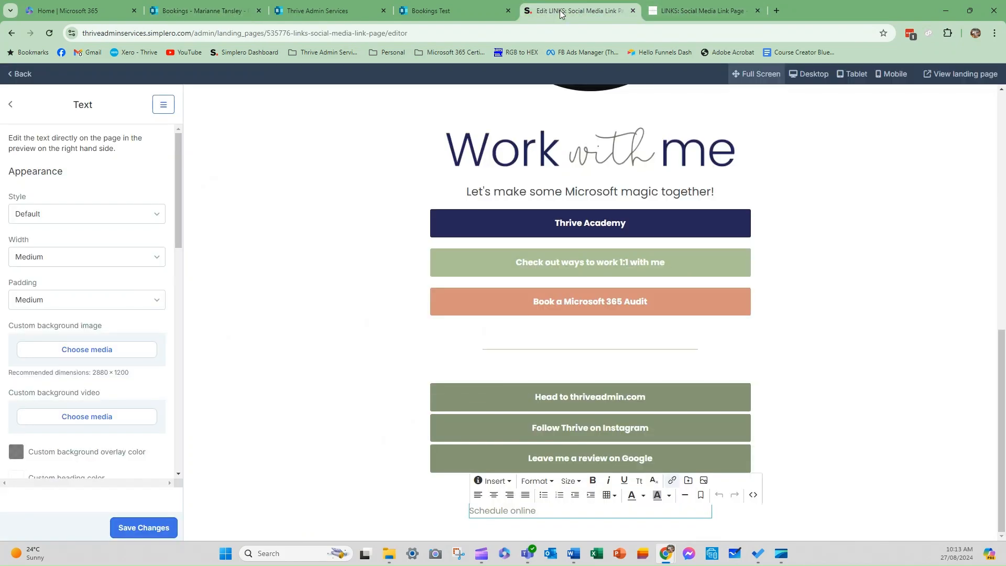
left_click(753, 495)
left_click_drag(579, 196, 399, 190)
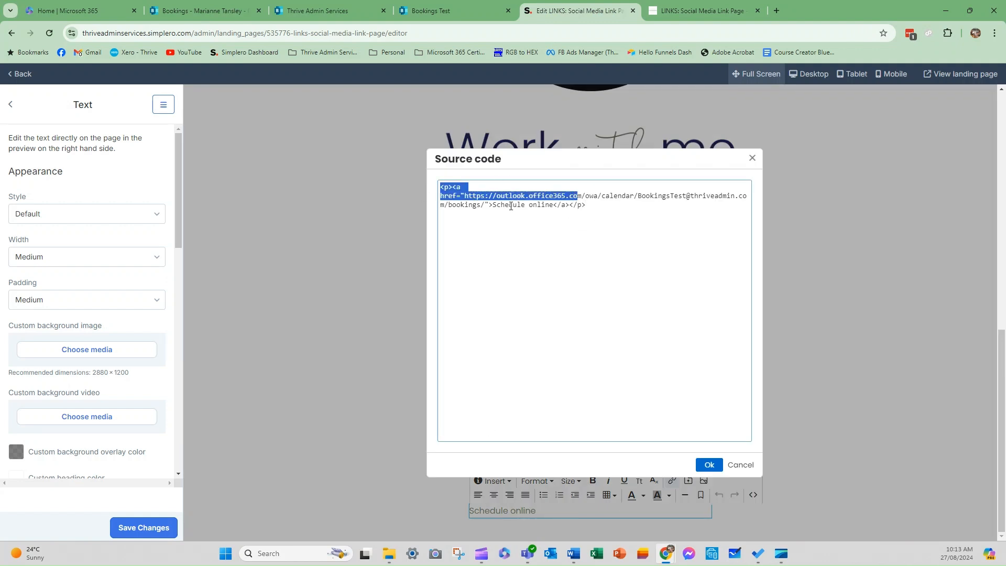
left_click_drag(598, 210, 423, 170)
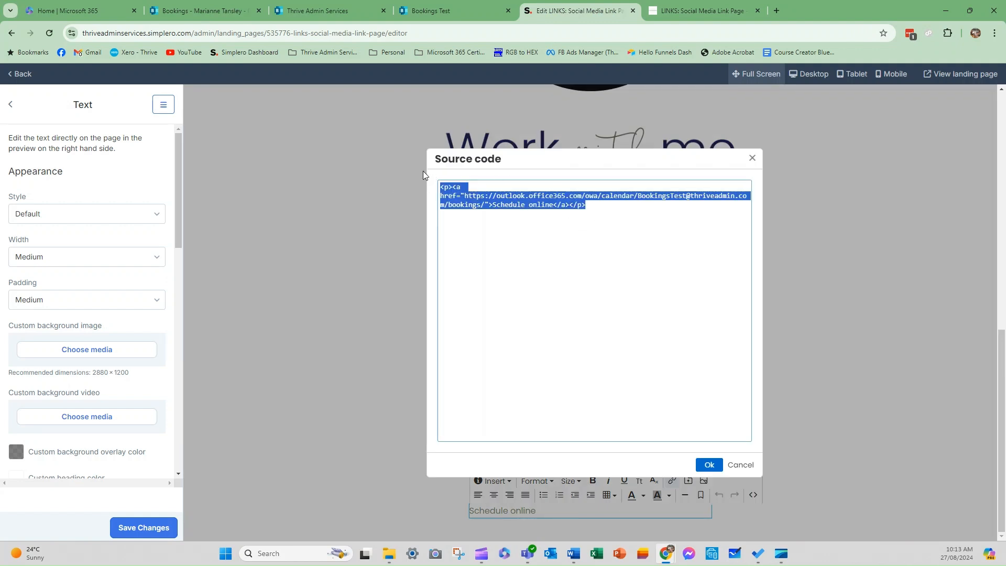
key("ctrl+v")
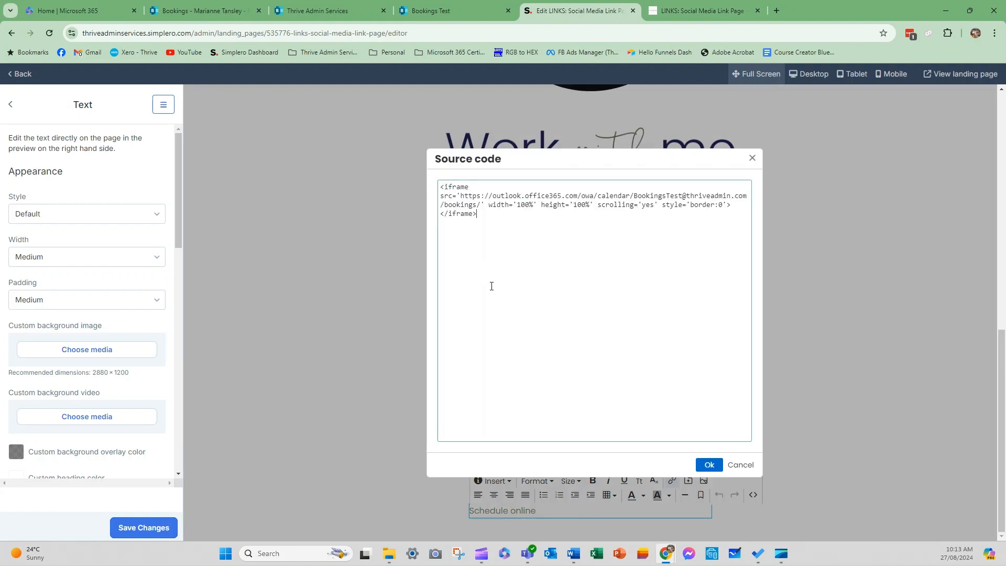
left_click(710, 465)
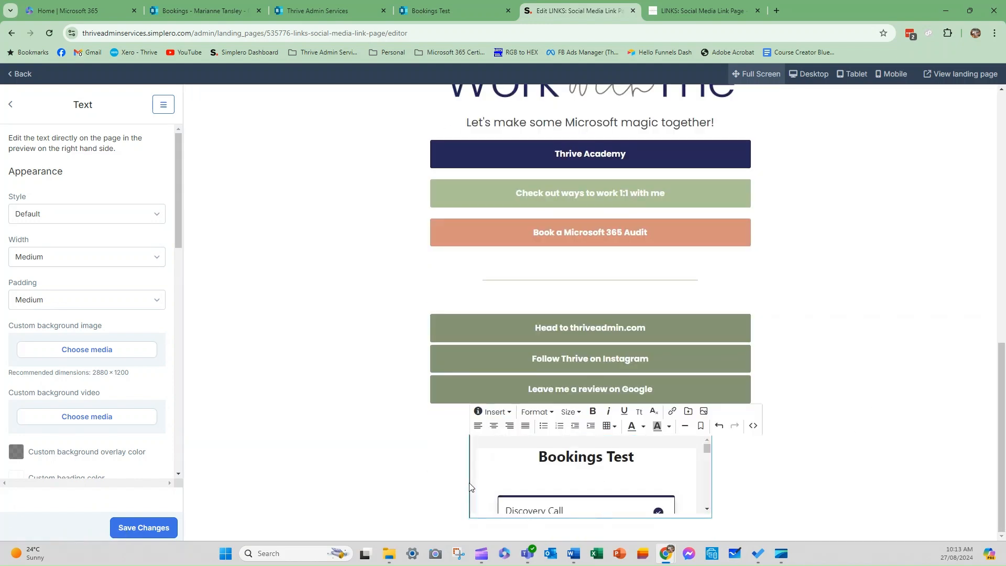
Set the booking embed section's width to Full.
left_click(89, 262)
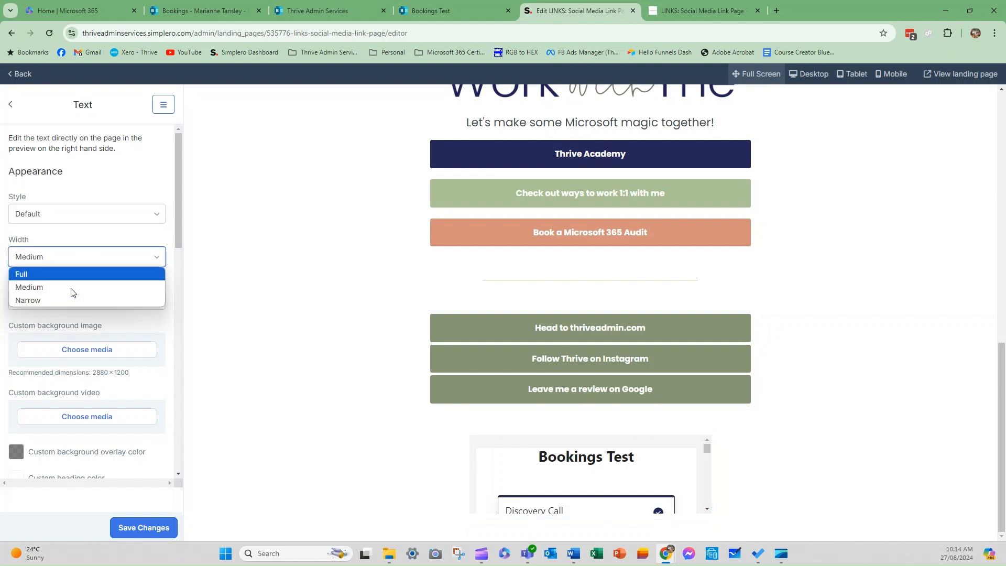
left_click(37, 275)
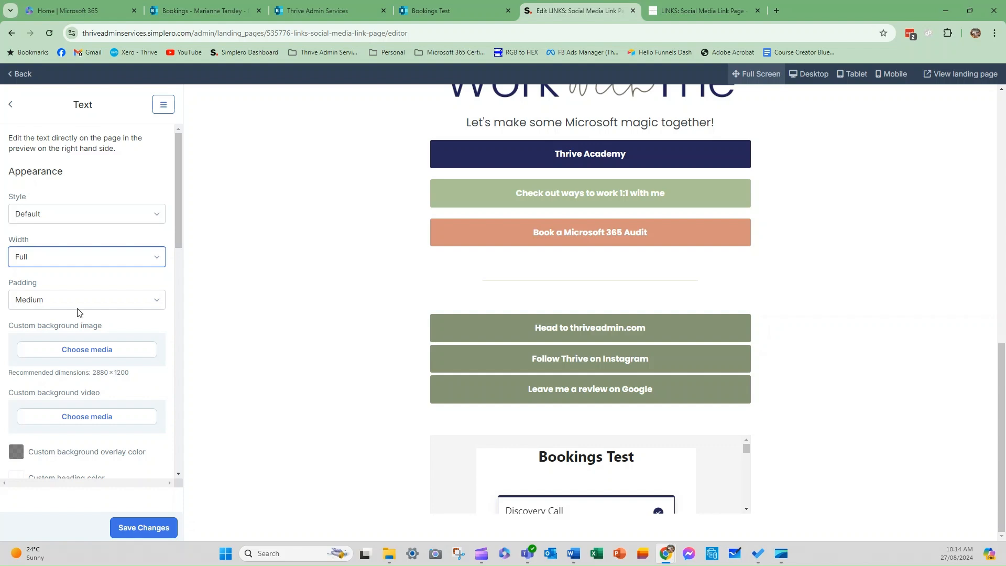
scroll(640, 477, "down", 15)
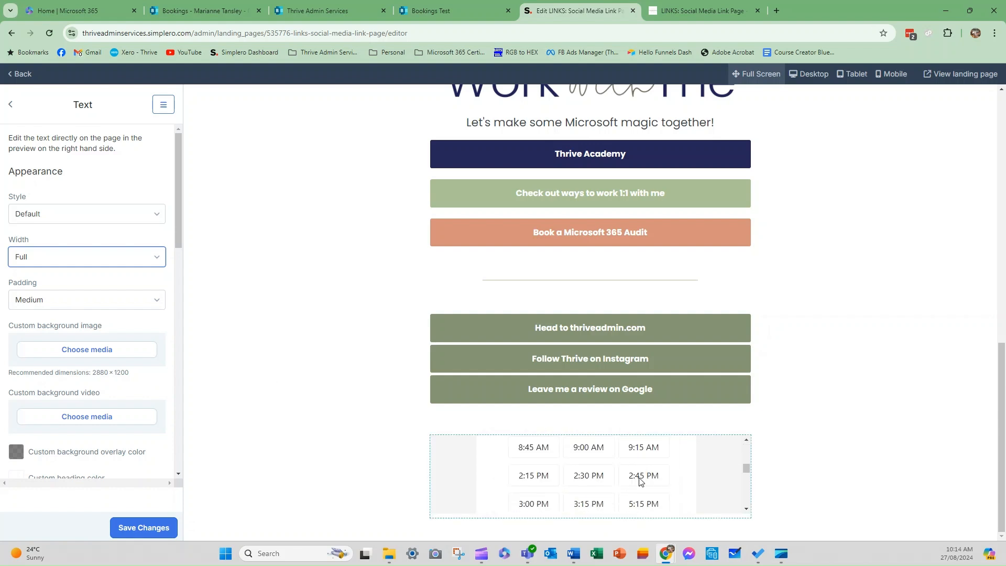
scroll(639, 477, "down", 3)
Save the landing page changes and switch to the live LINKS page.
left_click(717, 516)
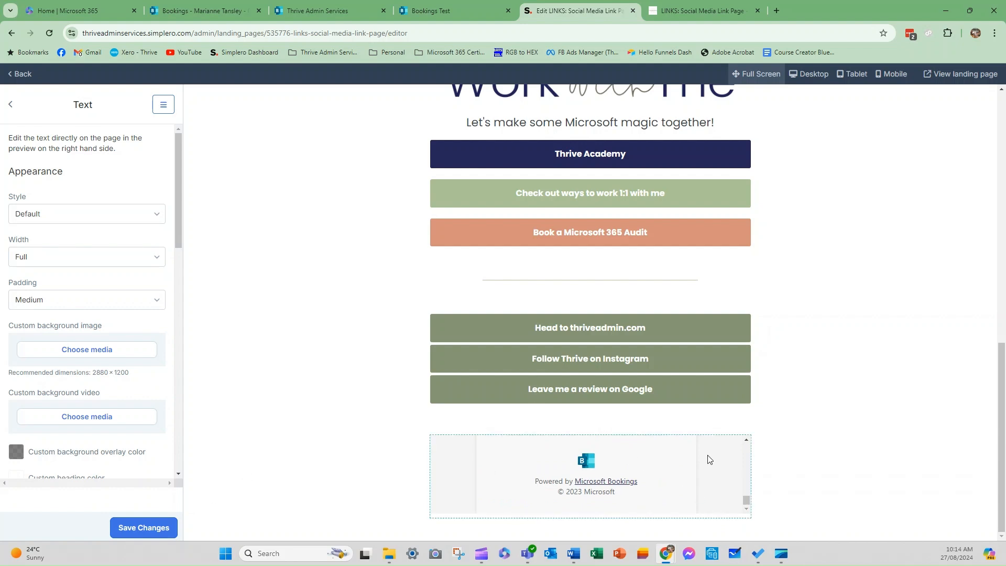
scroll(720, 459, "up", 10)
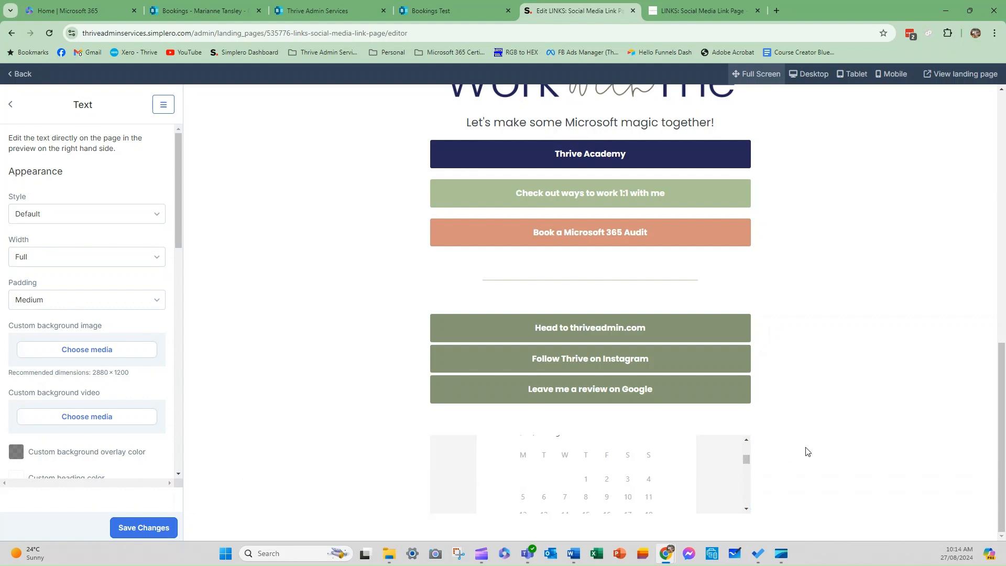
left_click(140, 529)
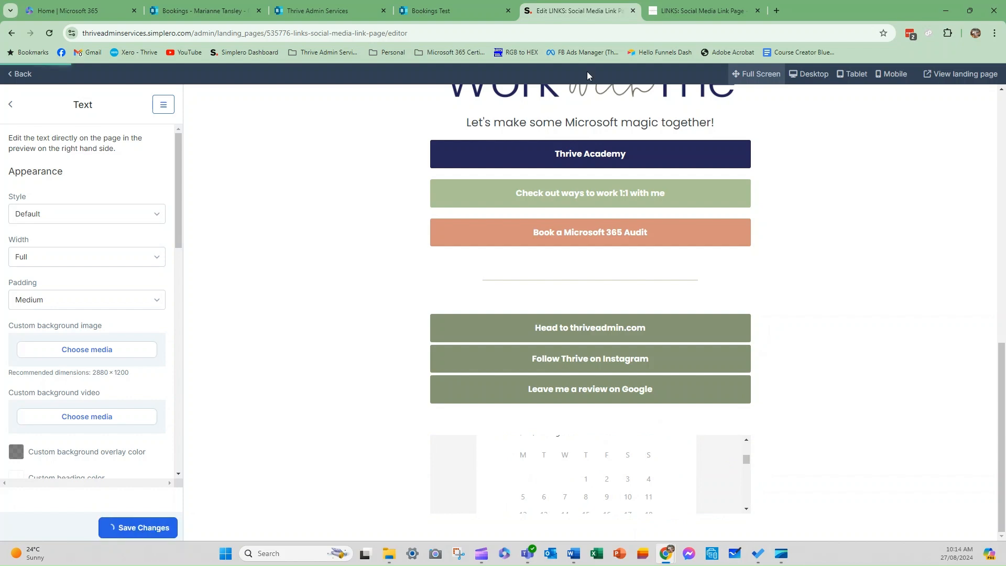
left_click(688, 16)
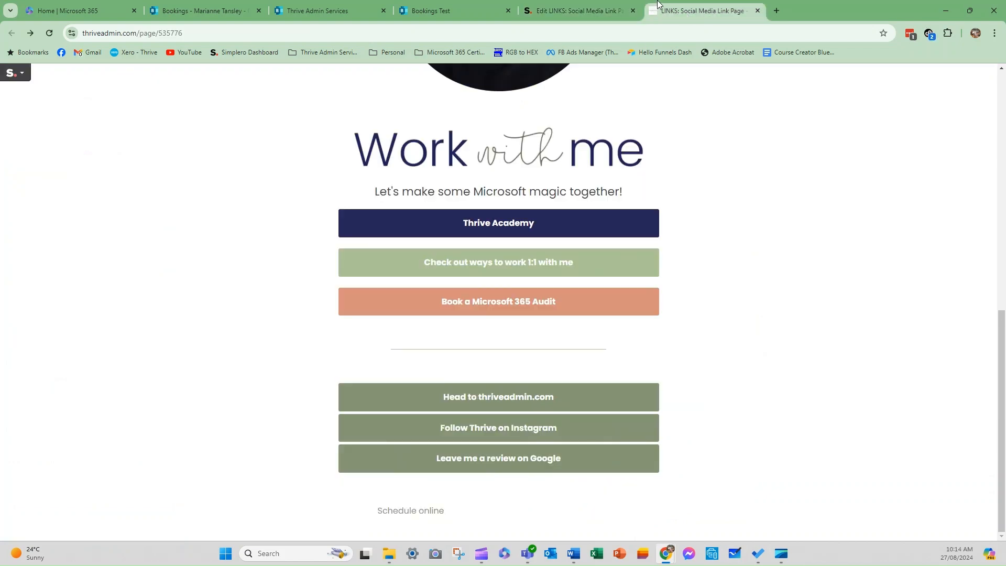
Reload the live links page and check the embedded Bookings Test calendar offering the Discovery Call.
left_click(50, 33)
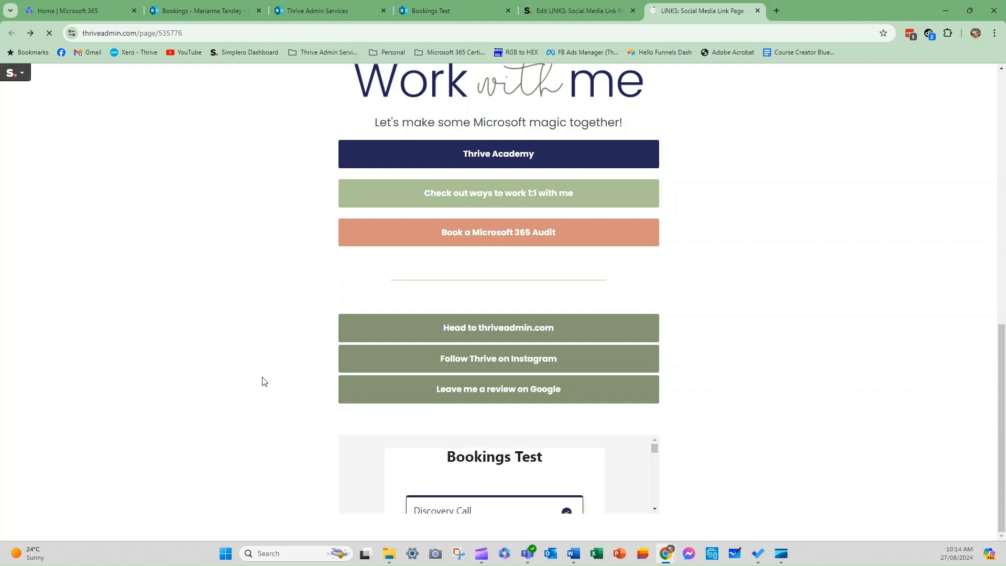
scroll(519, 498, "down", 2)
scroll(519, 498, "down", 6)
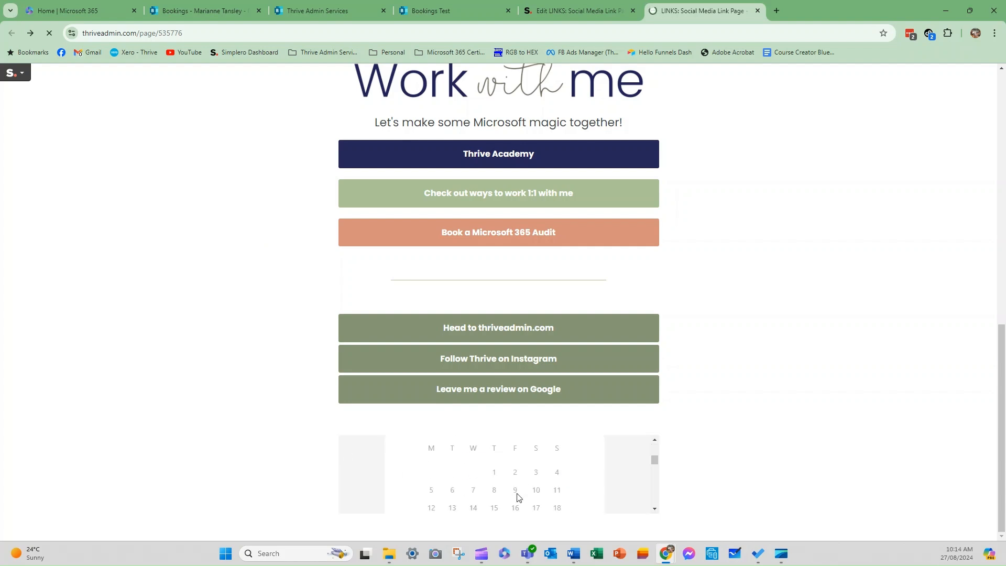
scroll(519, 499, "up", 3)
scroll(519, 498, "up", 5)
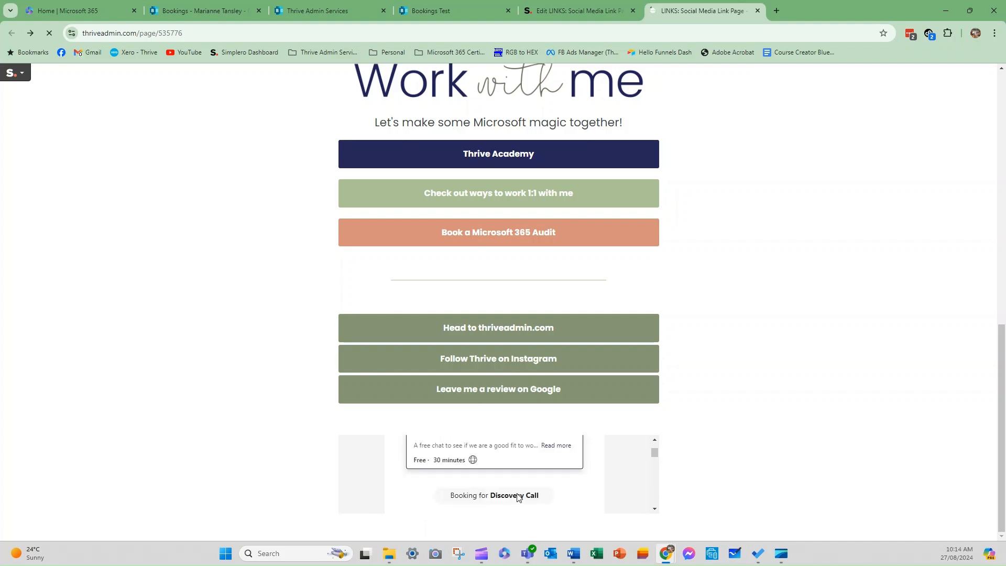
In the landing page editor, keep the booking section's Style on Default and review its settings.
left_click(564, 9)
scroll(251, 458, "down", 2)
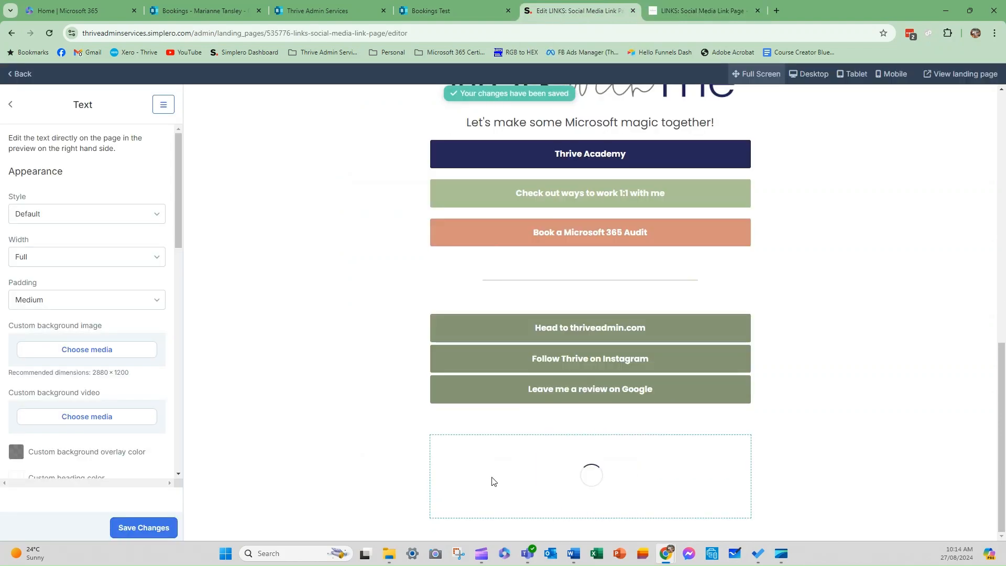
left_click(11, 215)
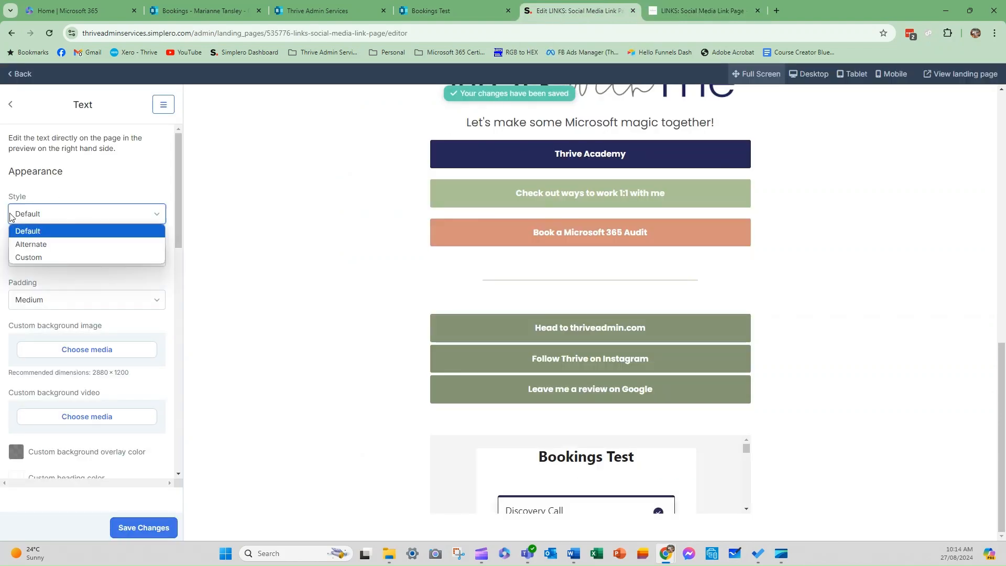
left_click(31, 231)
scroll(56, 343, "down", 2)
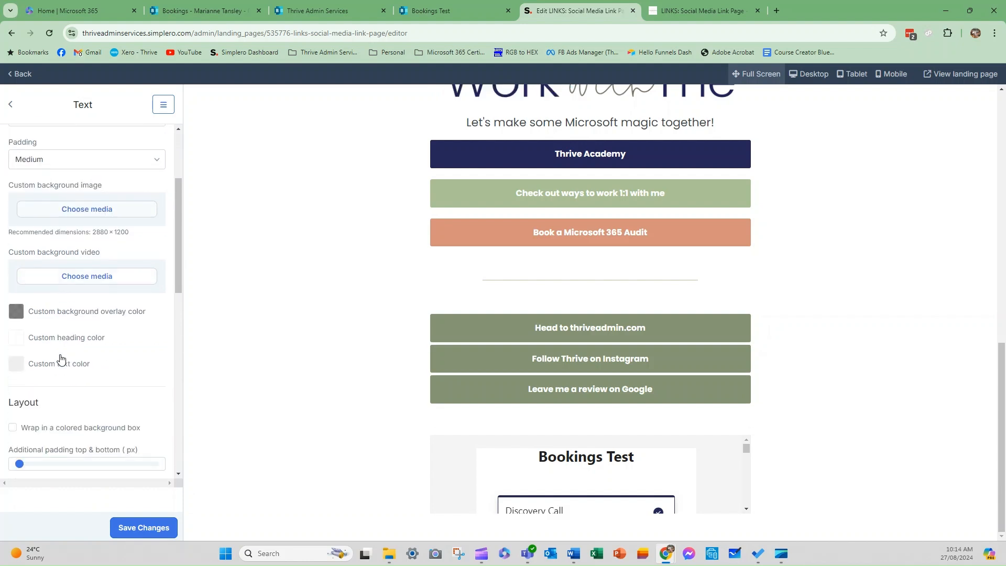
scroll(77, 387, "down", 3)
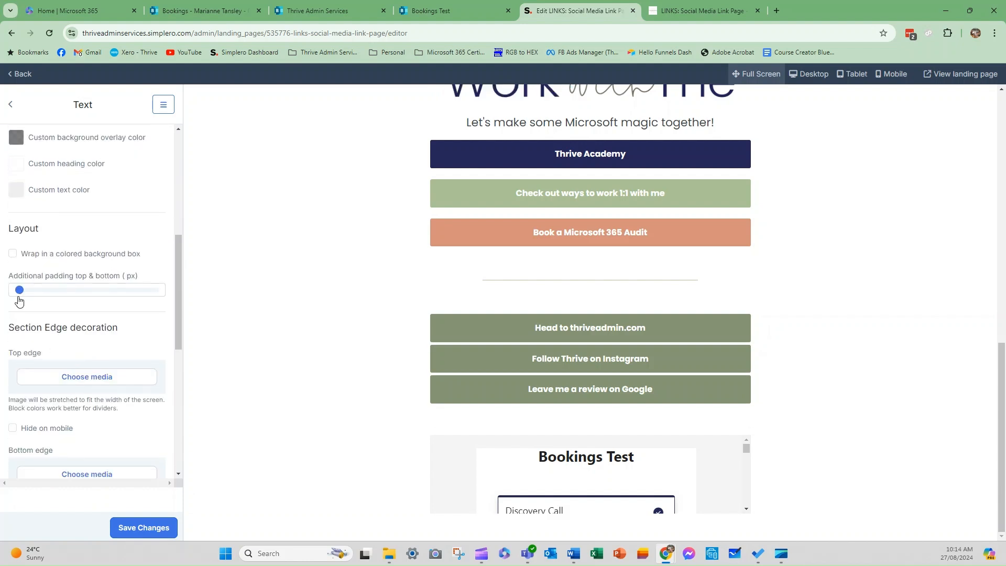
scroll(54, 341, "down", 4)
scroll(54, 346, "down", 2)
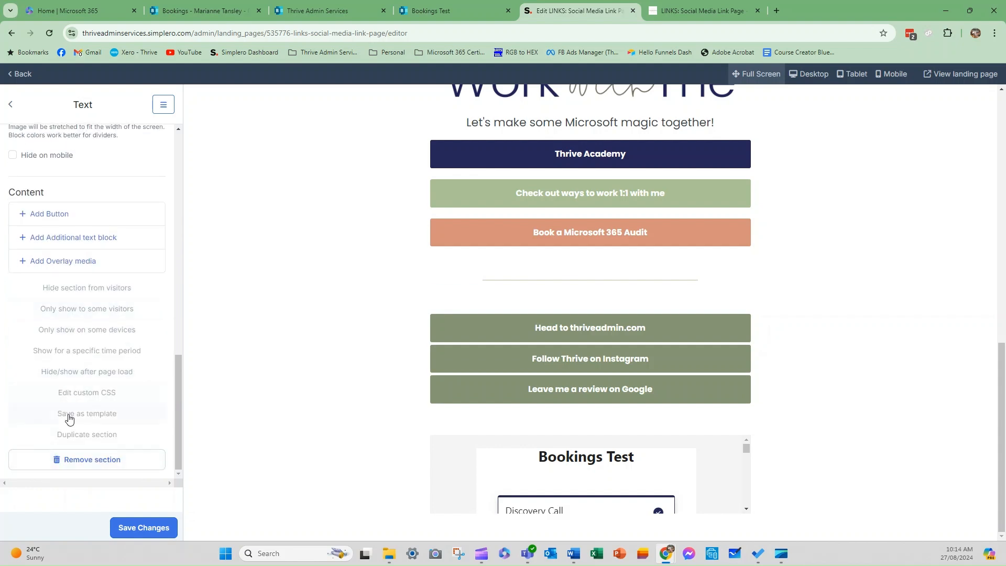
scroll(110, 387, "up", 8)
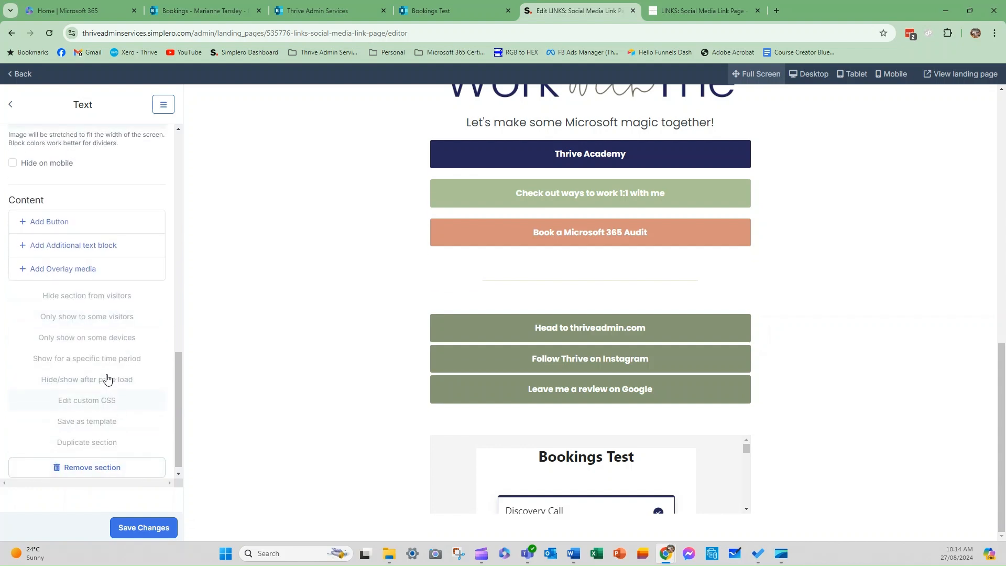
left_click(445, 449)
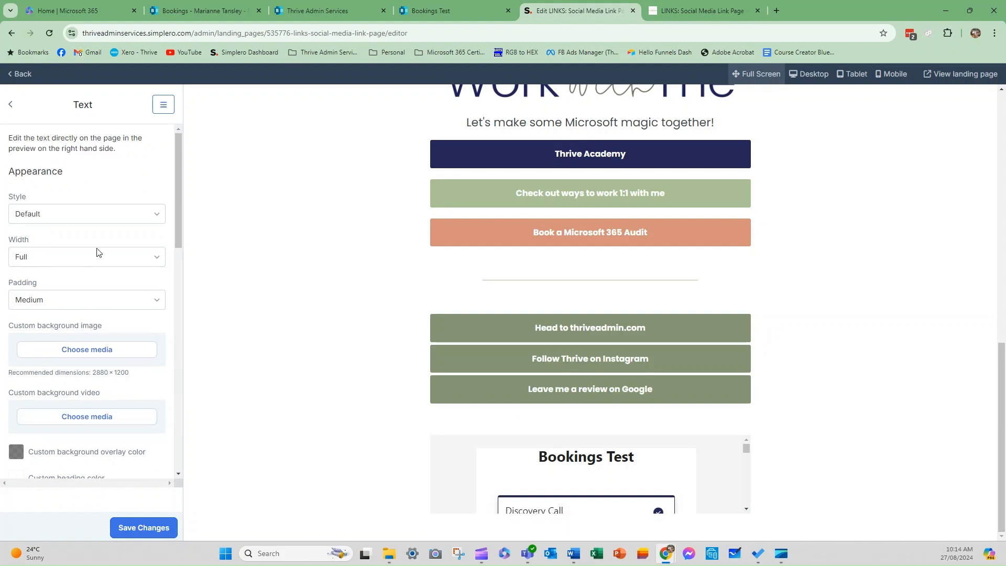
scroll(744, 466, "down", 1)
scroll(733, 454, "down", 3)
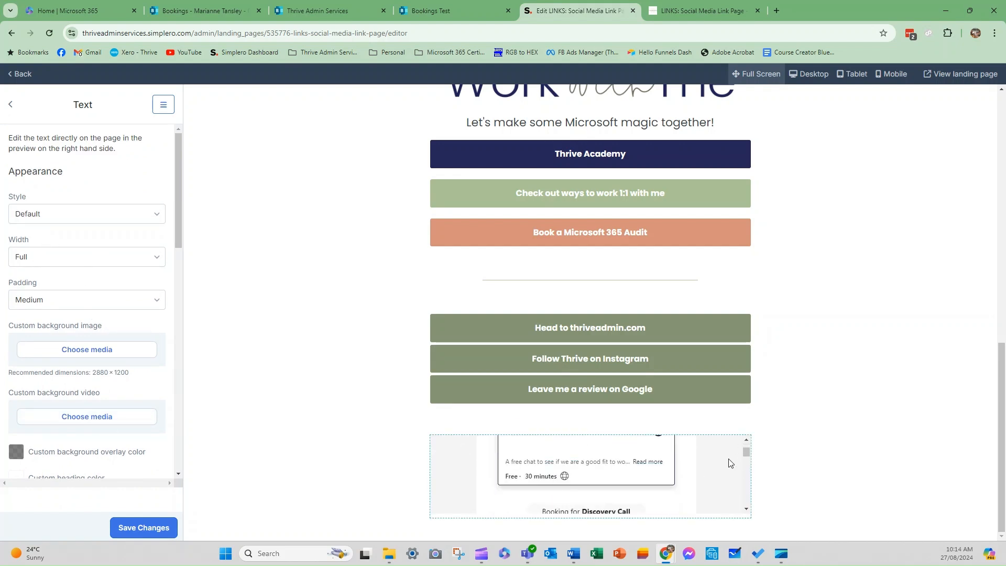
In the embed block's source code, change the iframe height from 100% to 1000px.
left_click(735, 516)
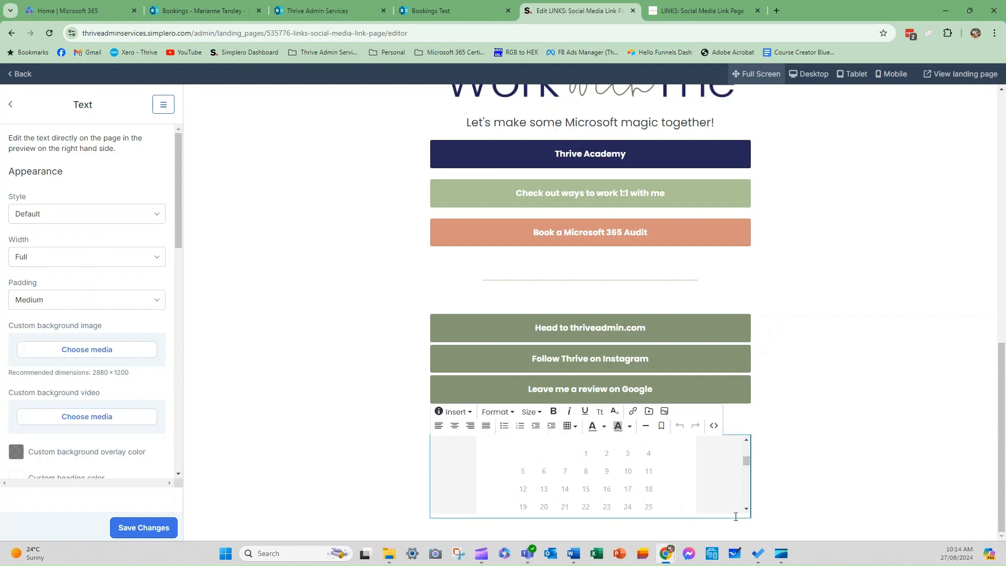
left_click(714, 425)
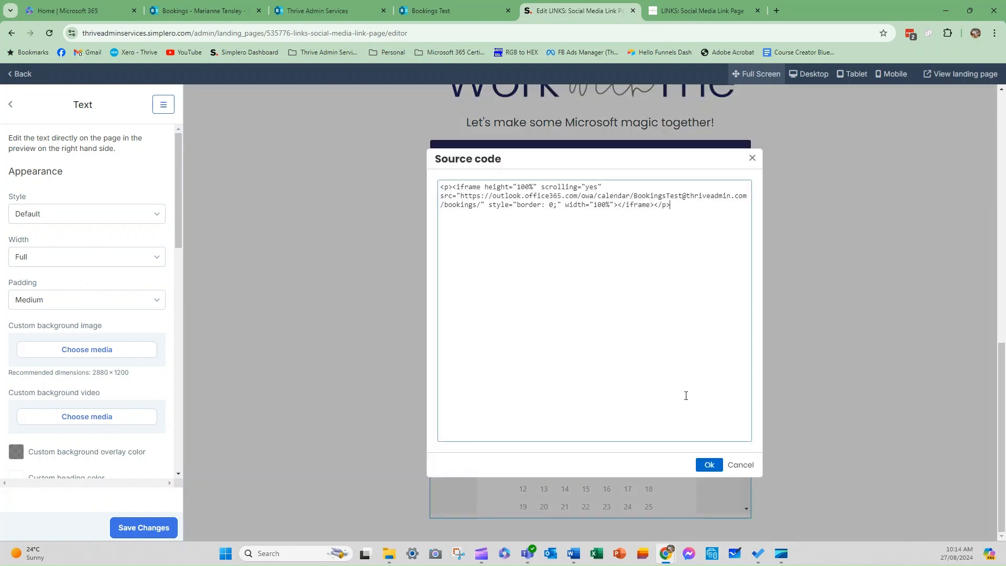
double_click(522, 187)
left_click_drag(584, 188, 594, 186)
left_click(519, 185)
type("1000px")
left_click(709, 465)
scroll(736, 377, "down", 5)
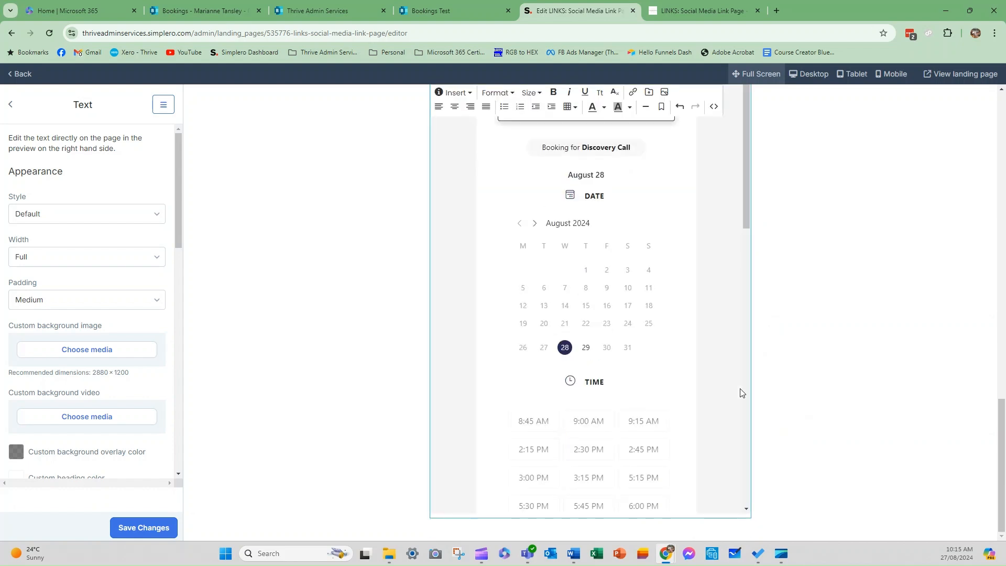
scroll(625, 402, "down", 2)
scroll(624, 402, "down", 5)
scroll(624, 399, "up", 7)
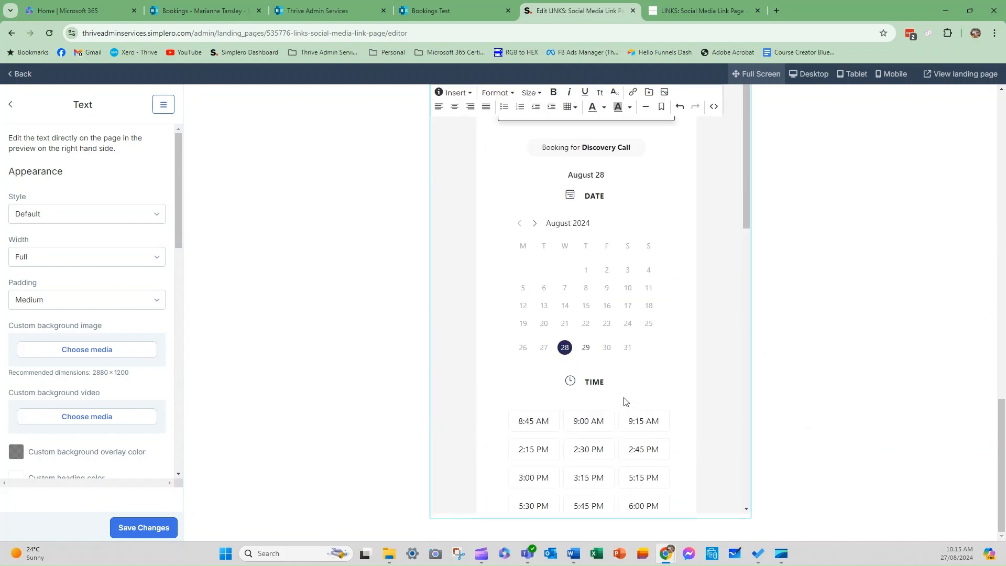
scroll(592, 334, "up", 5)
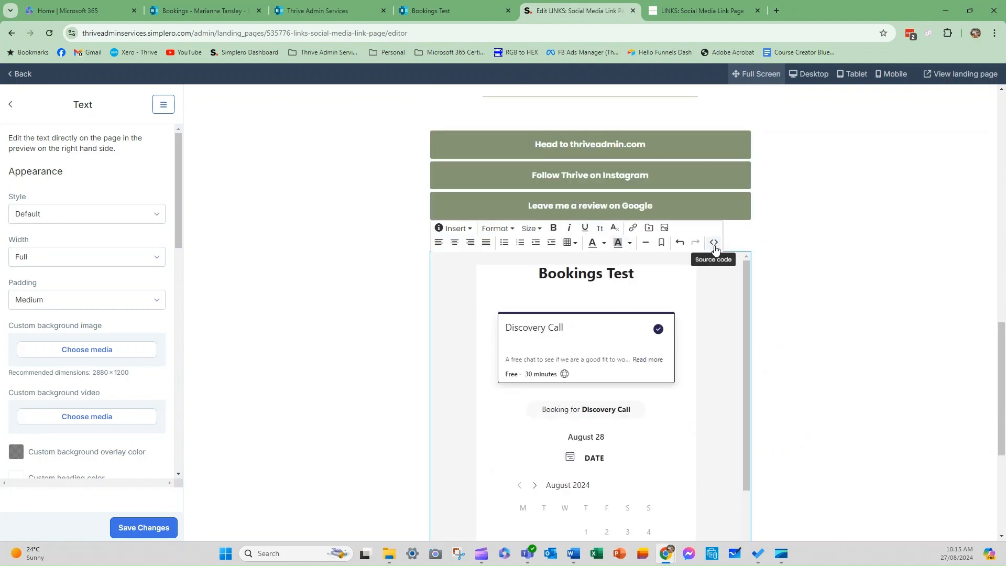
Remove the stray % so the height reads 1000px, then save the landing page.
left_click(714, 241)
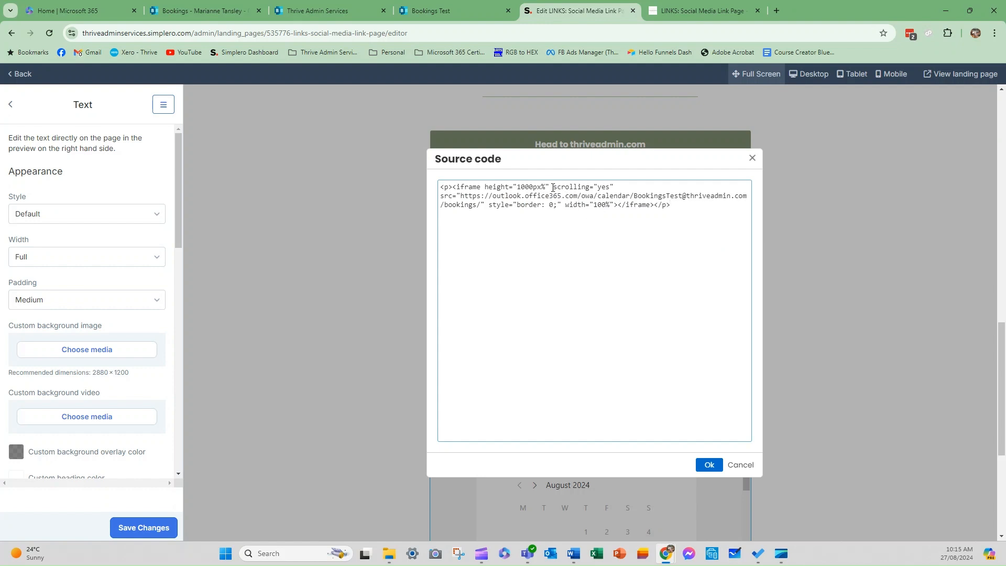
key("BackSpace")
left_click(710, 461)
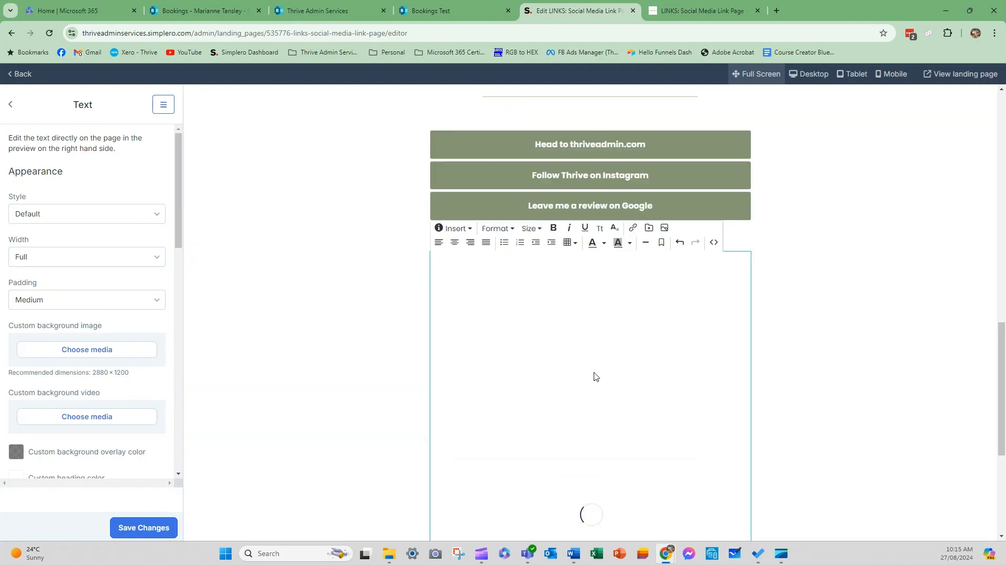
scroll(592, 395, "down", 15)
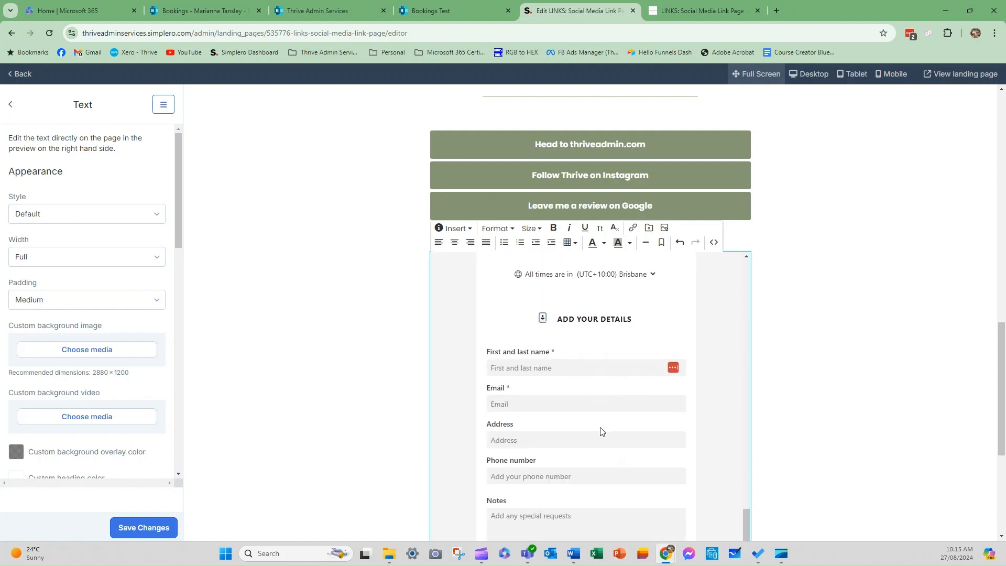
left_click(123, 530)
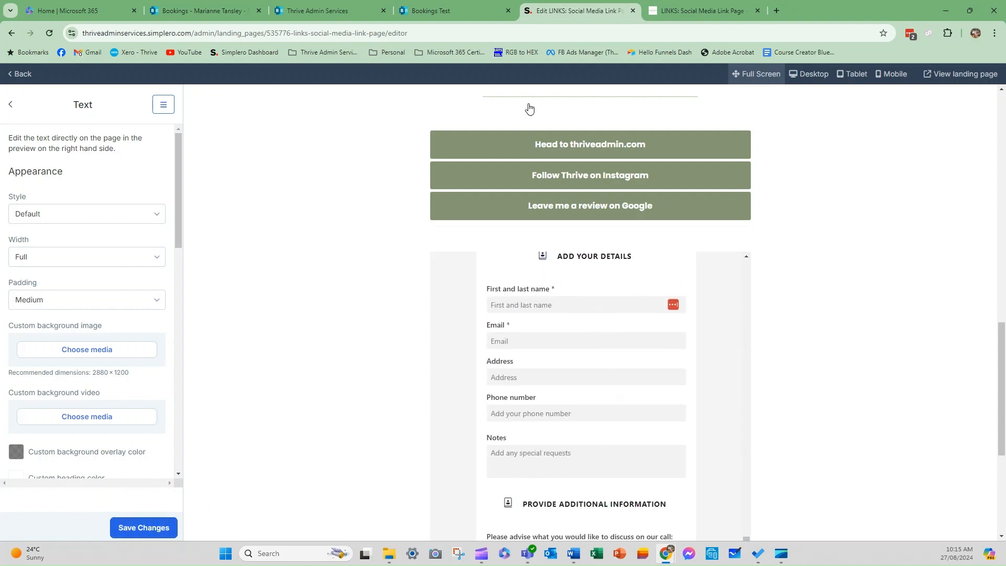
Reload the live links page and scroll the taller Bookings embed down to the Book button.
left_click(690, 13)
left_click(50, 34)
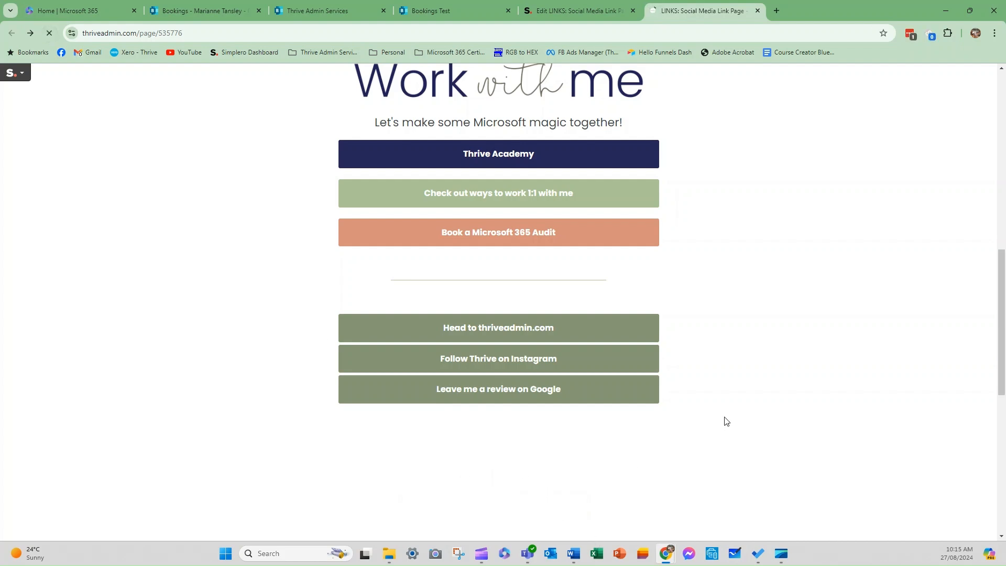
scroll(723, 421, "down", 5)
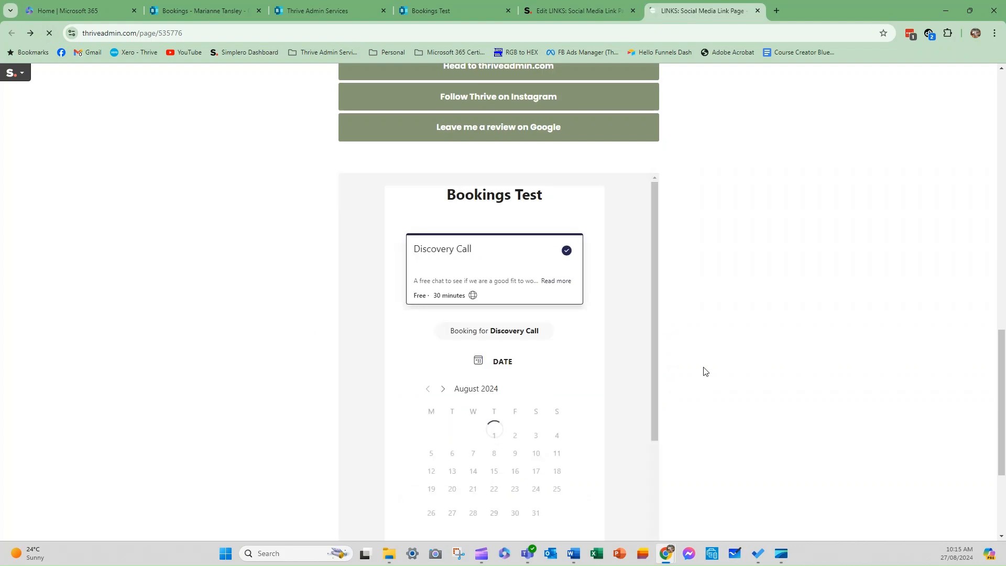
scroll(702, 370, "down", 6)
scroll(547, 405, "down", 10)
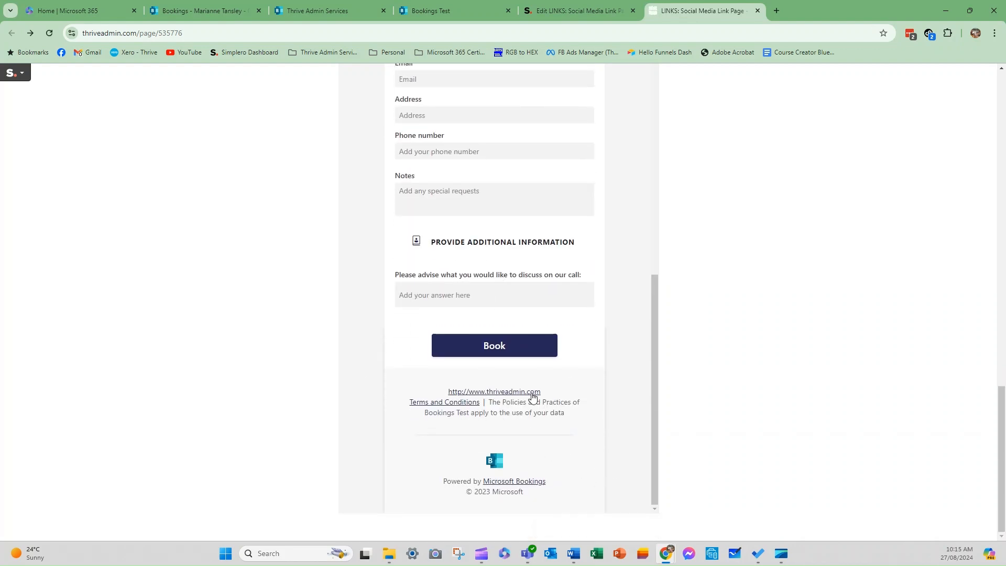
scroll(567, 334, "up", 10)
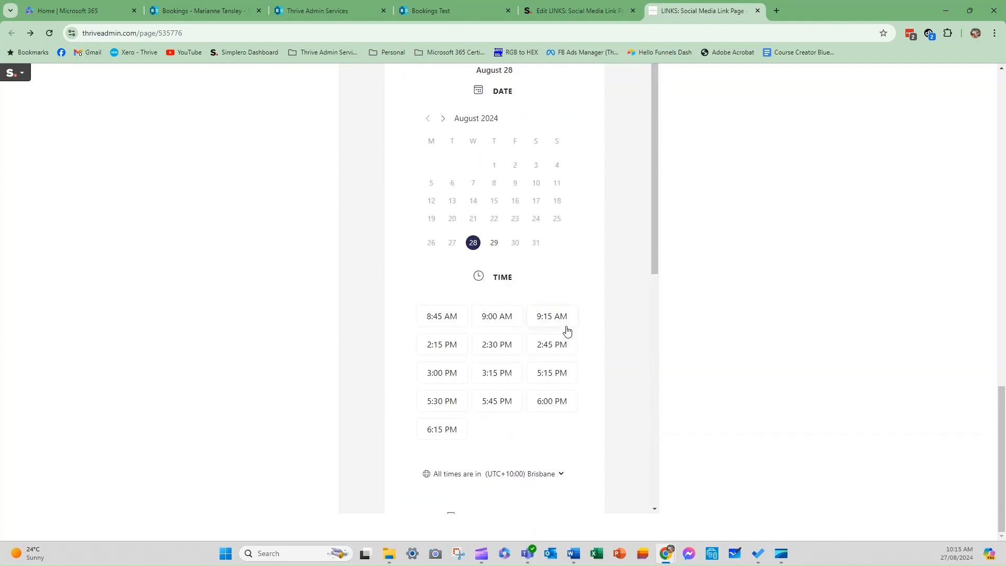
scroll(557, 291, "up", 5)
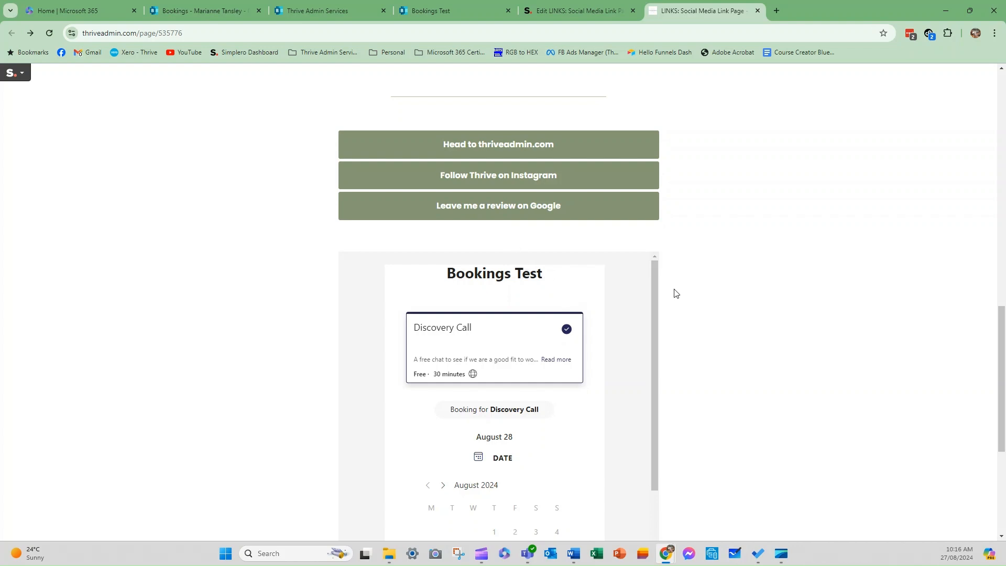
scroll(676, 292, "down", 1)
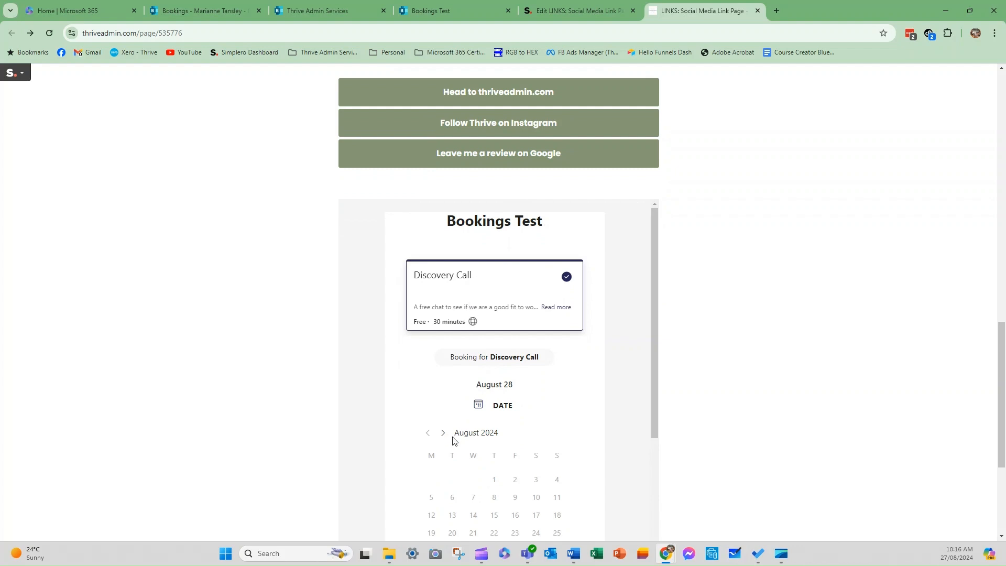
scroll(451, 438, "down", 3)
Pick August 29 and the 12:00 PM Discovery Call slot in the embedded form.
left_click(493, 402)
scroll(505, 419, "down", 4)
left_click(497, 382)
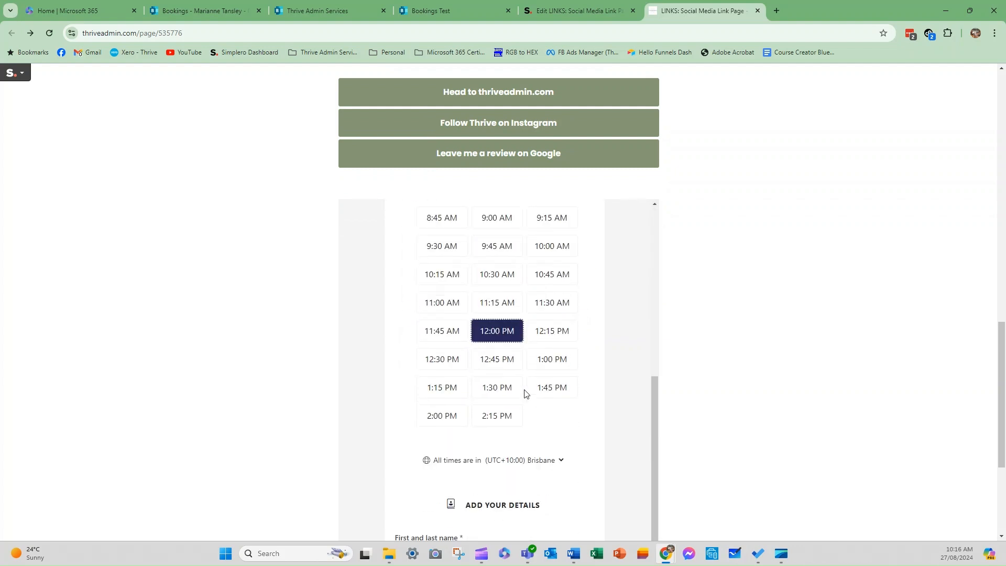
scroll(471, 367, "down", 5)
Enter a test first and last name and a test e-mail address in the booking form.
left_click(444, 335)
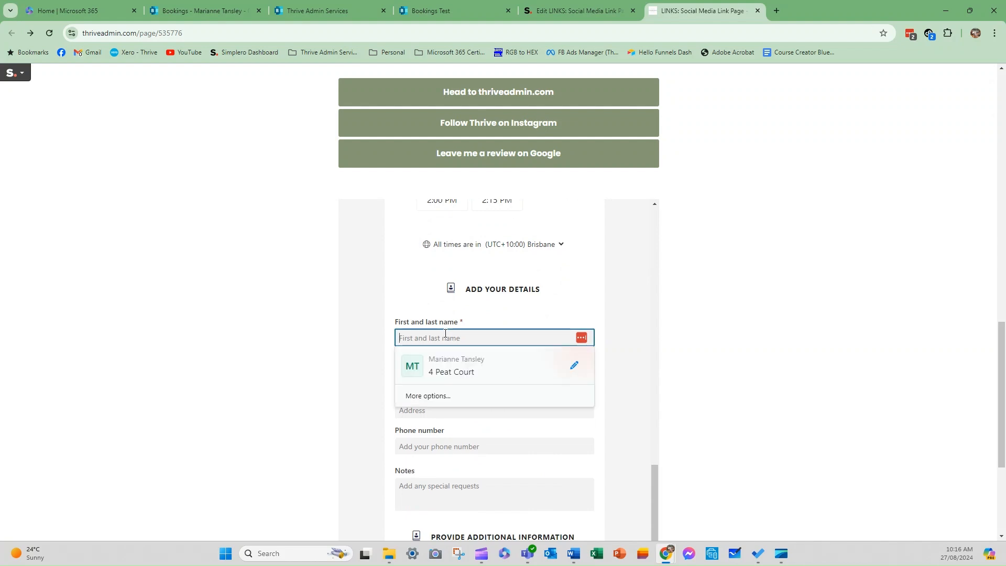
type("M")
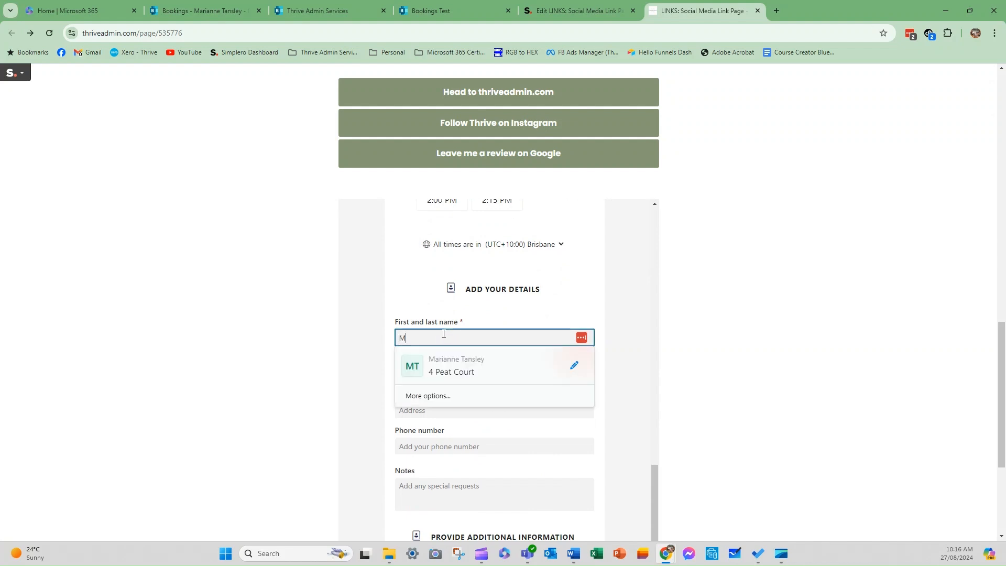
left_click(338, 402)
left_click(437, 340)
key("BackSpace")
type("Joe")
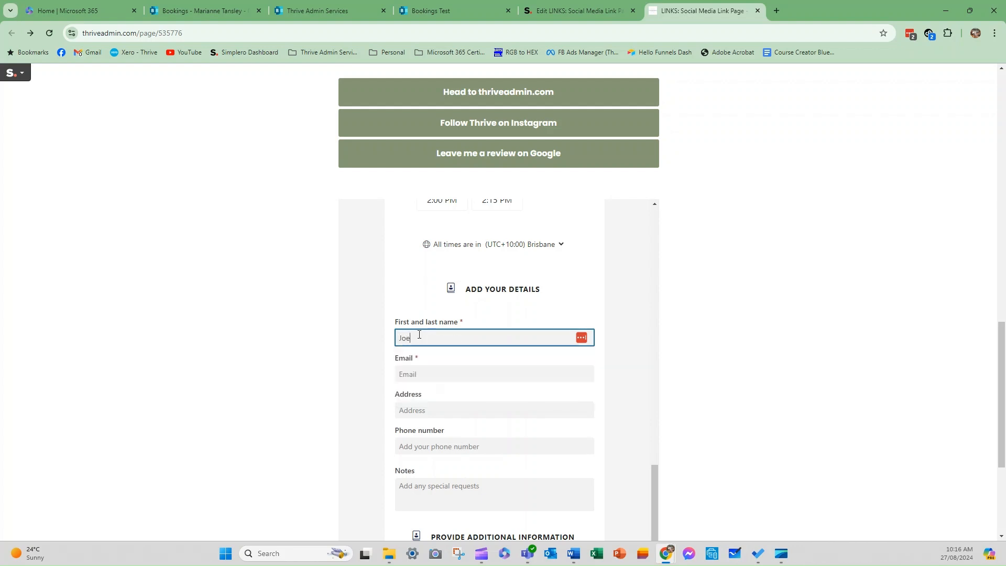
key("Tab")
left_click(419, 334)
key("BackSpace")
type("e Blogg")
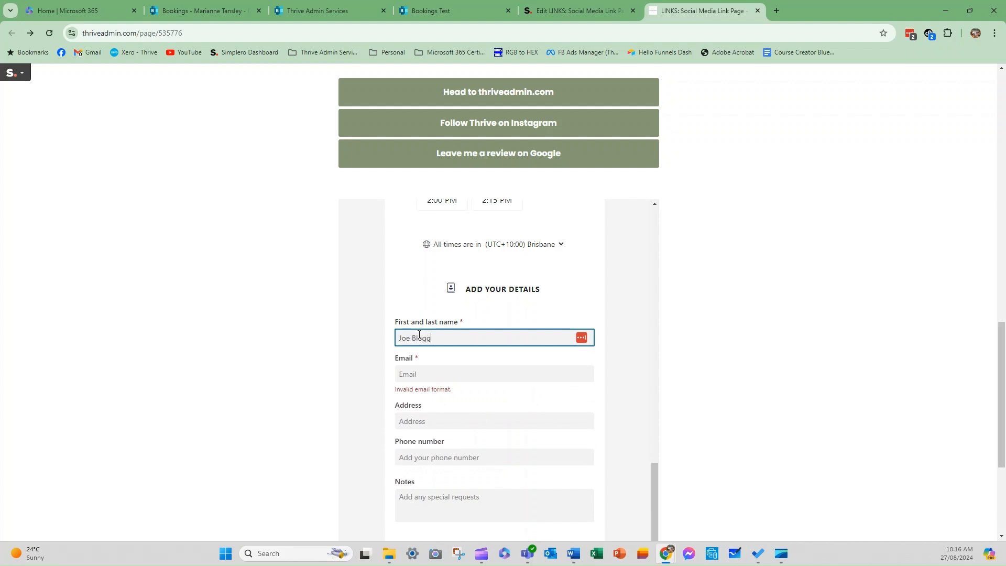
type("s")
key("Tab")
key("Tab")
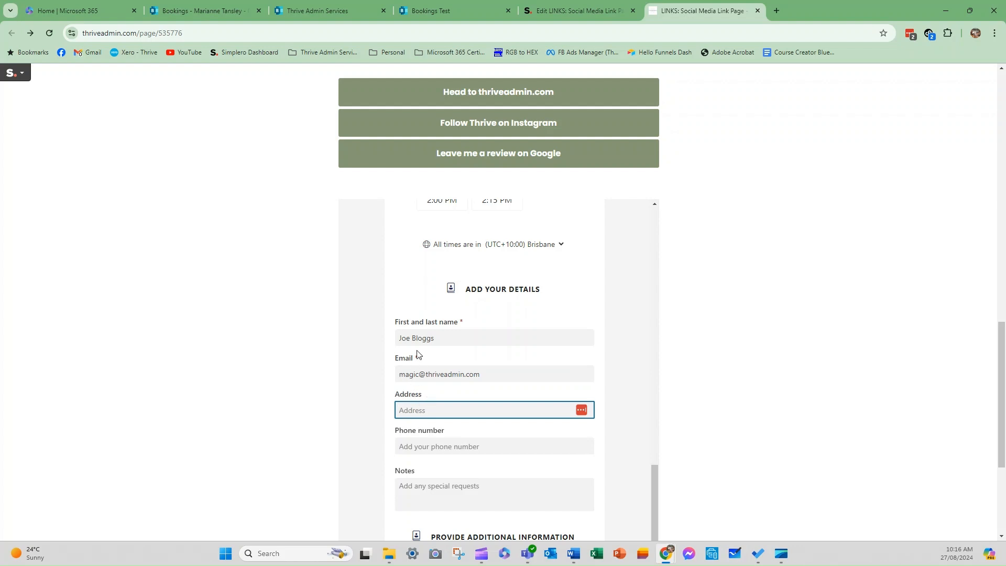
Attempt to submit the booking and dismiss the missing-information warning.
left_click(430, 490)
scroll(429, 490, "down", 2)
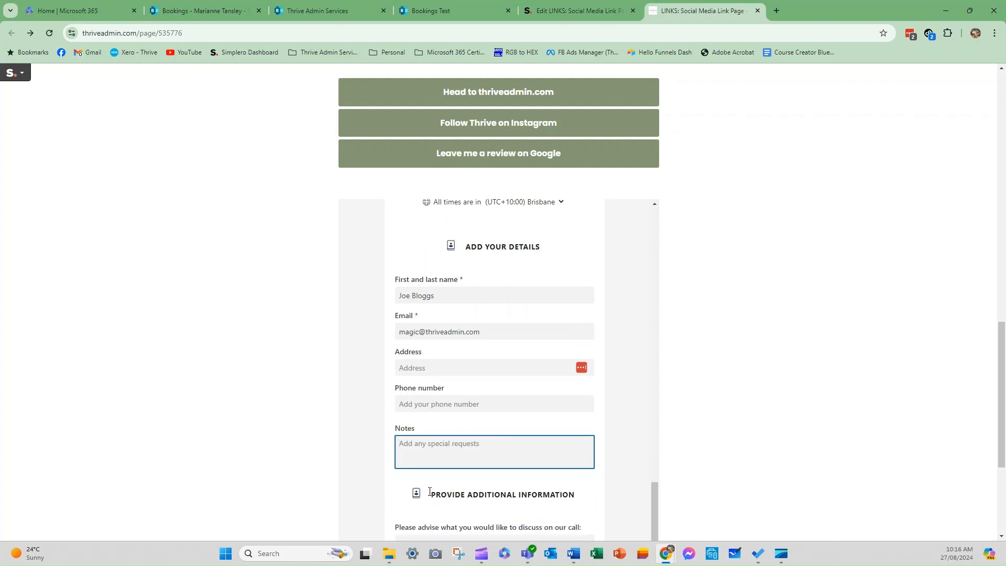
left_click_drag(421, 452, 416, 451)
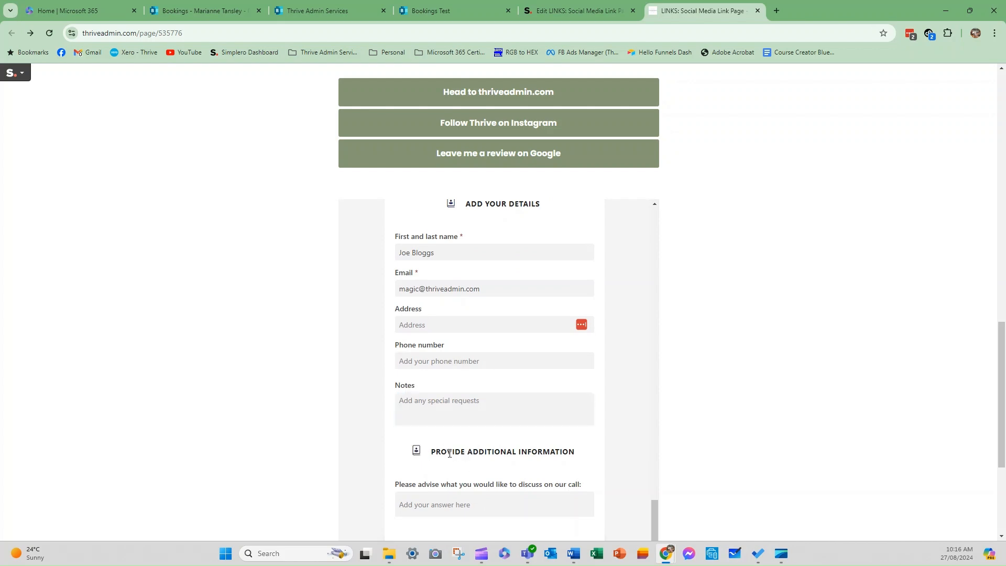
scroll(445, 438, "down", 2)
left_click(456, 400)
scroll(441, 414, "down", 2)
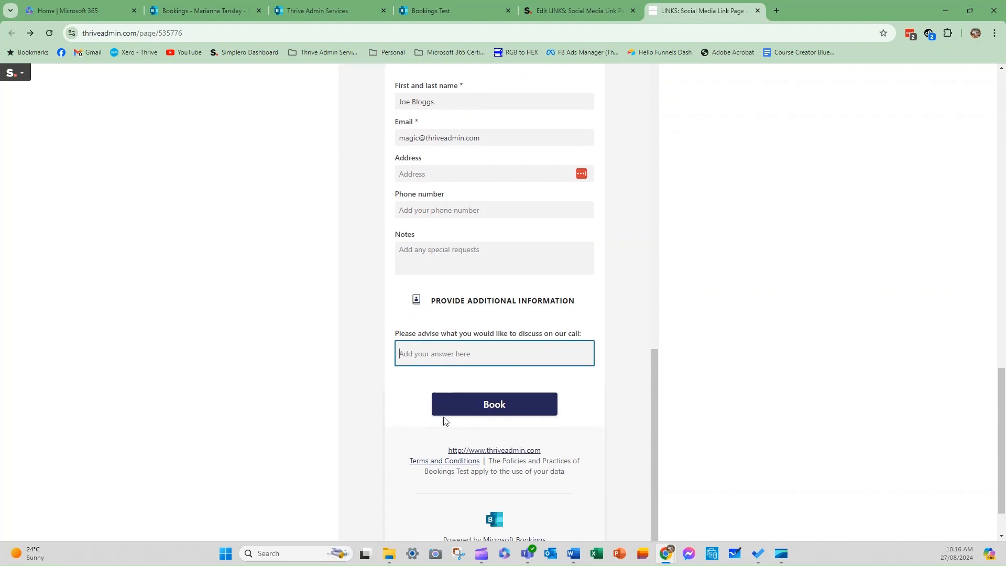
left_click(486, 347)
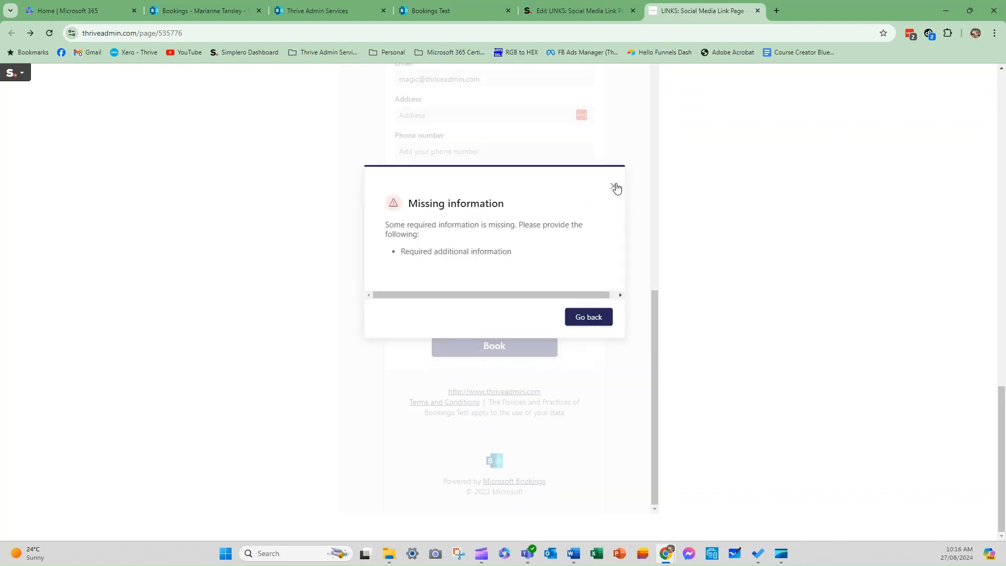
left_click(614, 187)
Answer the required discussion question with 'dfd' and submit the booking again.
left_click(485, 287)
scroll(478, 278, "up", 4)
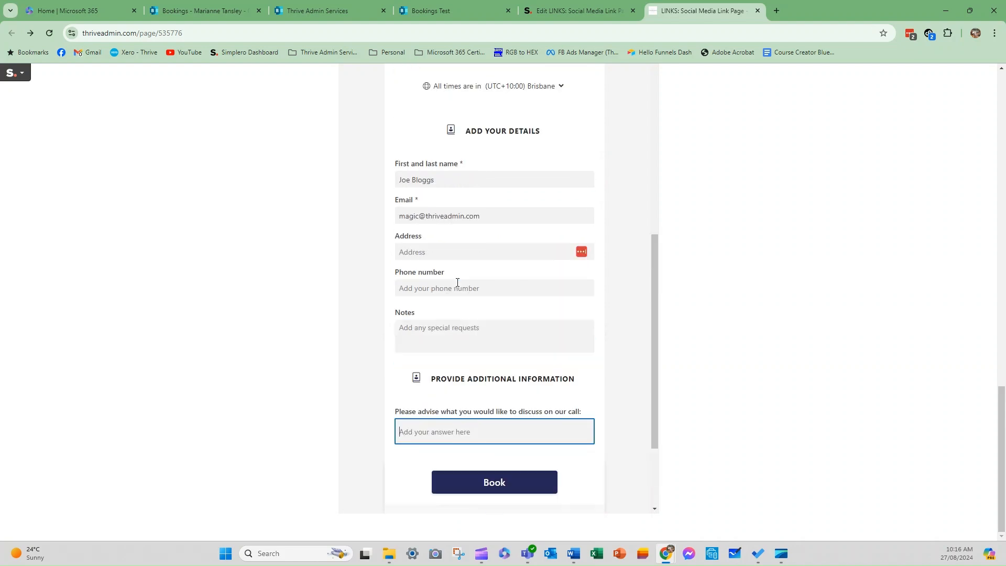
scroll(475, 273, "up", 4)
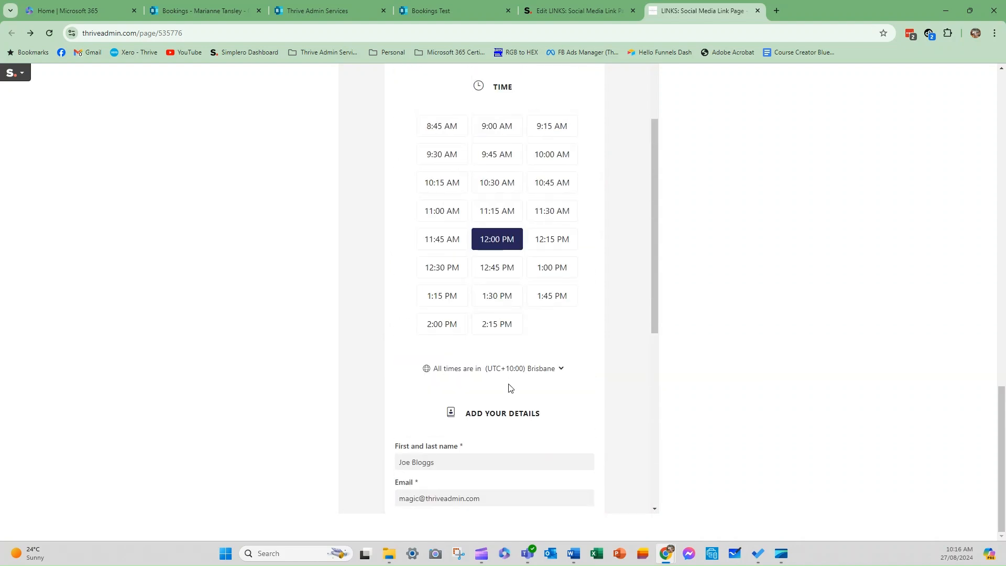
scroll(469, 428, "down", 5)
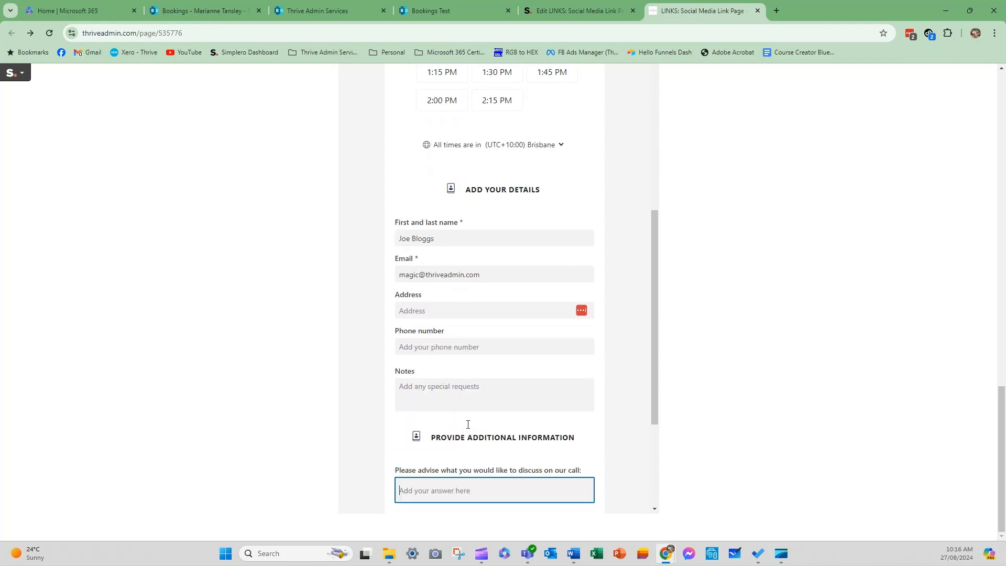
type("dfd")
left_click(491, 507)
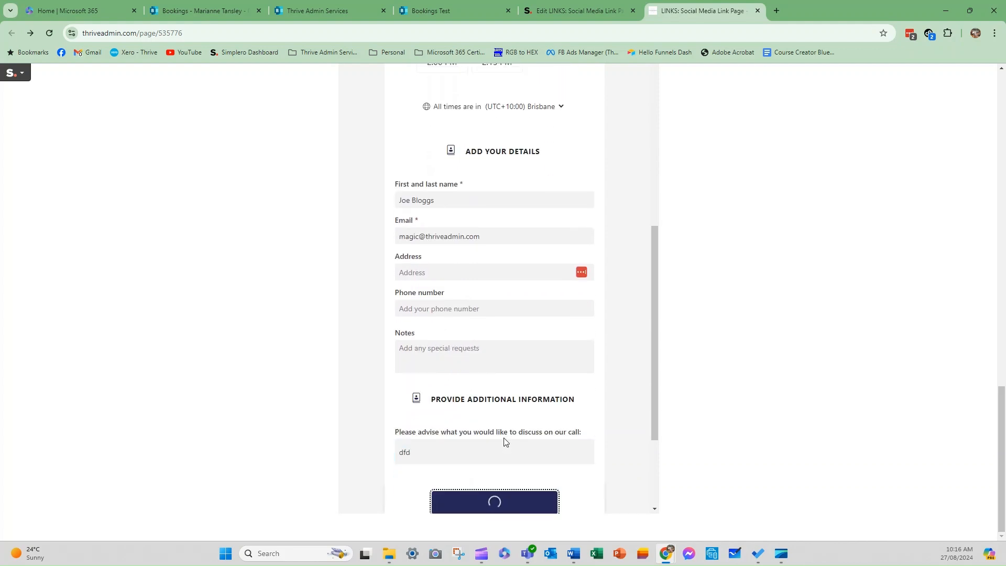
Review the booking confirmation inside the embedded iframe on the live page.
scroll(504, 442, "up", 5)
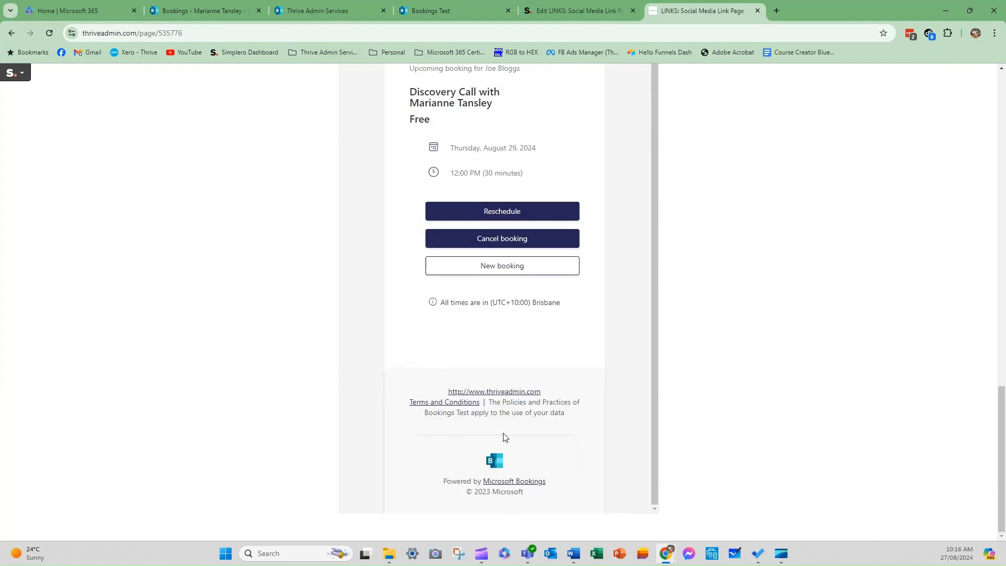
scroll(492, 315, "up", 1)
scroll(492, 294, "up", 5)
scroll(491, 304, "down", 1)
scroll(491, 304, "up", 1)
scroll(737, 340, "down", 3)
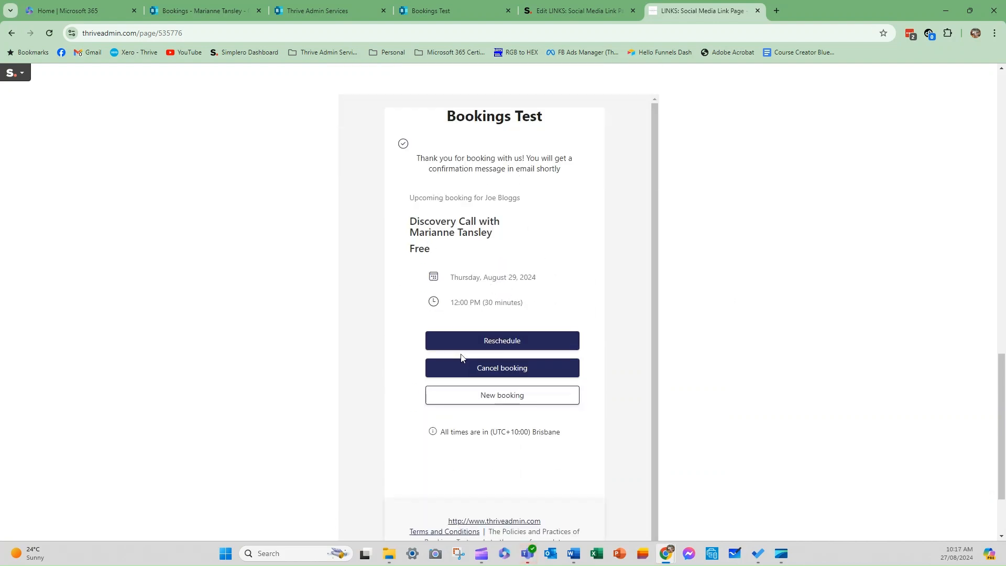
Start another booking, then go to the standalone Bookings Test booking page.
left_click(531, 401)
left_click(573, 553)
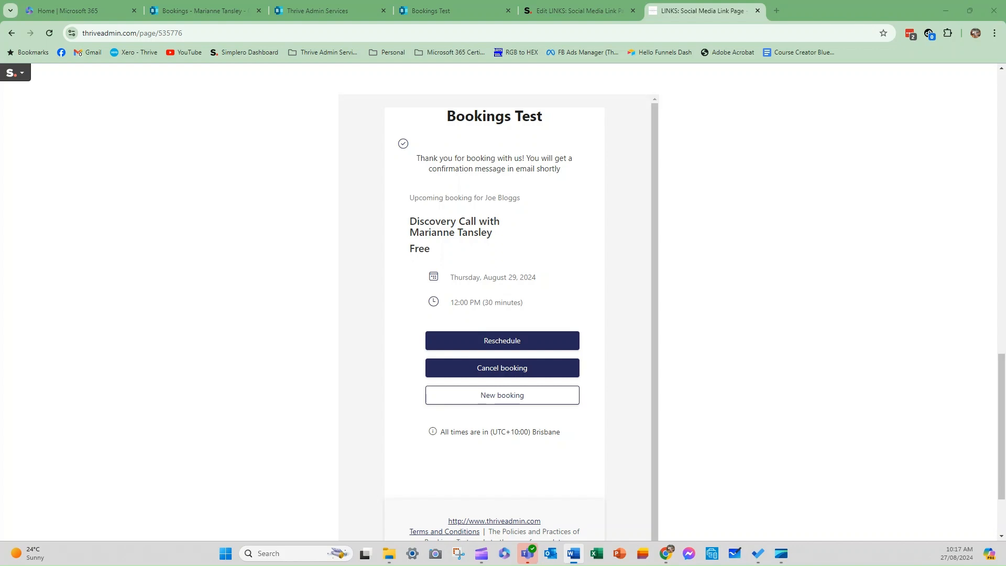
scroll(522, 264, "up", 6)
scroll(521, 262, "down", 5)
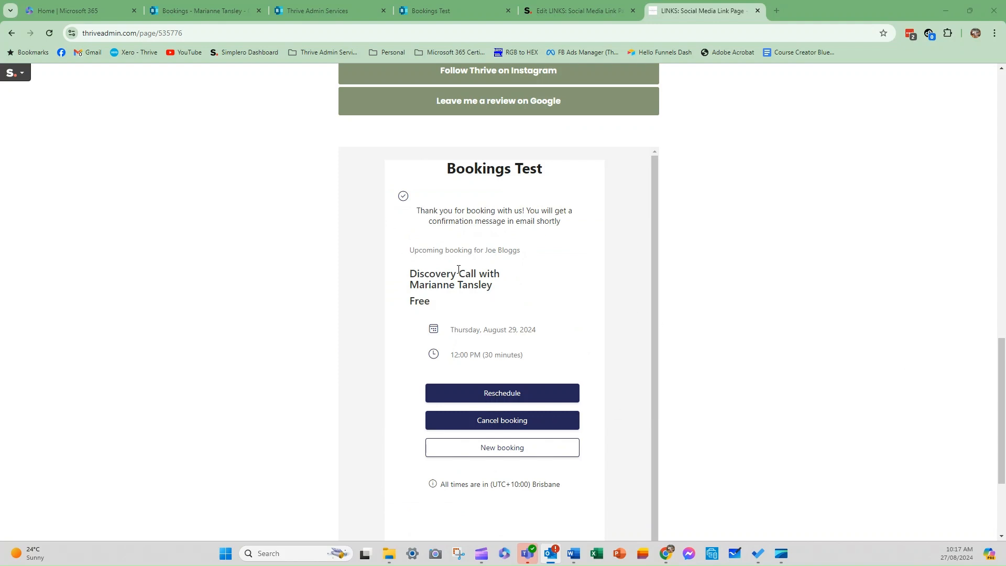
left_click(430, 11)
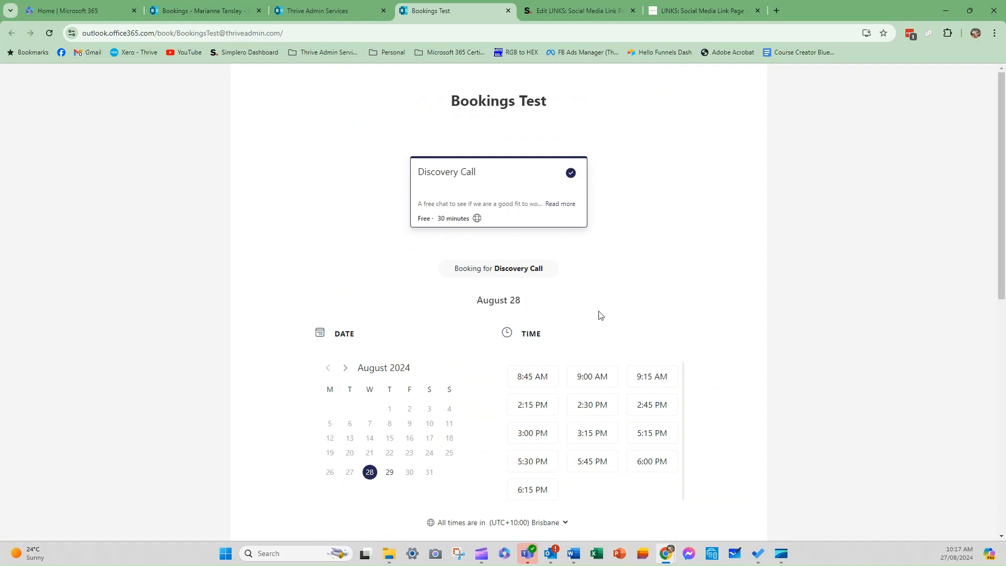
In Bookings admin, view the Discovery Call service and all booking pages, then return to the editor.
scroll(601, 314, "down", 4)
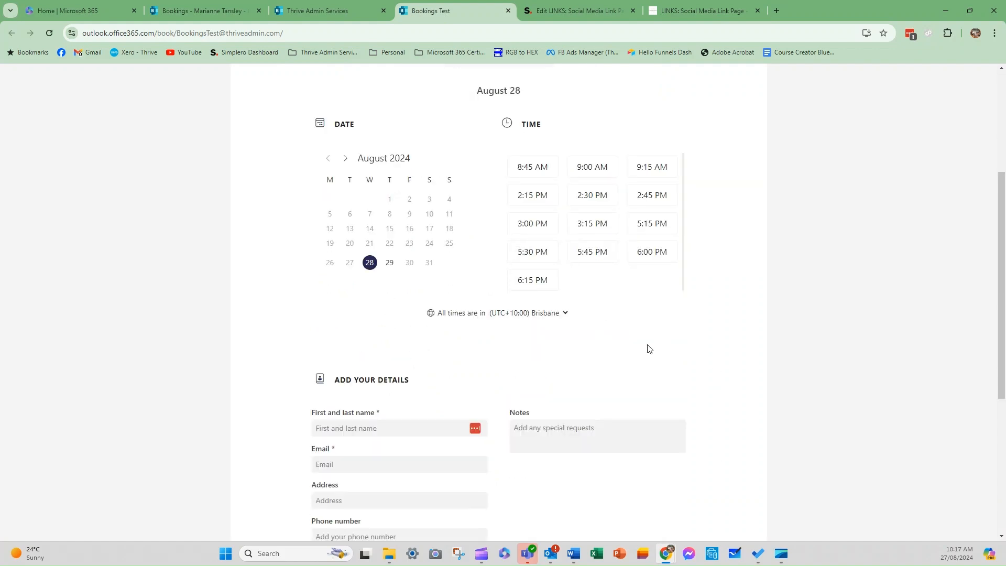
left_click(199, 10)
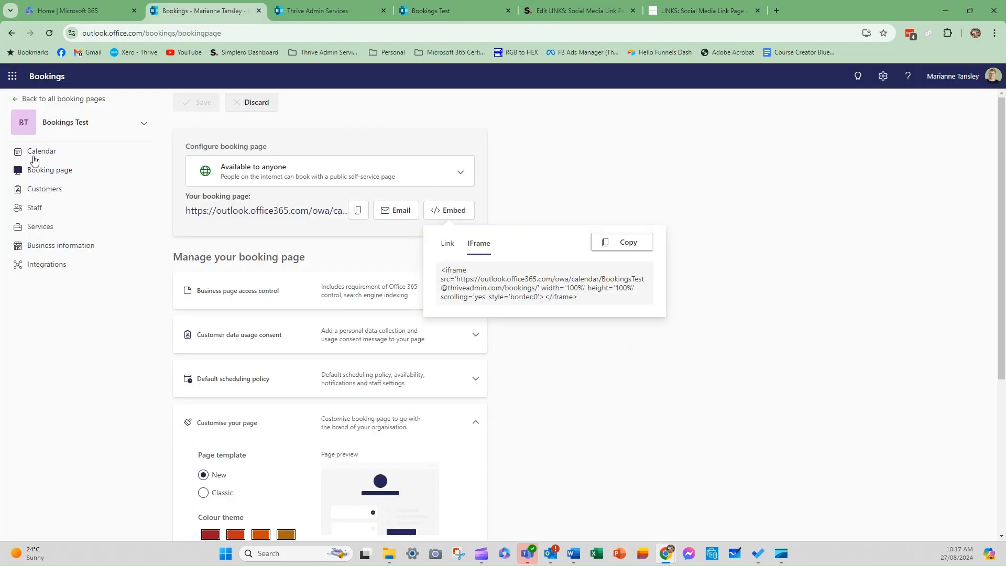
left_click(38, 227)
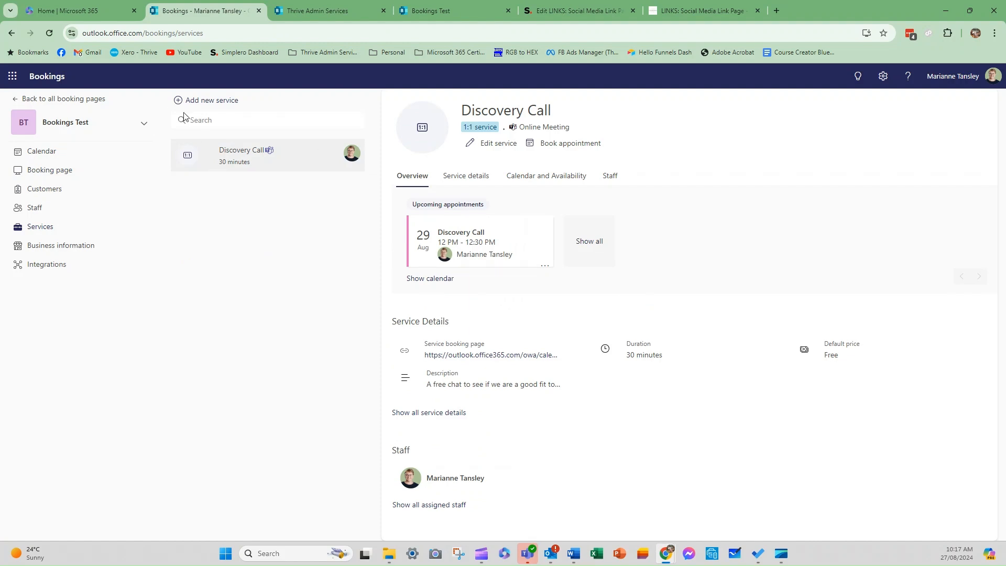
left_click(47, 100)
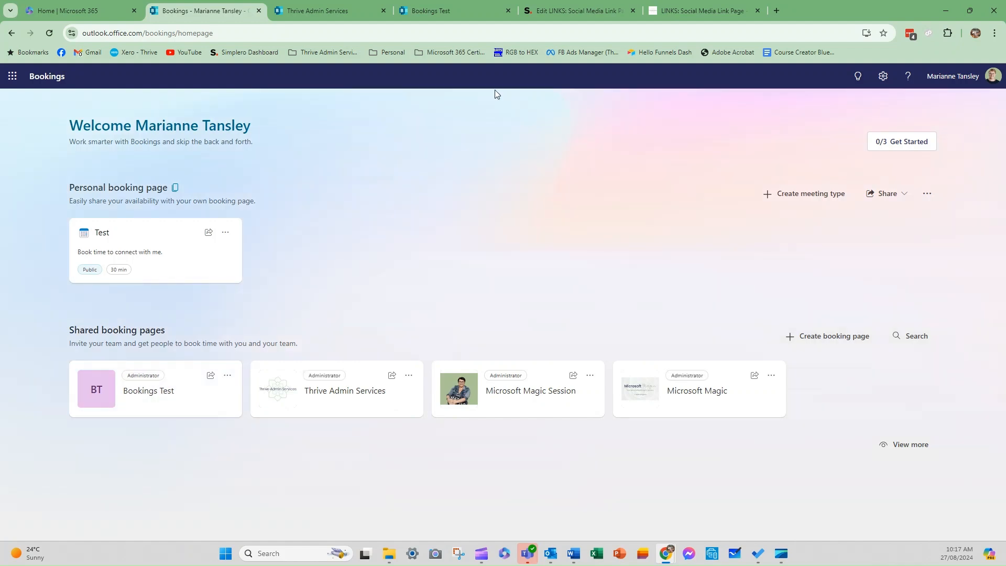
left_click(574, 11)
scroll(548, 375, "down", 5)
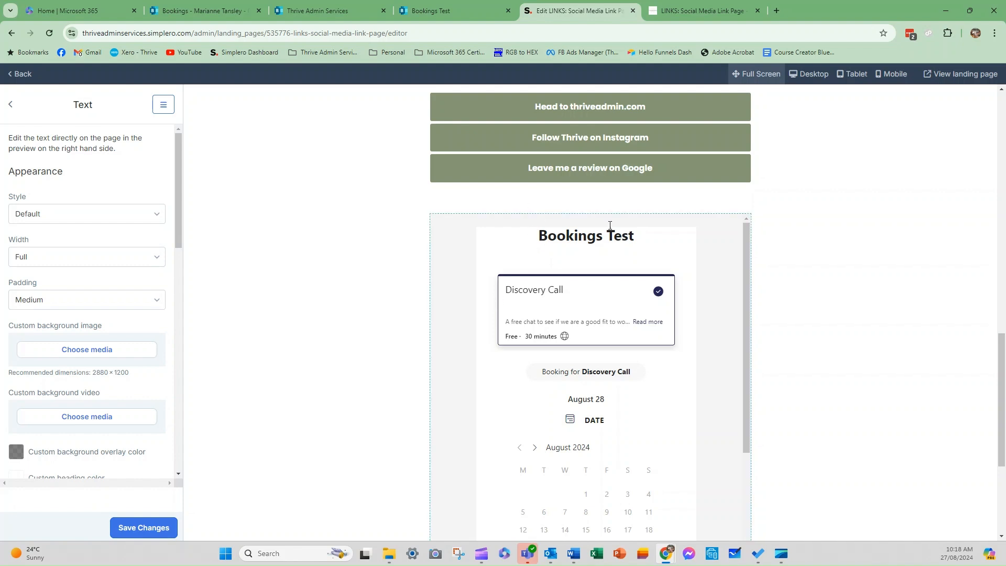
Scroll the editor's preview of the August 2024 Bookings Test calendar, then go to the Bookings homepage.
scroll(614, 267, "up", 7)
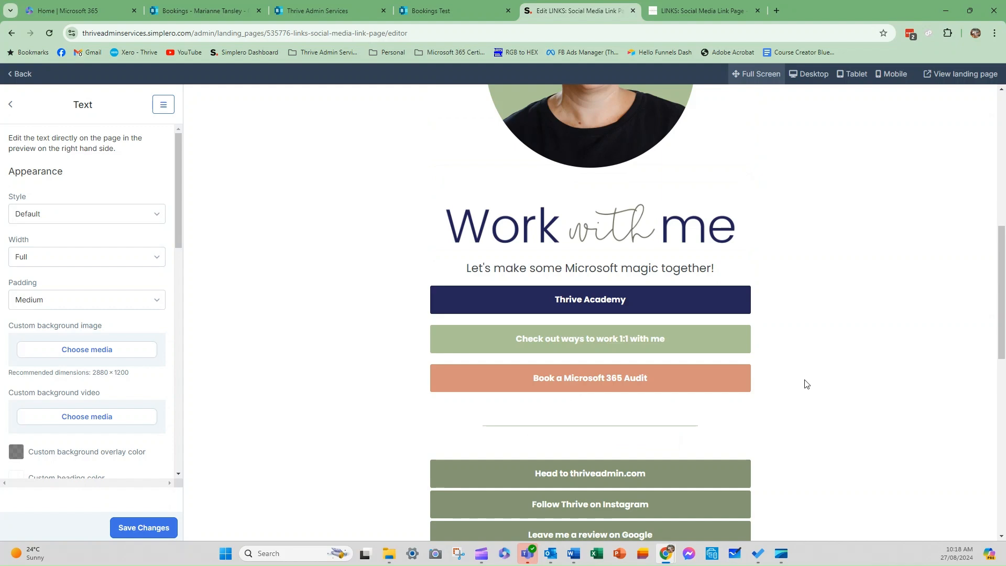
scroll(804, 384, "down", 10)
scroll(511, 252, "up", 2)
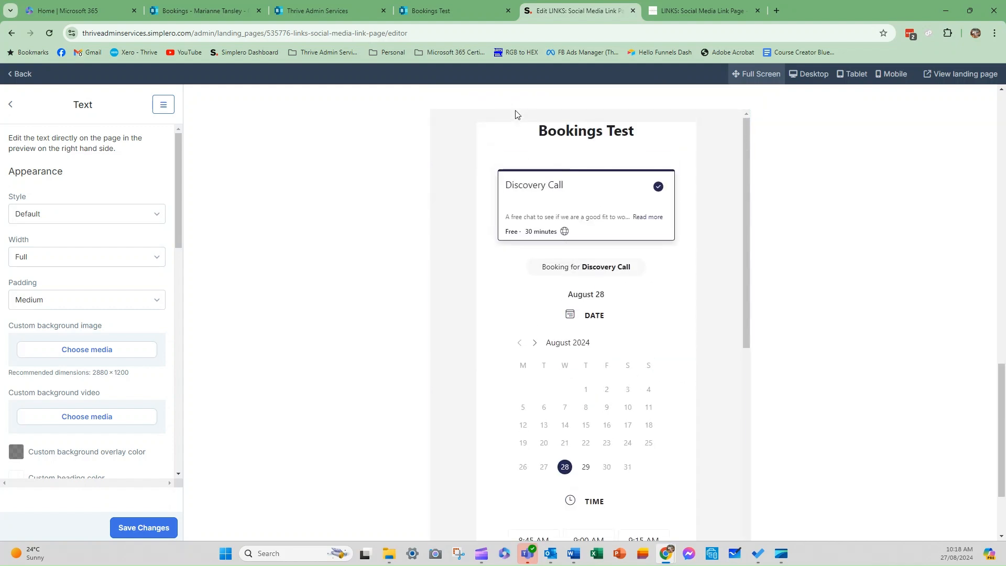
left_click(171, 16)
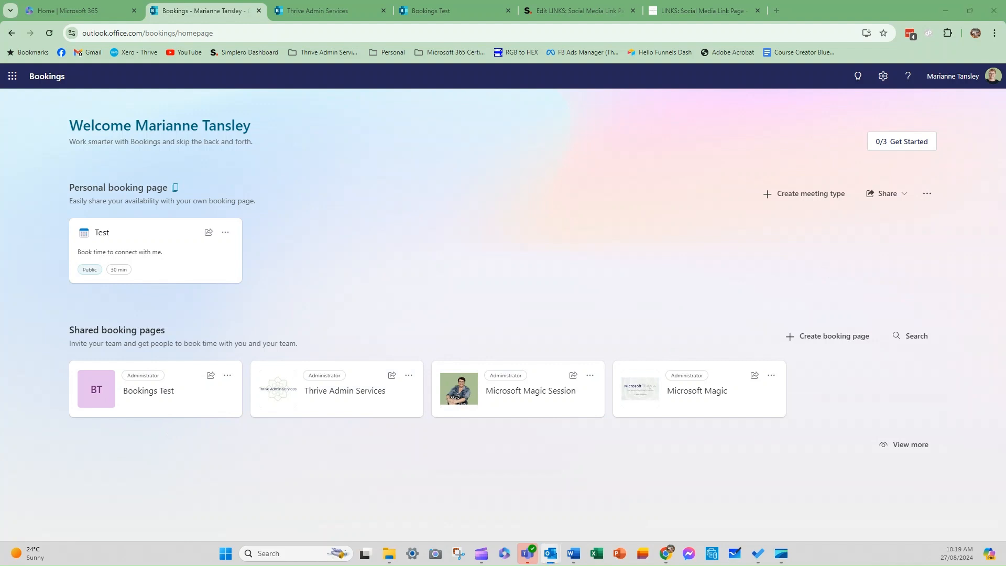
Read Outlook's new-booking email for the Thursday 29 August 12:00–12:30 pm Discovery Call, then view the calendar.
left_click_drag(1005, 89, 663, 65)
scroll(485, 290, "down", 5)
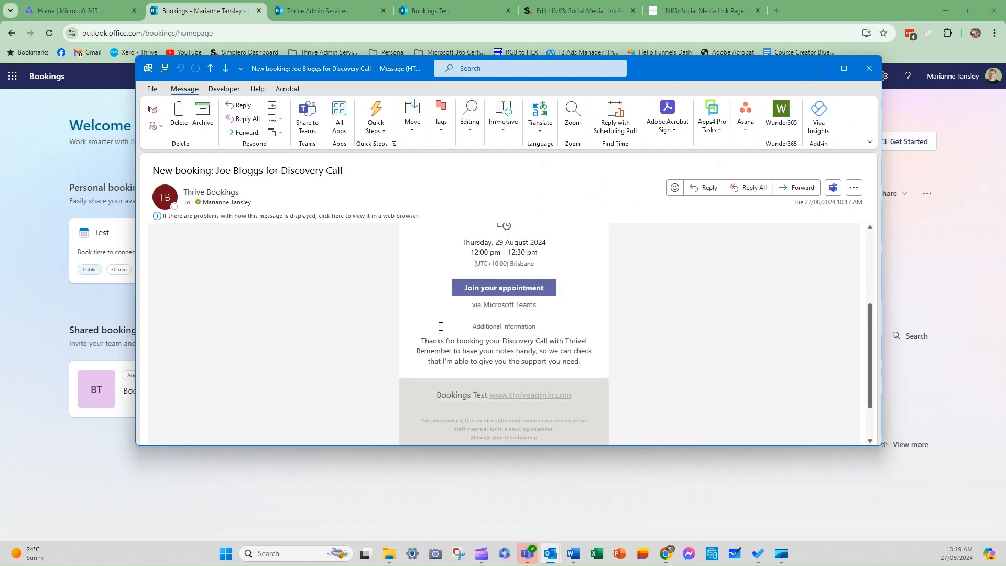
scroll(450, 341, "down", 3)
scroll(477, 372, "up", 1)
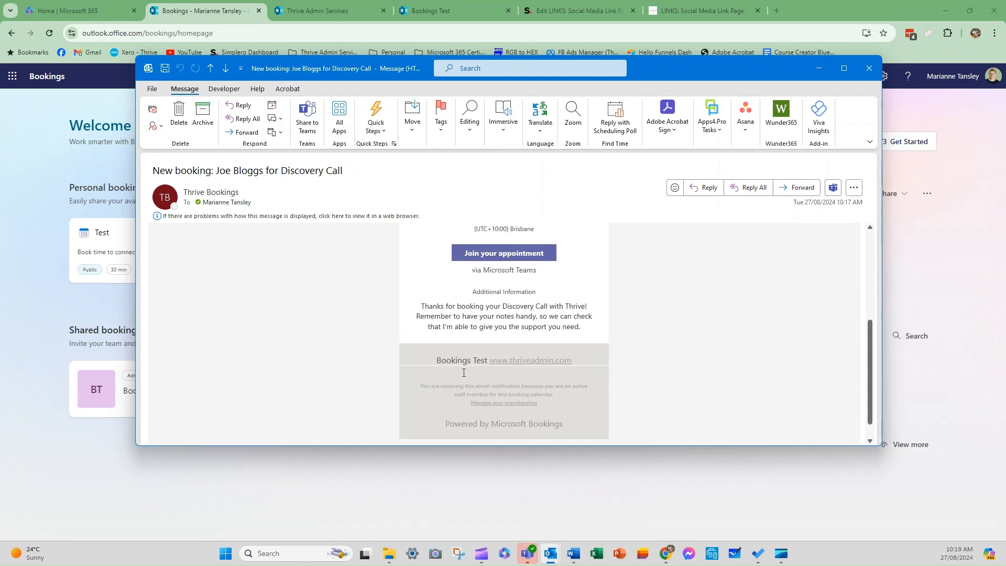
scroll(545, 362, "up", 6)
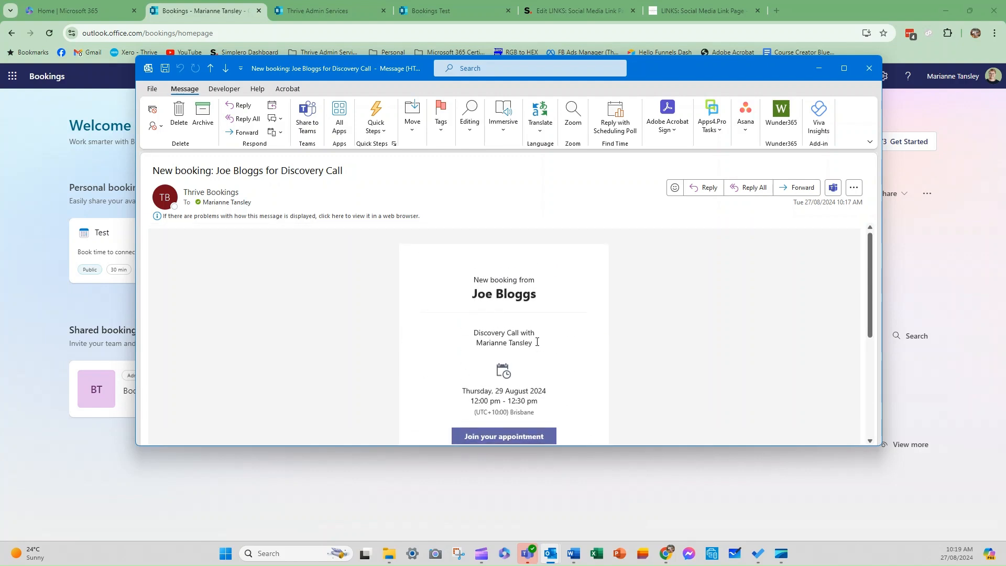
scroll(472, 334, "down", 3)
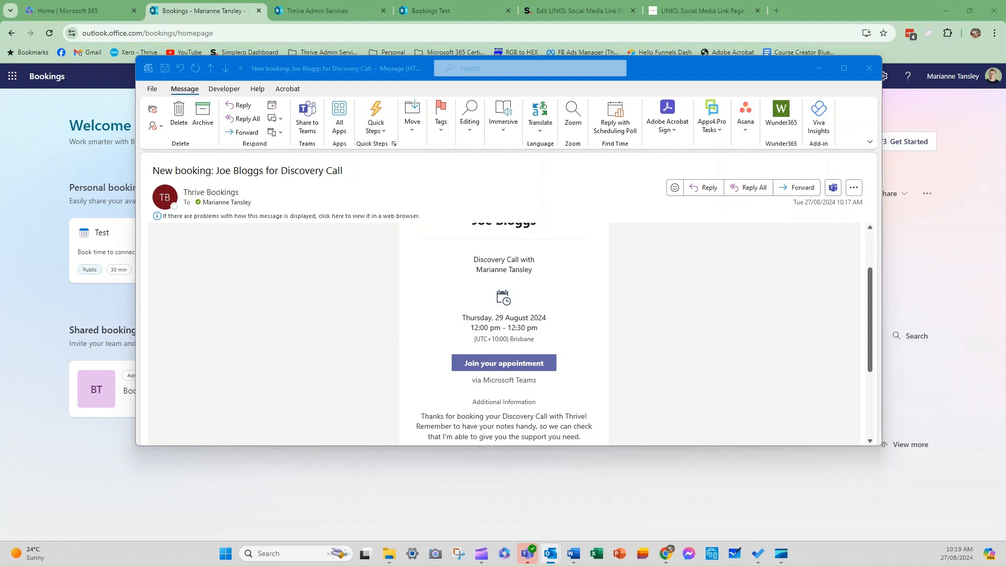
left_click_drag(624, 1, 430, 68)
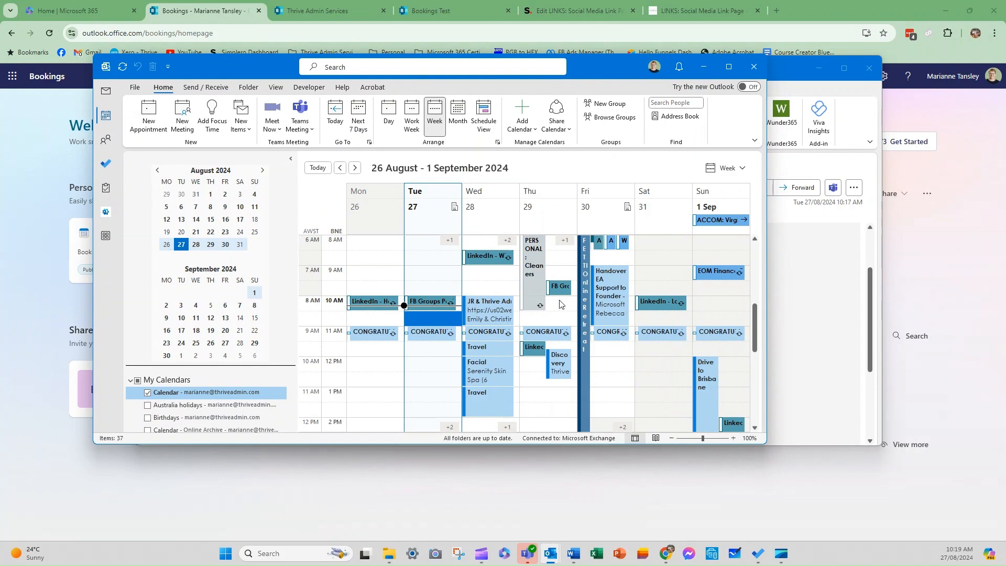
Maximise the Outlook calendar and open the Discovery Call appointment on Thursday 29 August.
scroll(564, 314, "down", 2)
mouse_move(587, 321)
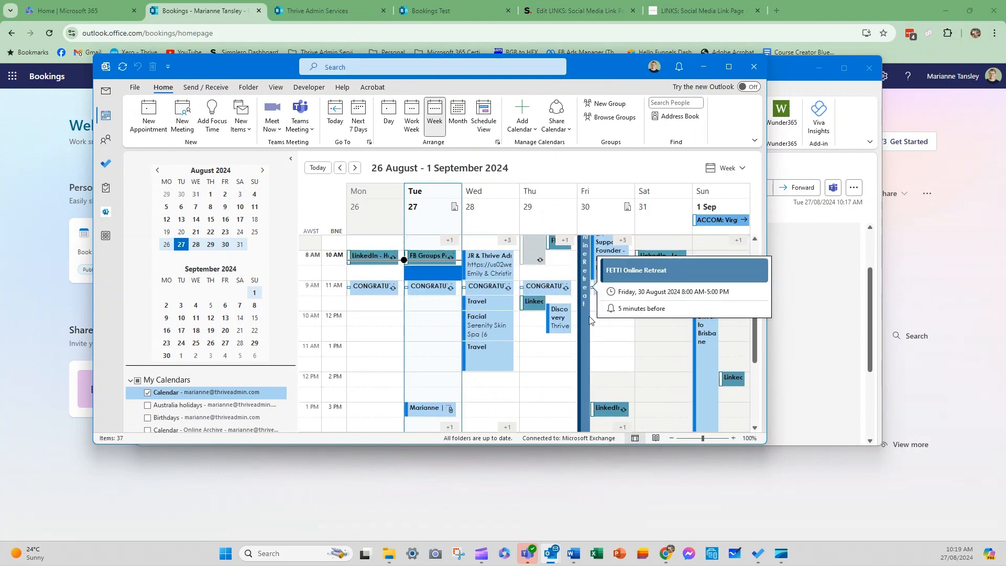
left_click(728, 67)
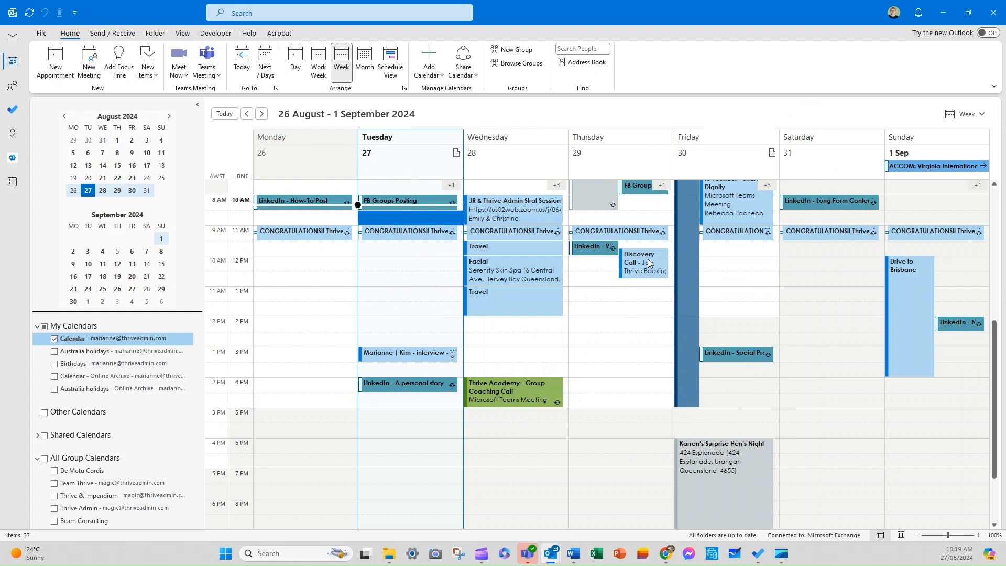
left_click(643, 268)
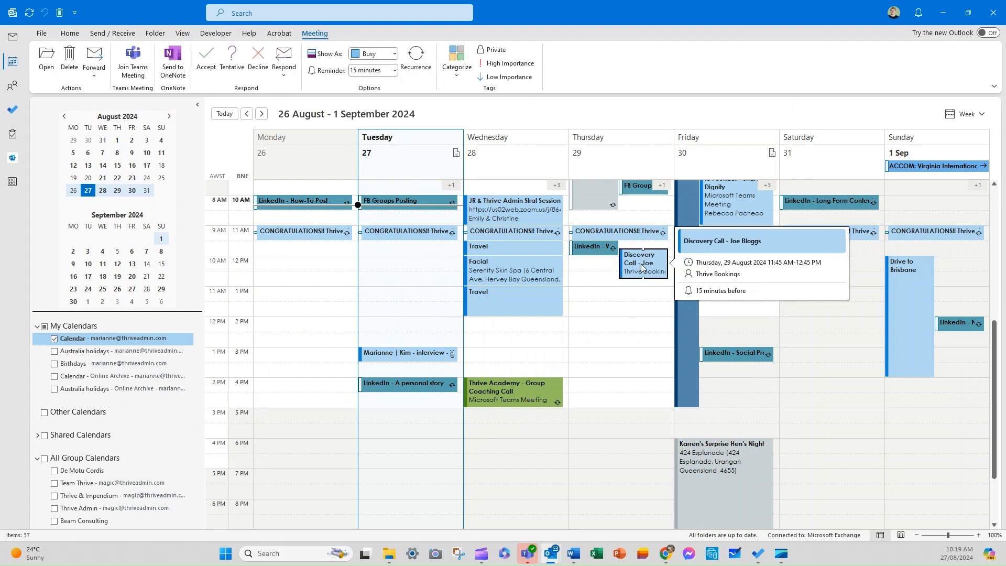
double_click(641, 265)
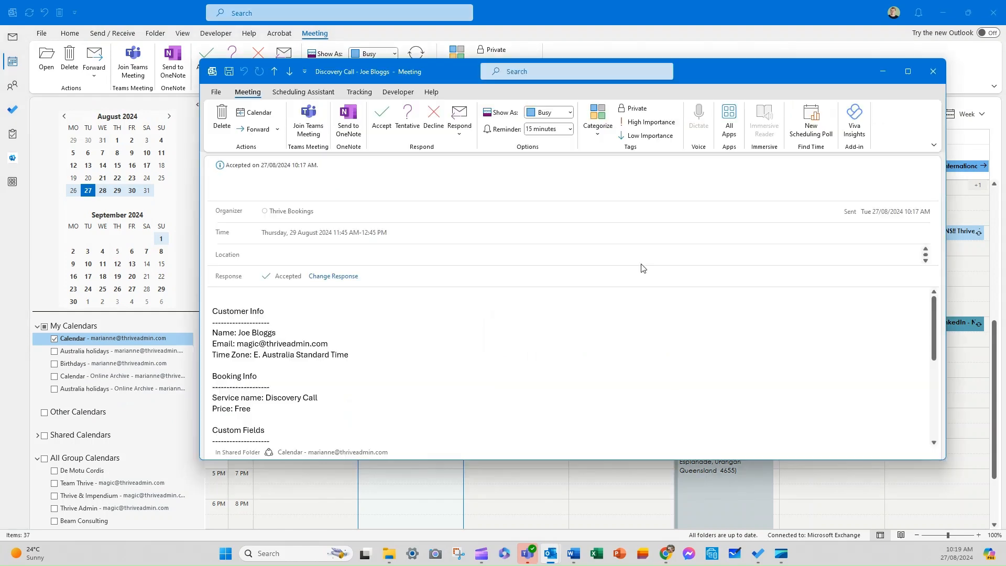
Scroll through the Discovery Call booking details and highlight the Internal Notes line.
scroll(244, 366, "down", 3)
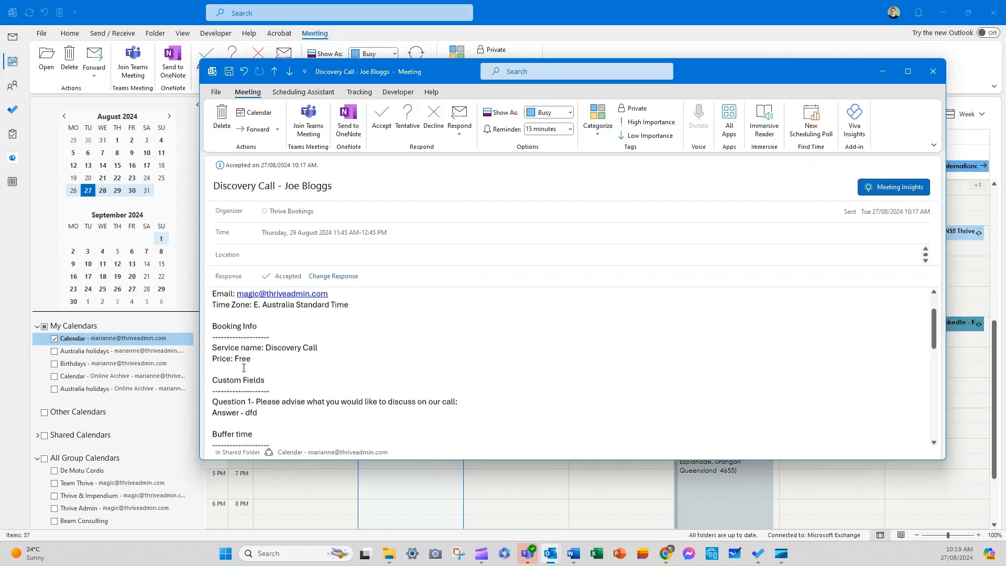
scroll(276, 367, "down", 2)
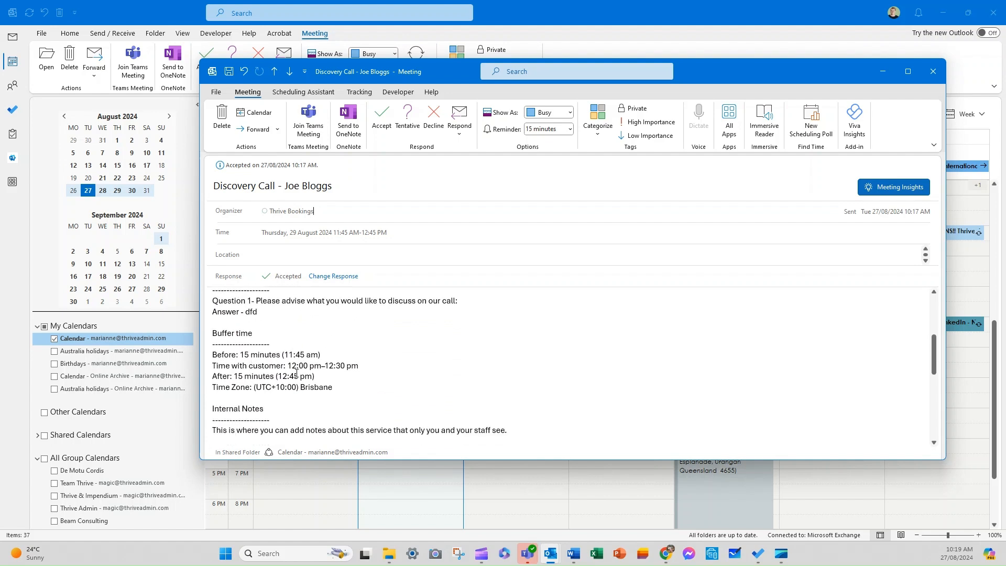
scroll(292, 392, "down", 3)
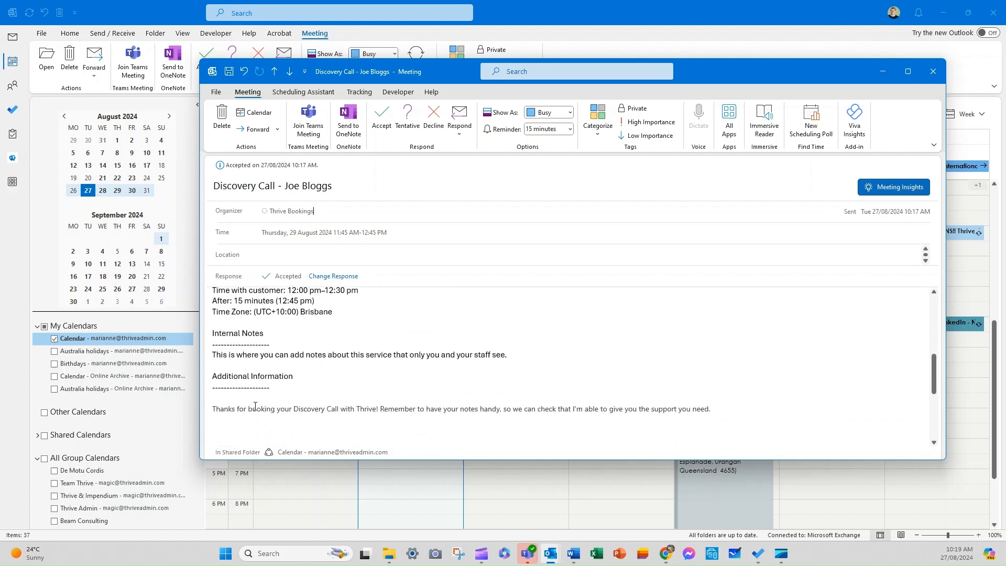
scroll(351, 418, "down", 3)
scroll(216, 378, "up", 4)
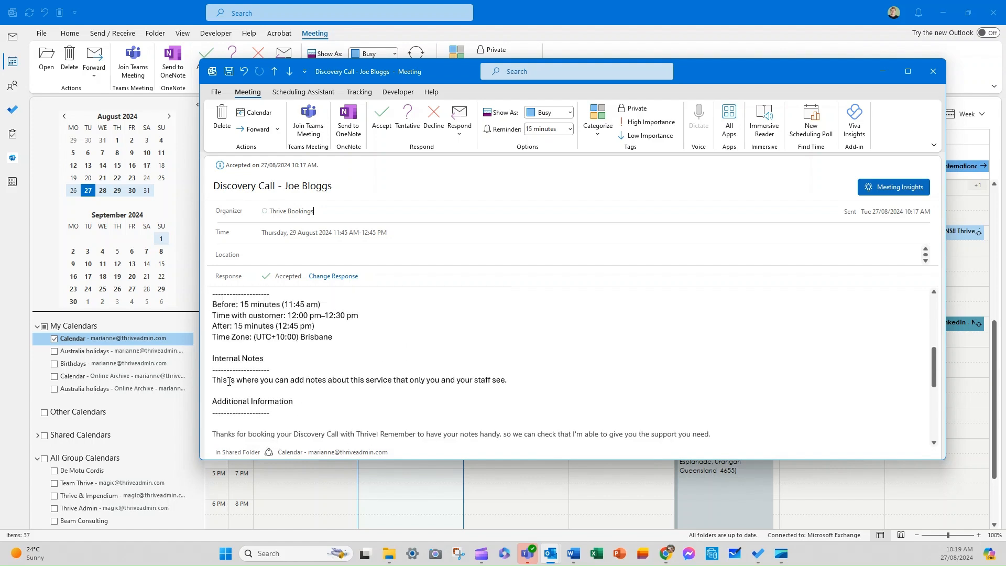
left_click_drag(233, 379, 428, 382)
left_click(285, 396)
Finish reviewing the booking details, close the appointment and switch to Mail.
scroll(272, 398, "down", 6)
scroll(258, 402, "up", 5)
left_click_drag(213, 379, 514, 381)
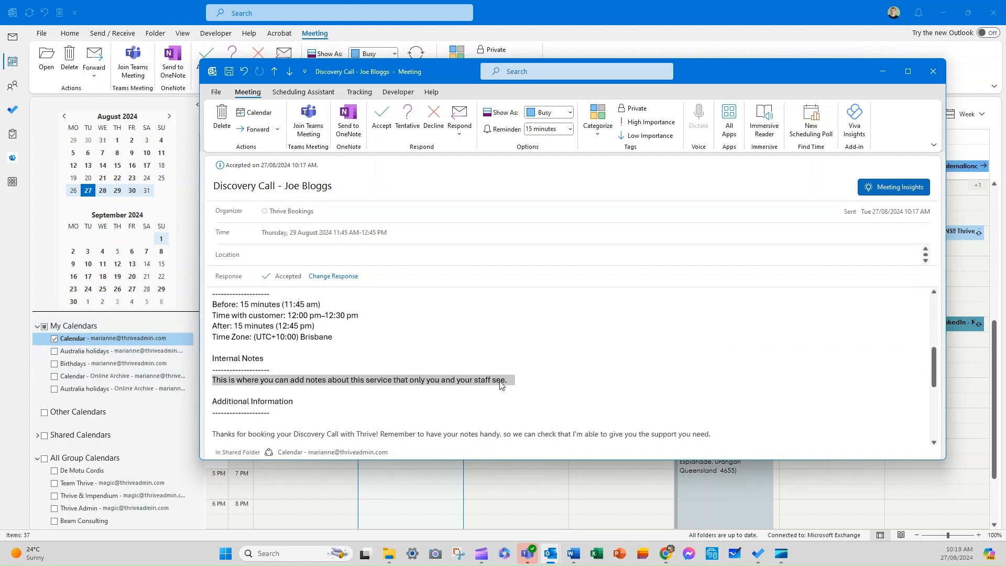
scroll(330, 407, "down", 2)
scroll(329, 407, "down", 2)
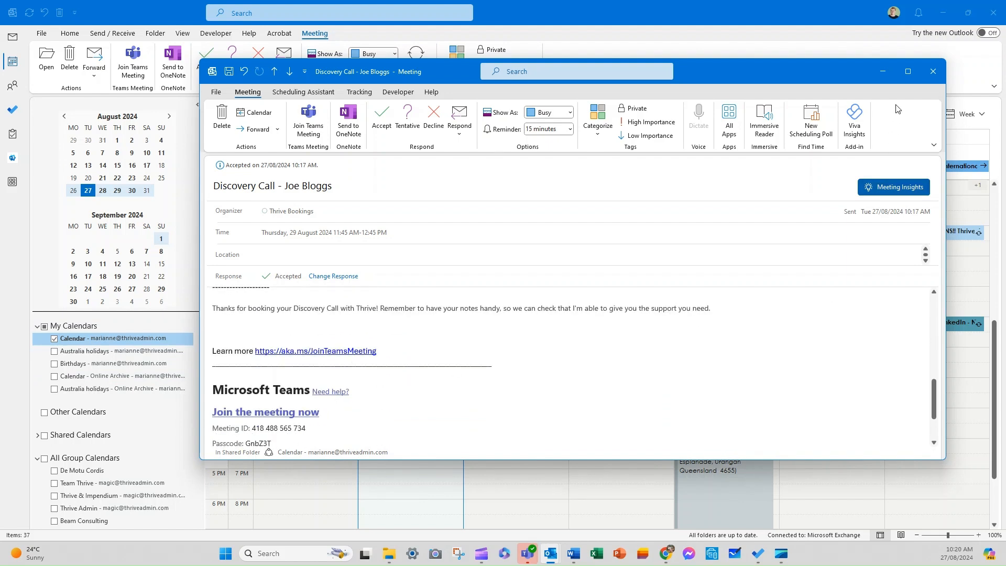
left_click(934, 70)
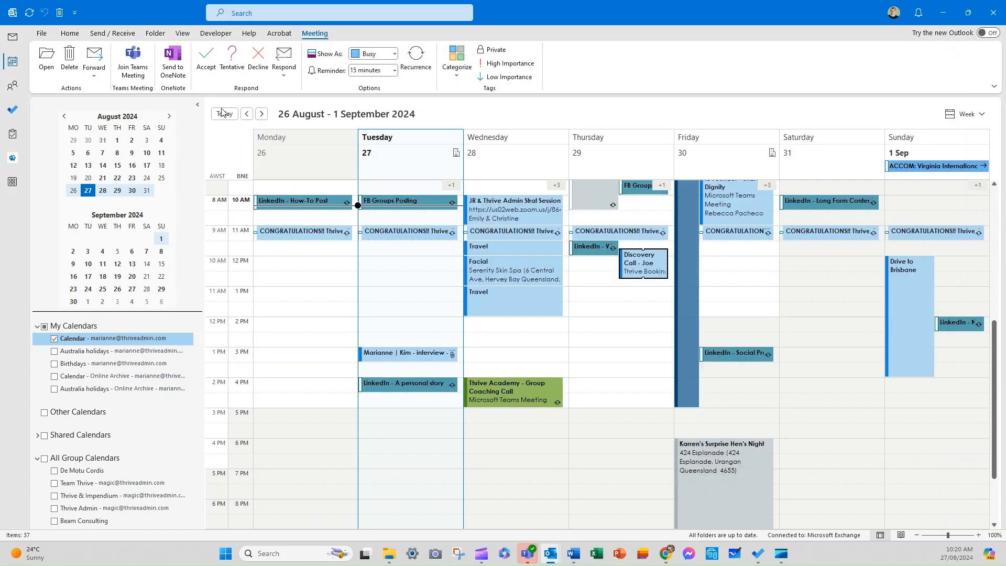
left_click(14, 36)
Open the Confirmed: Discovery Call email in the other account's inbox, dismissing the error.
left_click(15, 82)
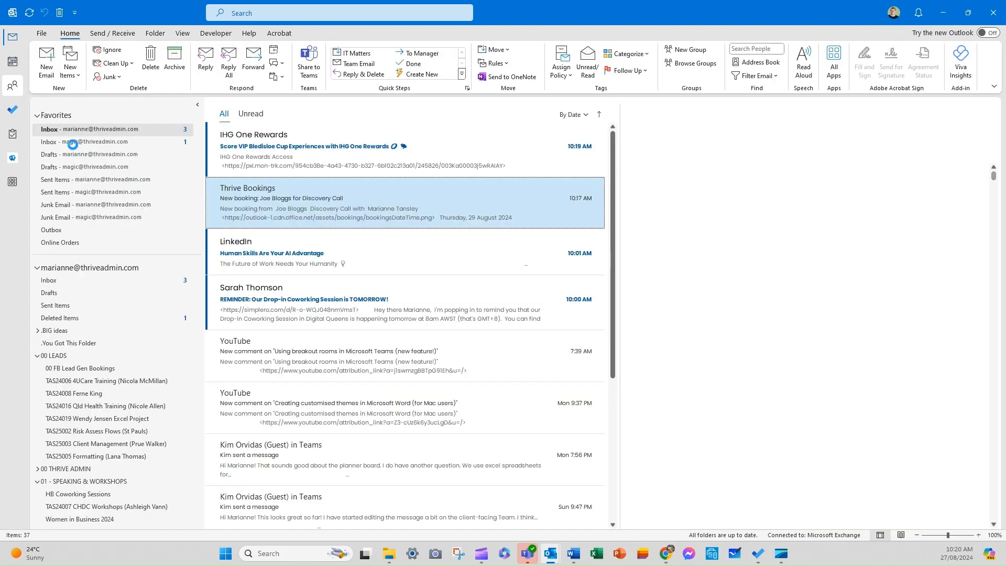
left_click(76, 143)
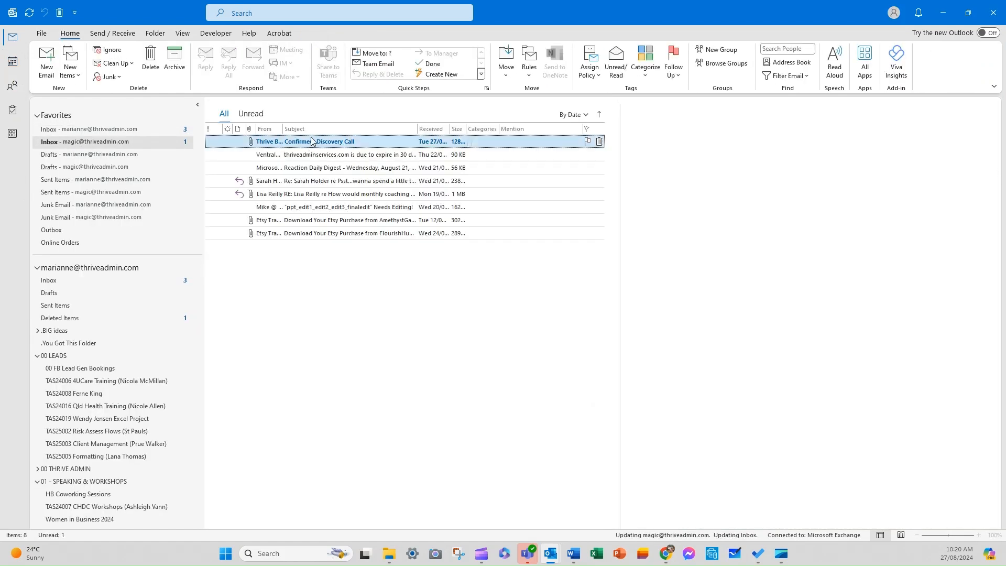
double_click(313, 141)
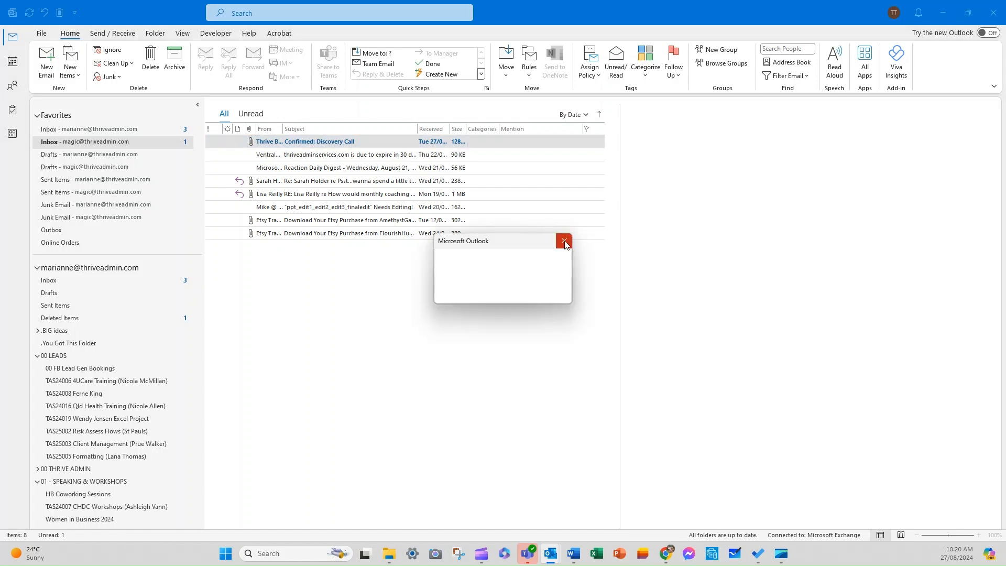
double_click(342, 145)
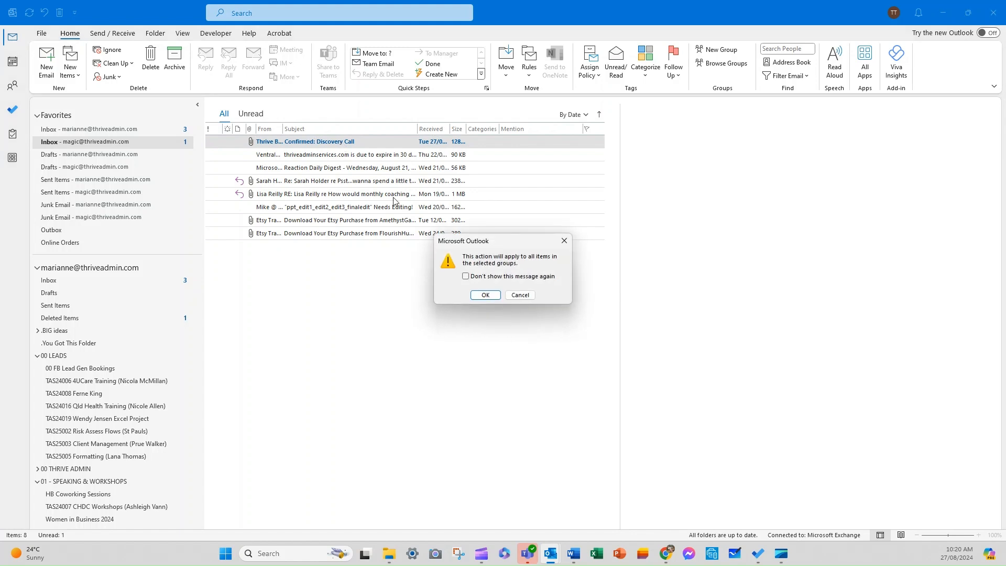
key("Return")
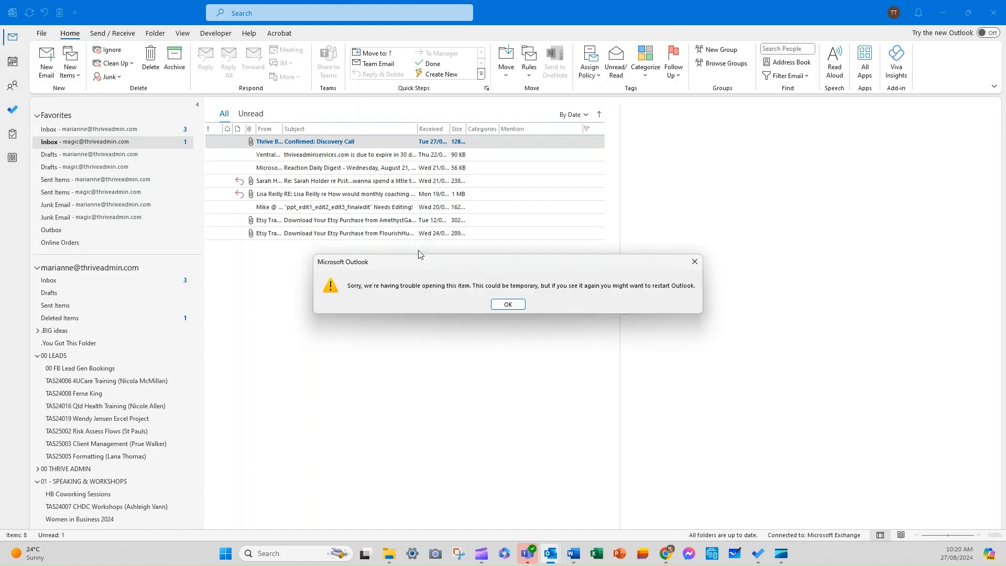
left_click(510, 307)
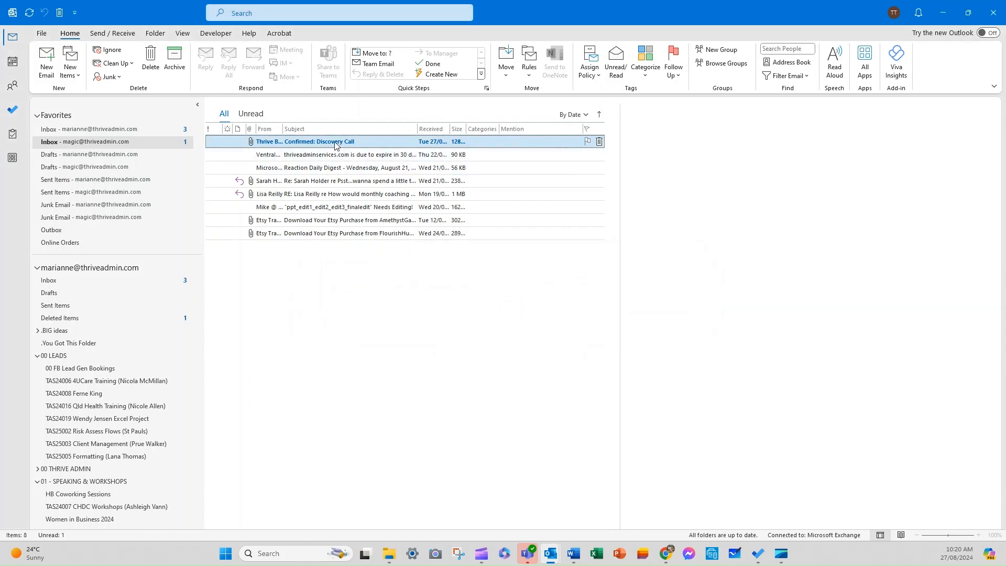
left_click(136, 127)
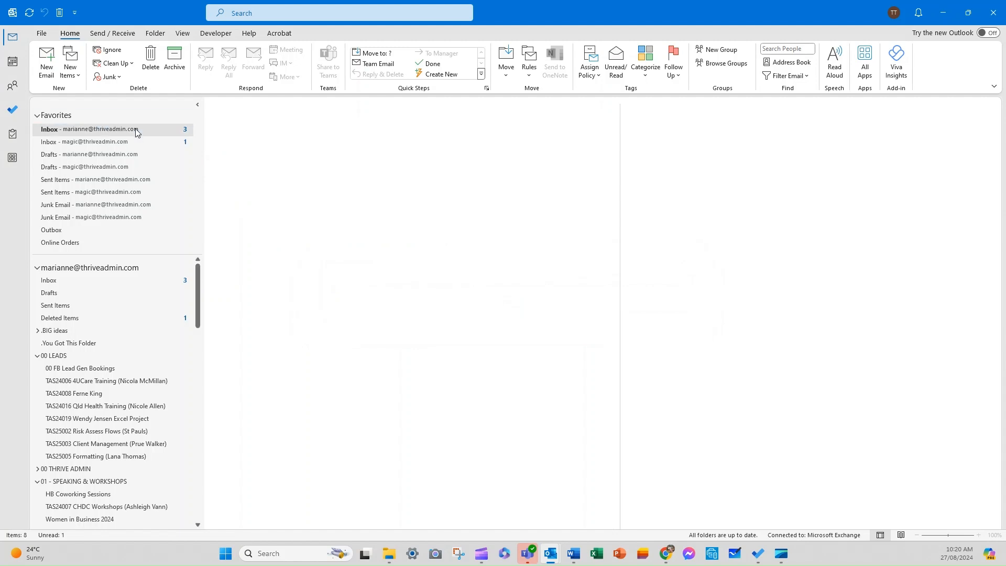
left_click(136, 141)
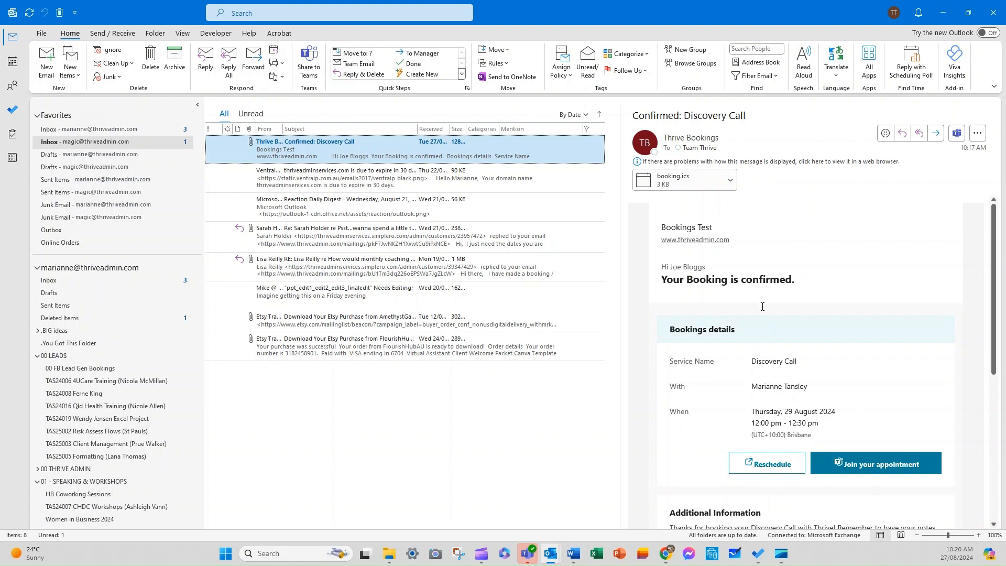
Check the booking.ics attachment's options on the confirmation email, then return to the calendar.
scroll(762, 307, "down", 2)
scroll(860, 423, "down", 5)
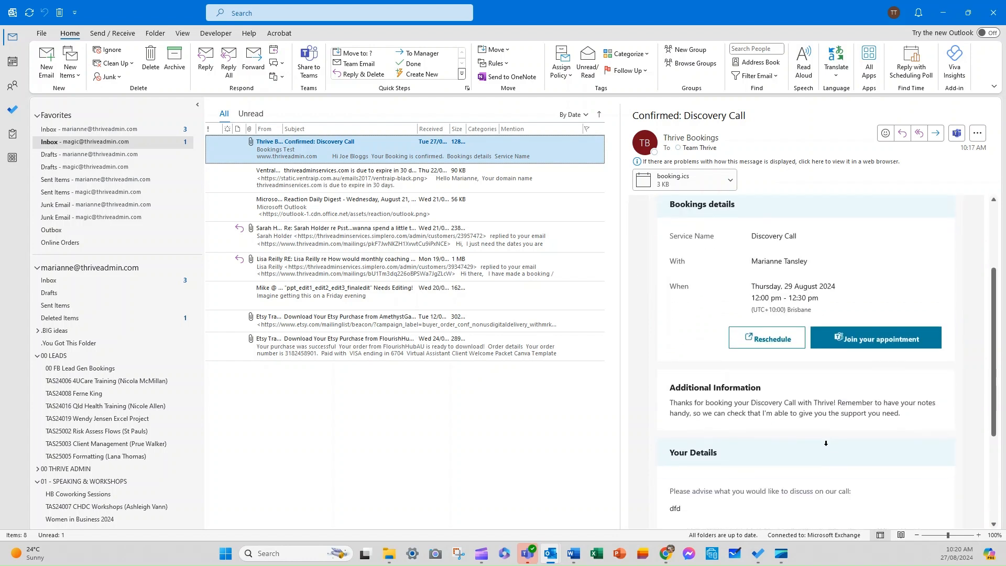
scroll(802, 413, "up", 6)
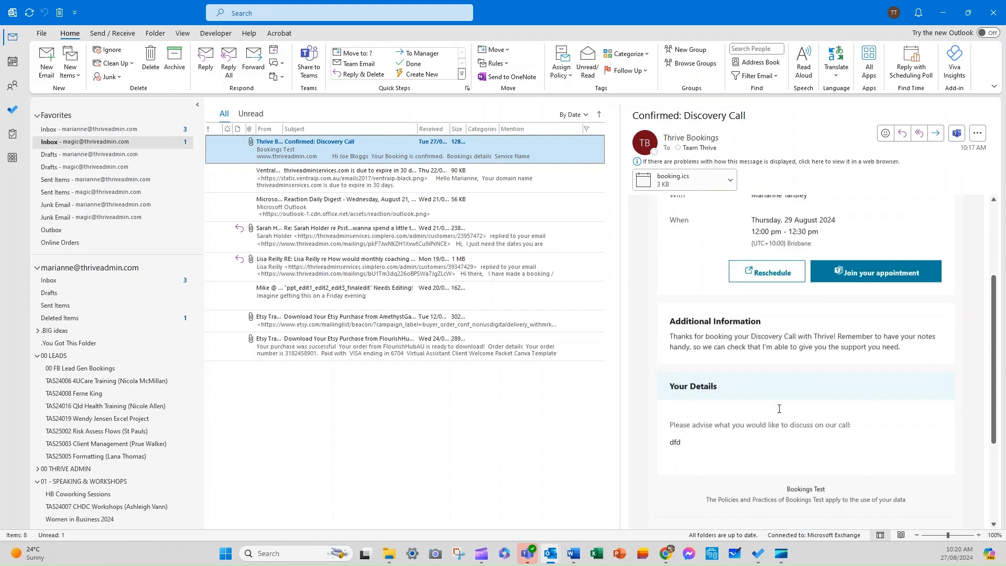
left_click(730, 183)
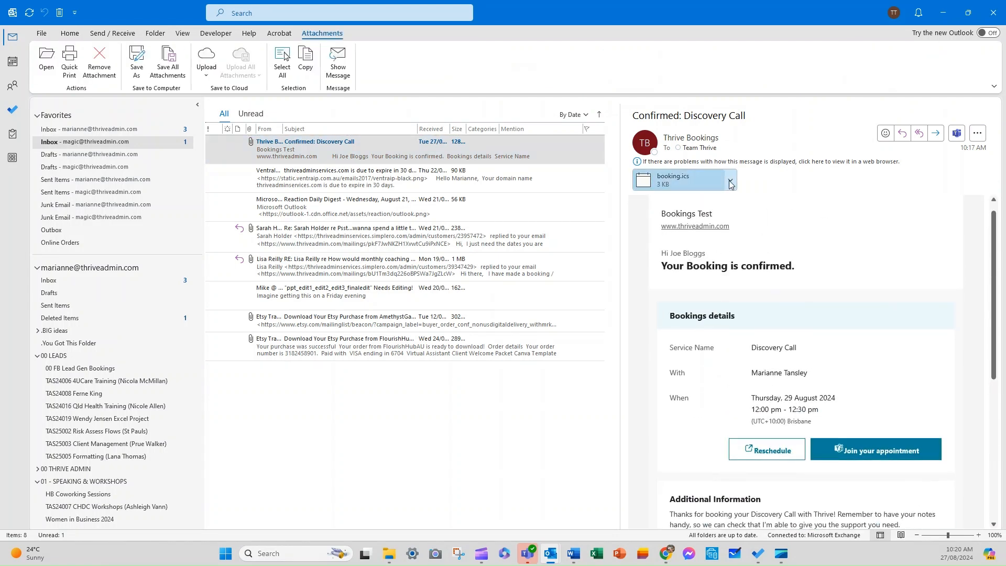
left_click(730, 183)
left_click(730, 183)
left_click(730, 183)
left_click(13, 62)
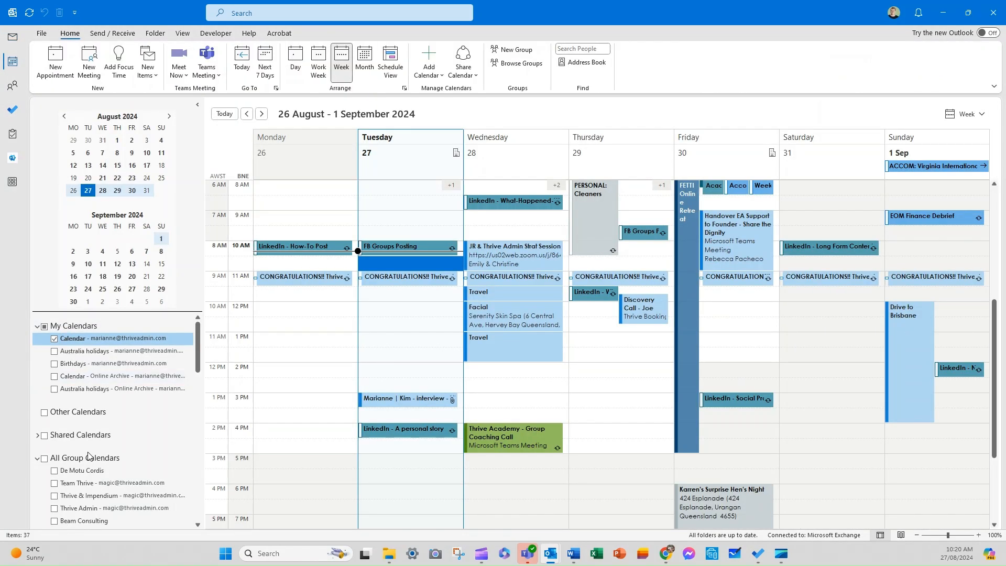
Collapse the group calendars list and select Thursday's Discovery Call booking.
scroll(89, 458, "down", 2)
scroll(89, 458, "down", 10)
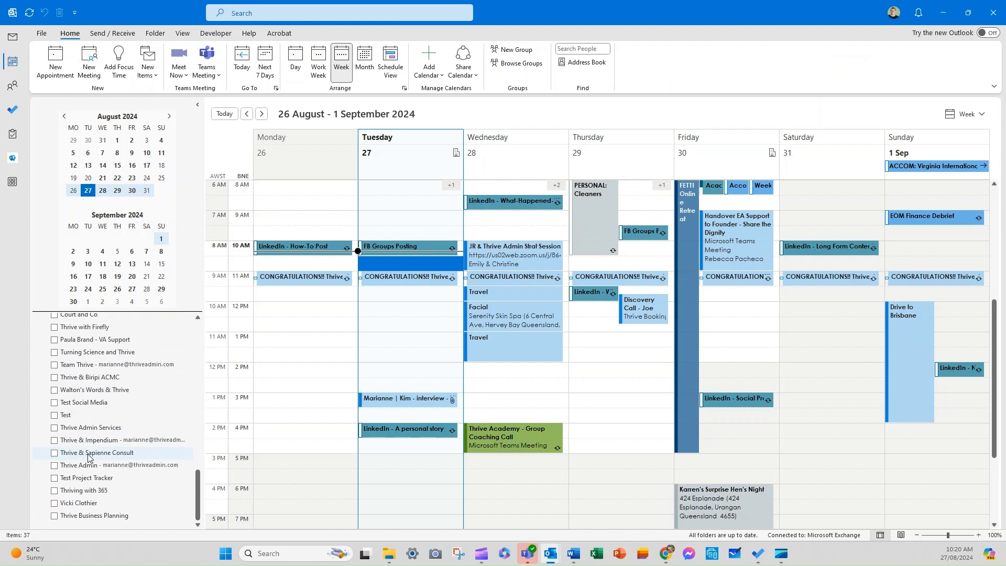
scroll(60, 423, "up", 12)
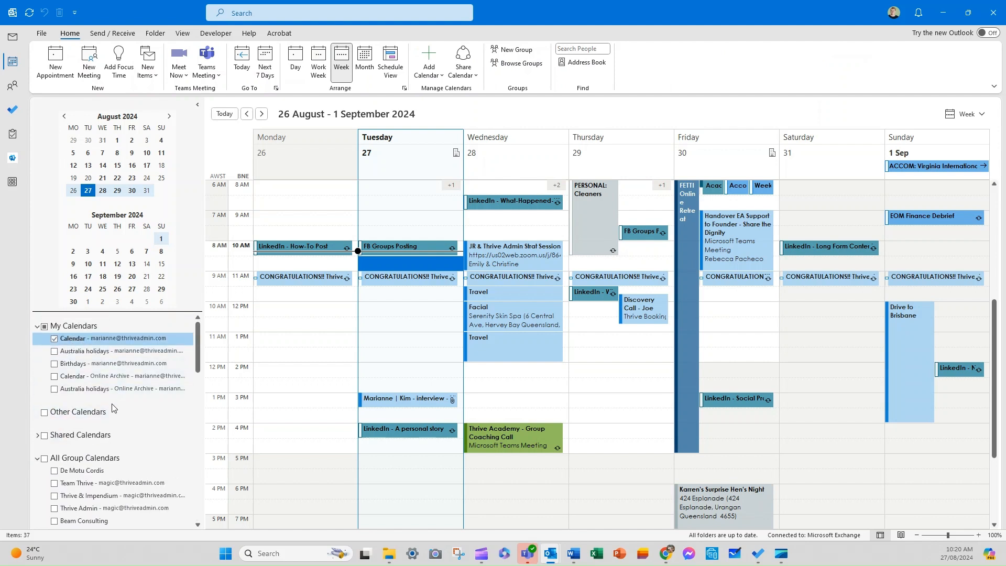
left_click(38, 460)
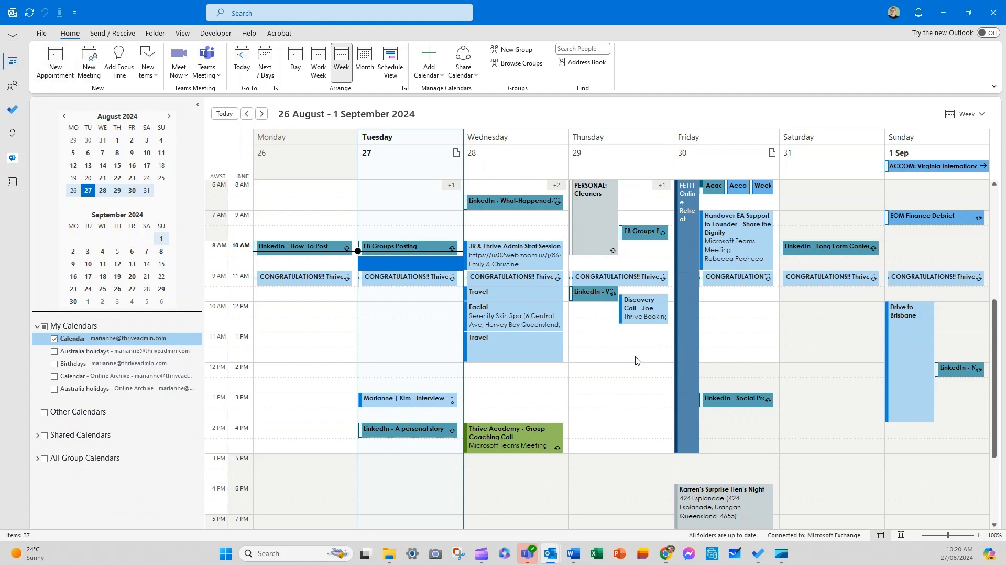
left_click(647, 312)
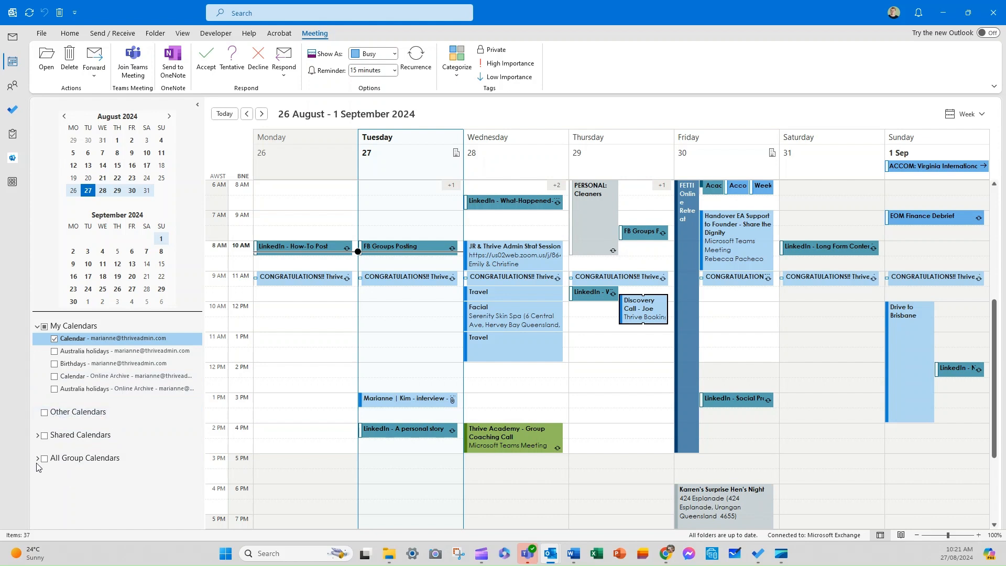
Show the shared team calendar beside your own and open its Discovery Call booking.
left_click(37, 436)
left_click(54, 448)
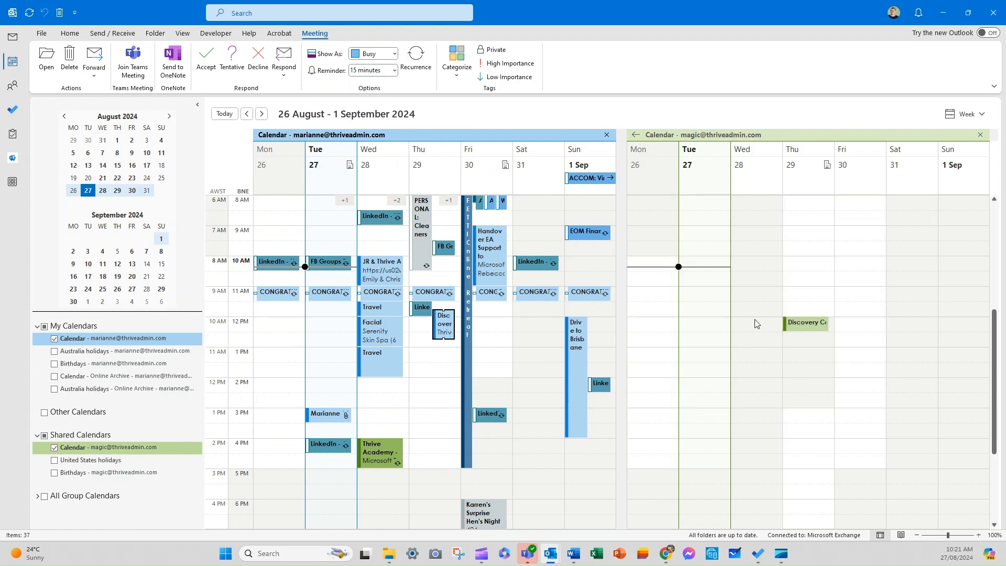
left_click(806, 325)
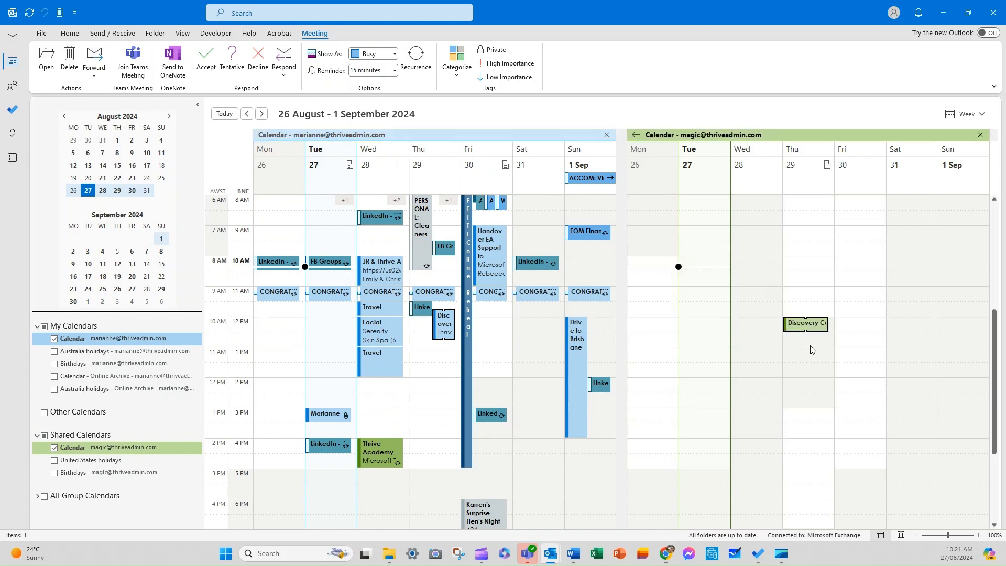
mouse_move(444, 337)
double_click(806, 325)
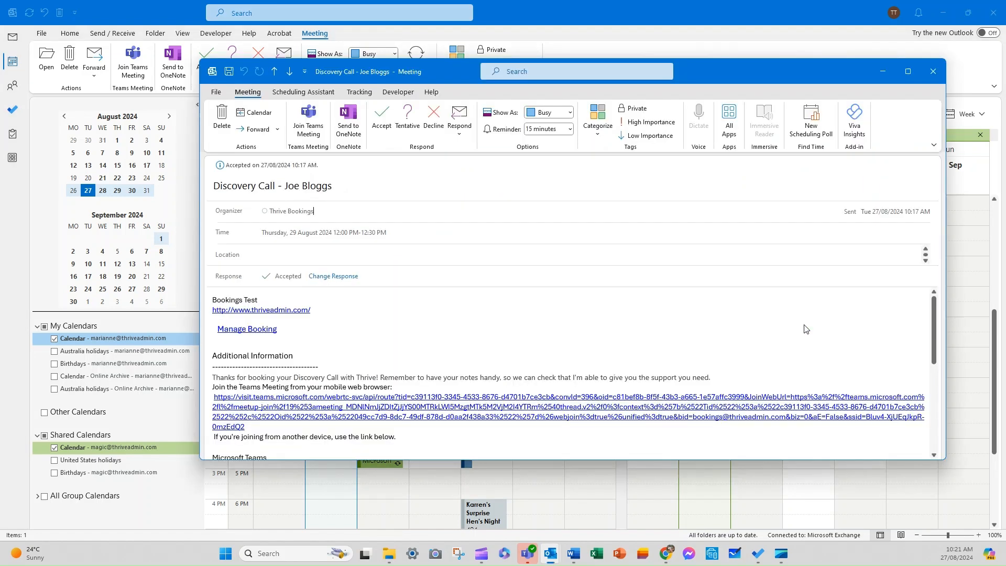
Read through the Discovery Call meeting details, close them and minimise Outlook.
scroll(453, 296, "down", 5)
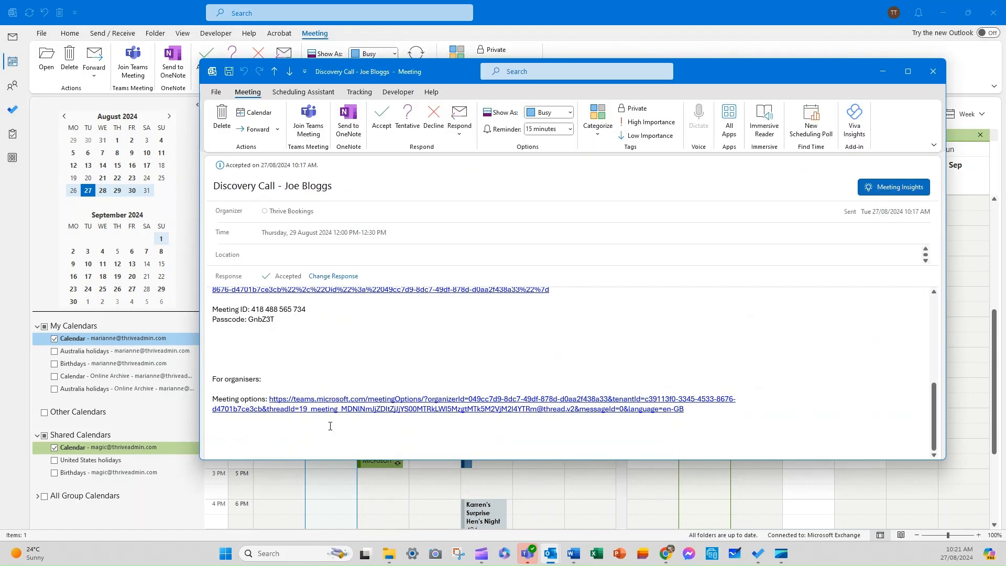
scroll(332, 415, "up", 3)
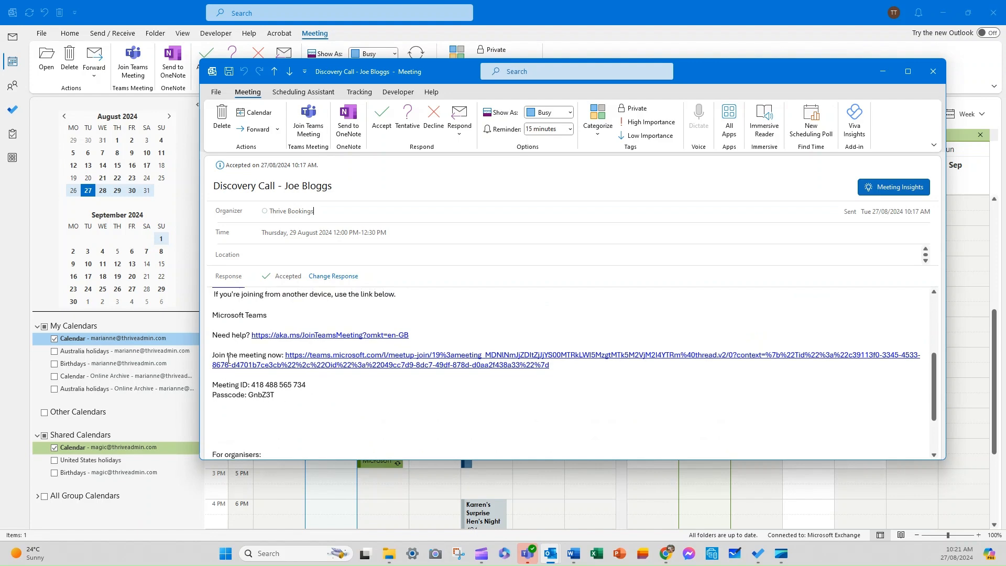
scroll(225, 370, "up", 5)
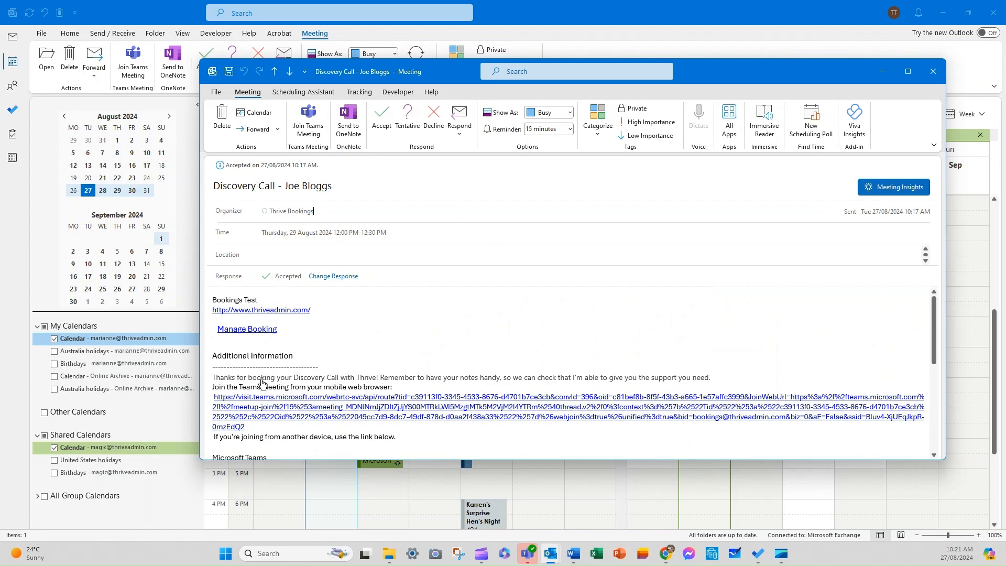
scroll(257, 377, "down", 3)
scroll(247, 375, "down", 3)
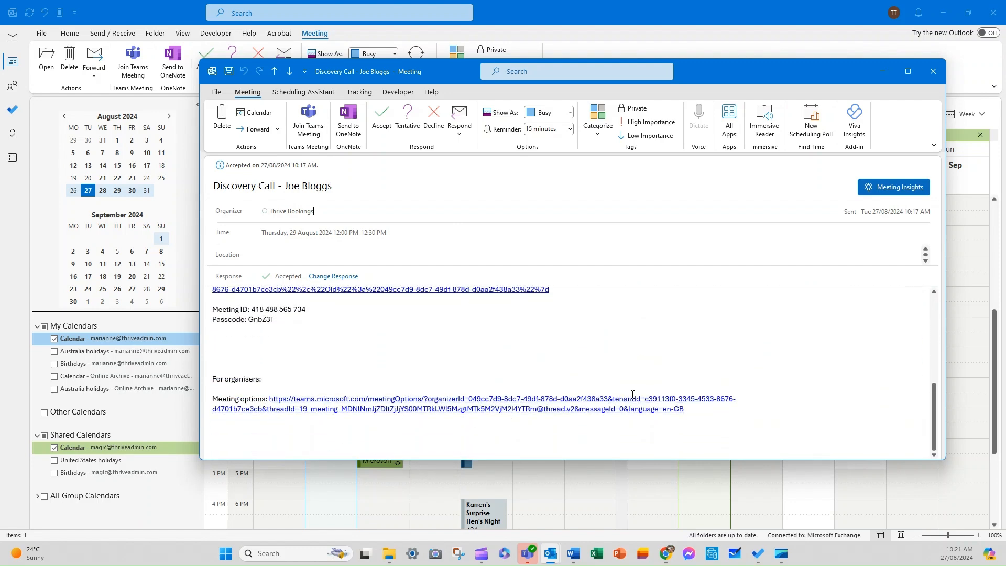
left_click(933, 71)
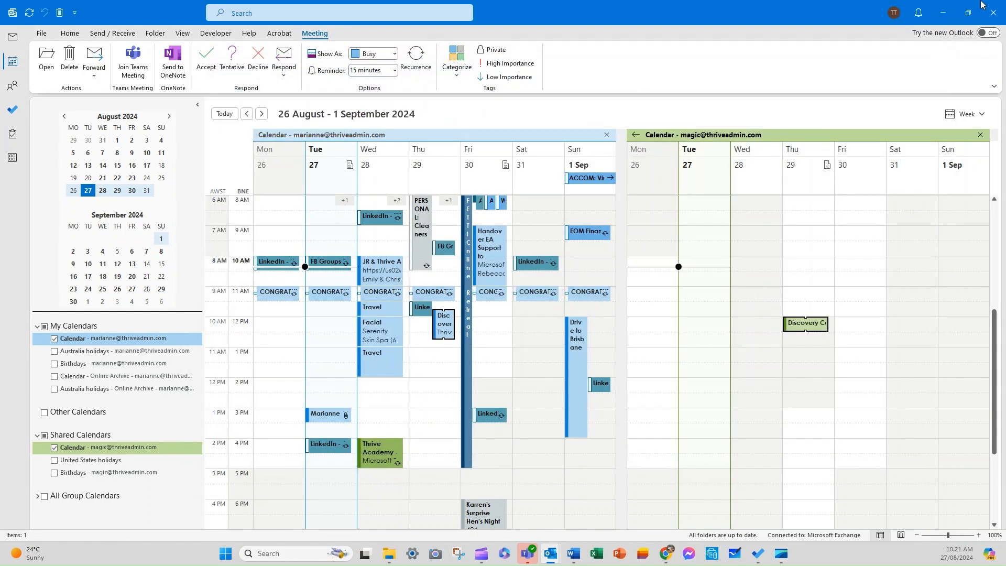
left_click(941, 14)
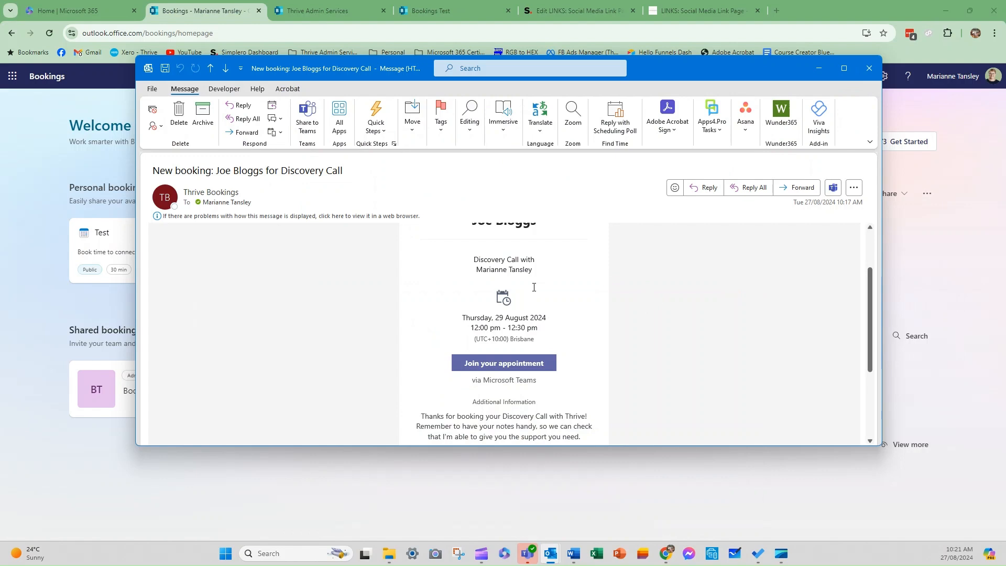
Check the booking confirmation on the live LINKS page, start a new booking, and return to the editor.
left_click(820, 69)
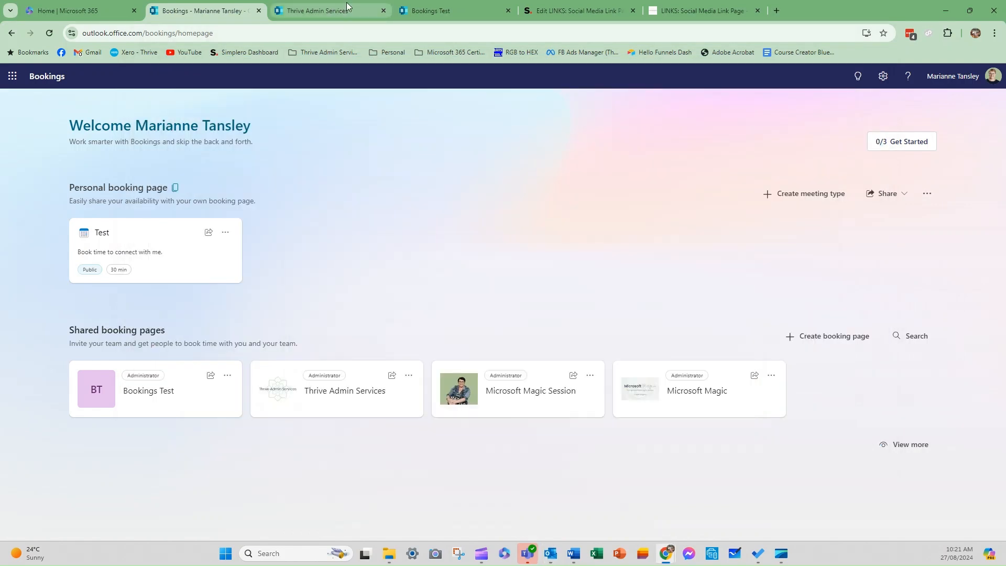
left_click(438, 11)
left_click(680, 11)
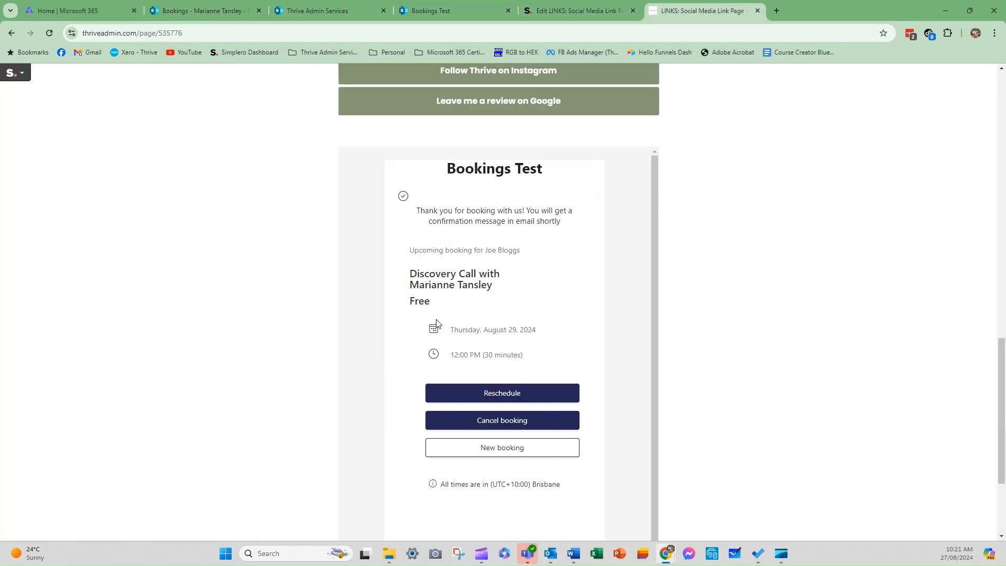
scroll(537, 280, "up", 5)
scroll(543, 344, "down", 4)
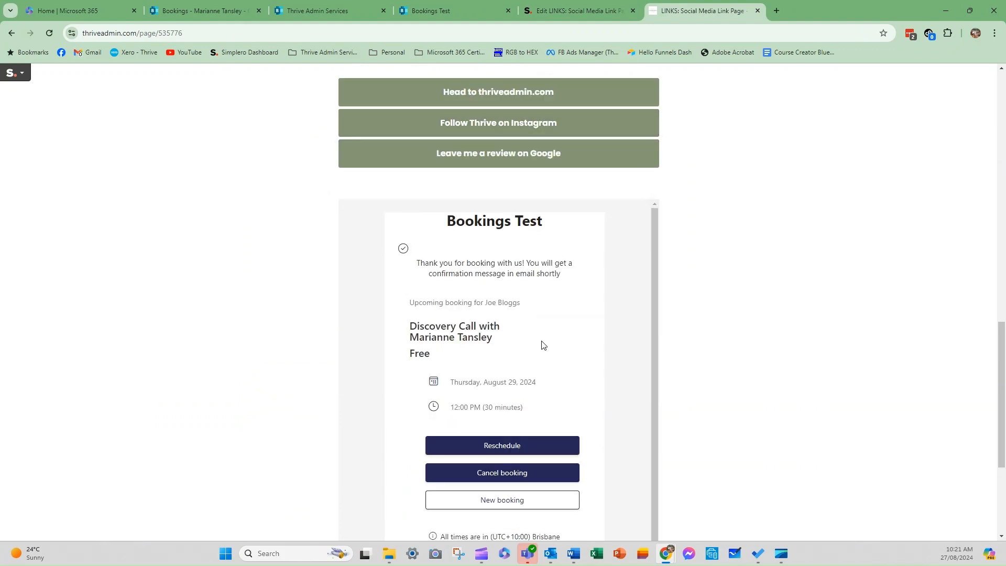
scroll(483, 412, "down", 1)
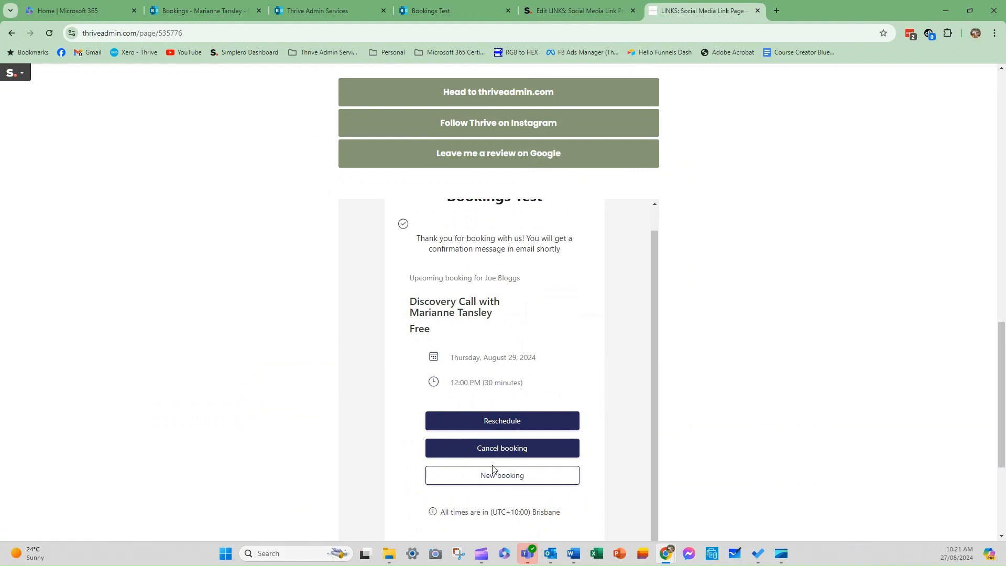
left_click(487, 474)
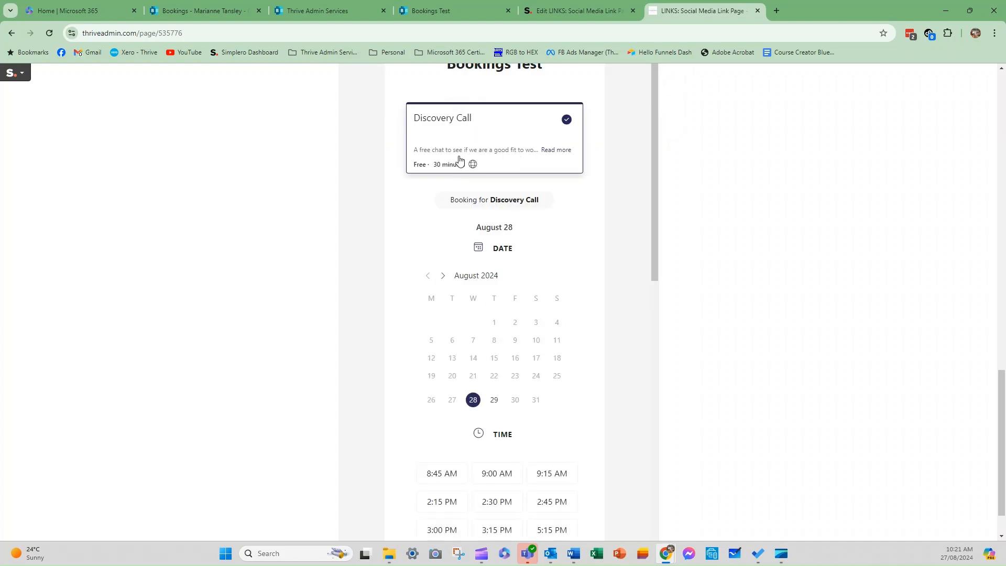
scroll(519, 215, "up", 5)
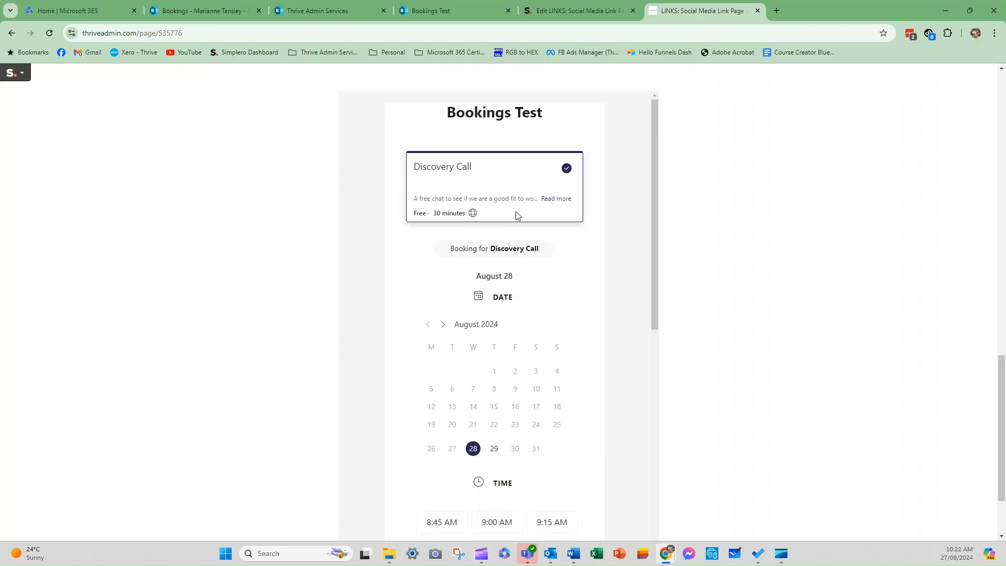
left_click(561, 11)
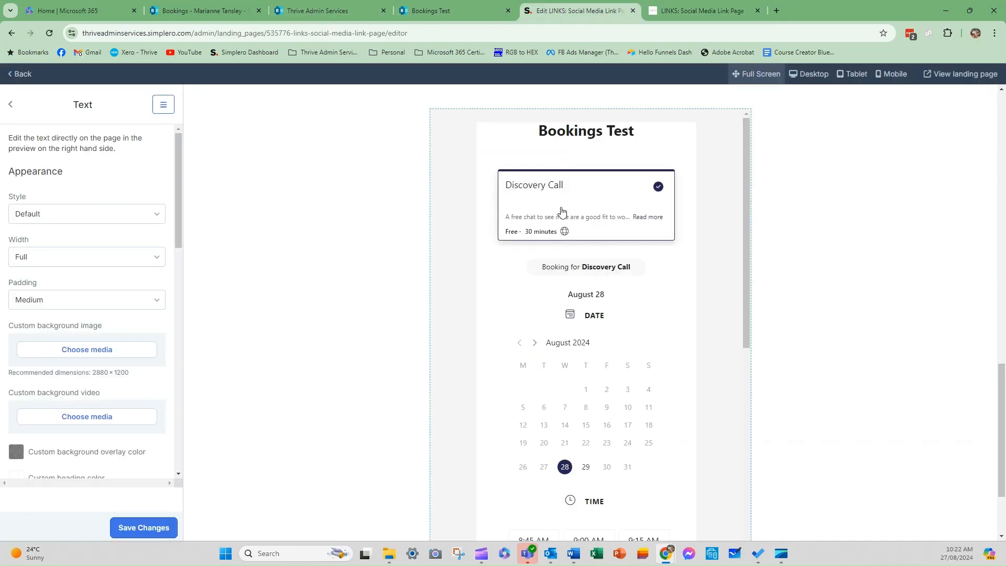
Change the embed block's iframe width from 100% to 1000px in Source code and apply it.
scroll(595, 240, "up", 3)
scroll(678, 316, "down", 8)
scroll(705, 439, "down", 6)
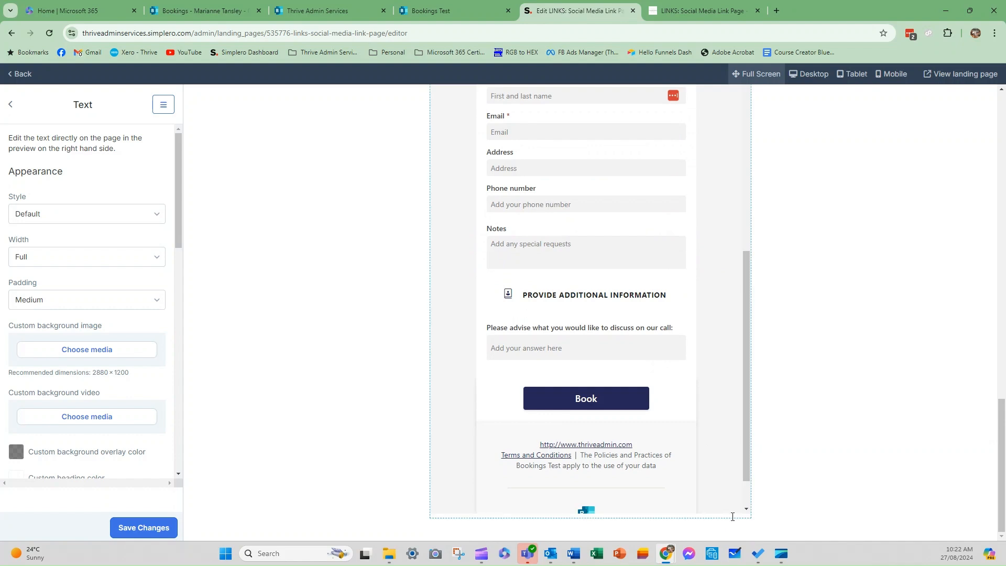
left_click(732, 517)
left_click(714, 106)
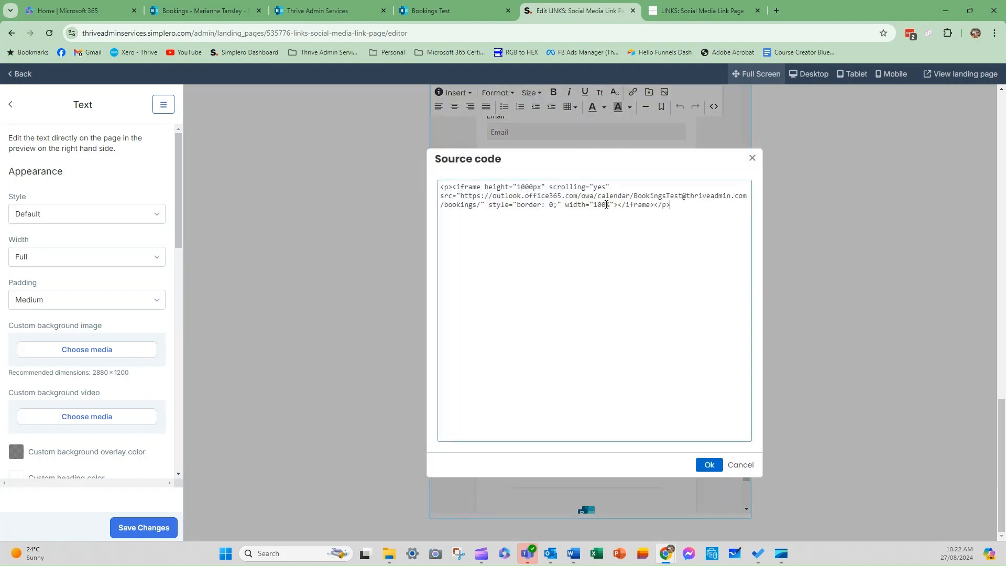
key("BackSpace")
type("0px")
left_click(710, 465)
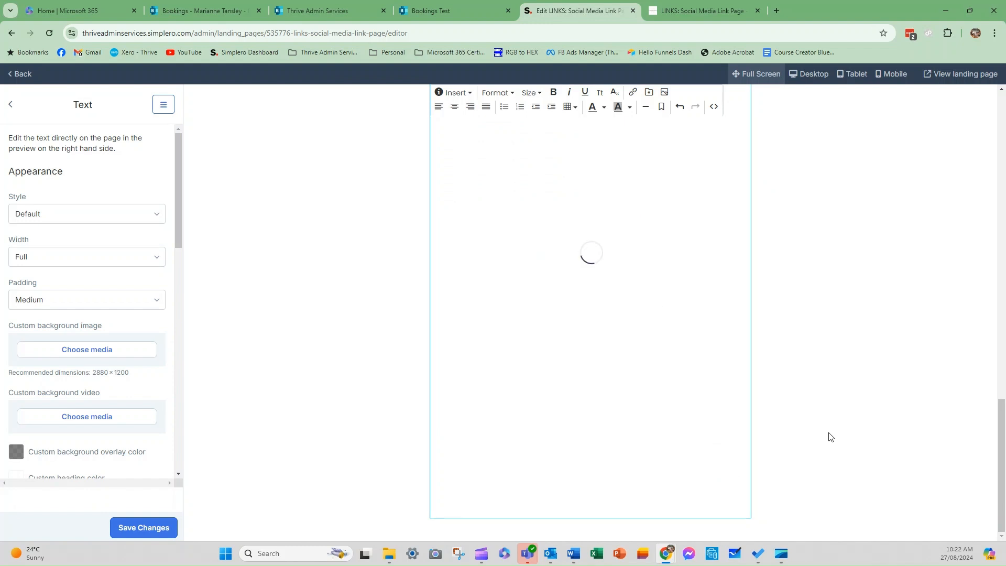
Keep the block width at Full and reopen the embed block's source code to review it.
scroll(617, 352, "down", 5)
scroll(616, 352, "up", 5)
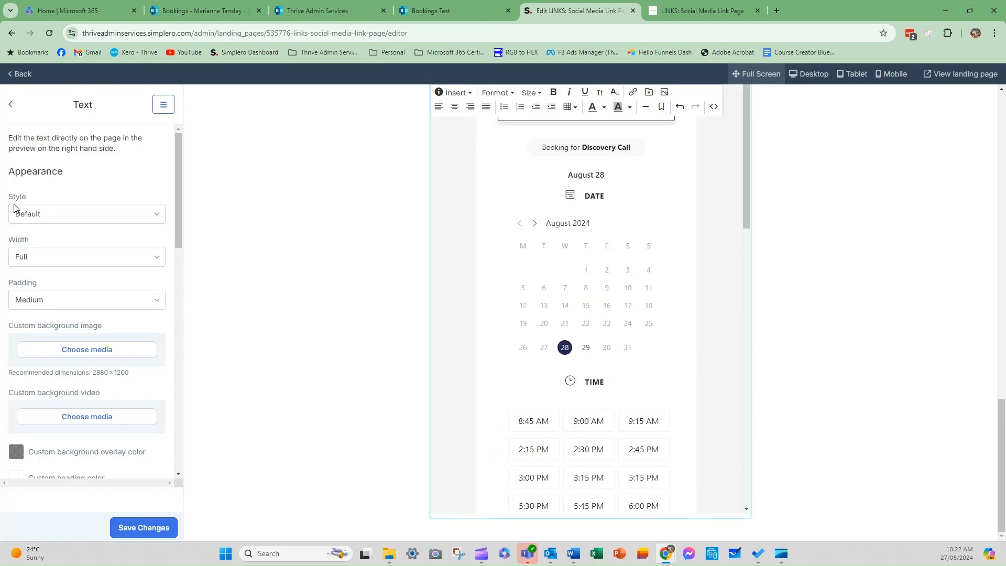
left_click(30, 259)
left_click(28, 270)
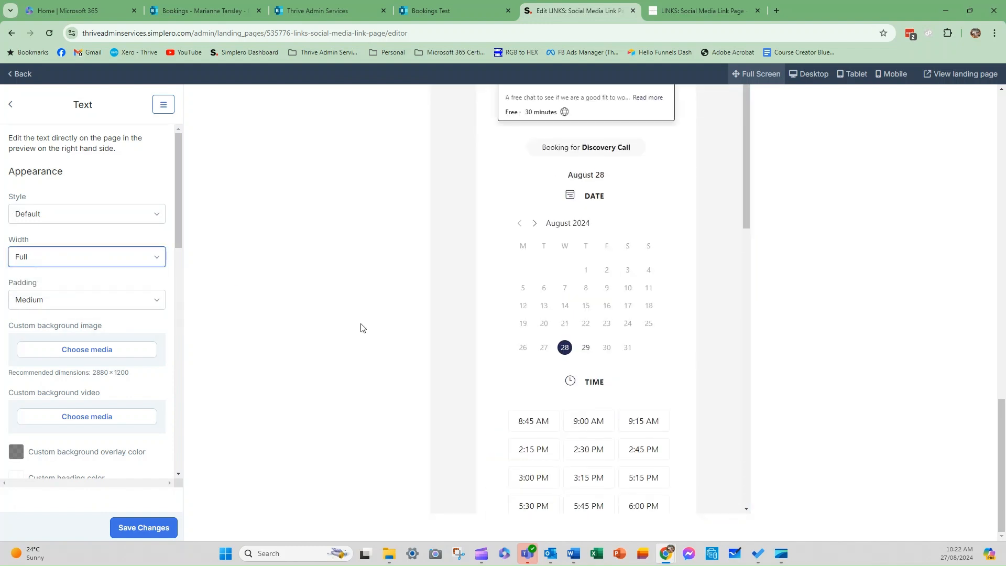
scroll(519, 251, "up", 5)
left_click(718, 275)
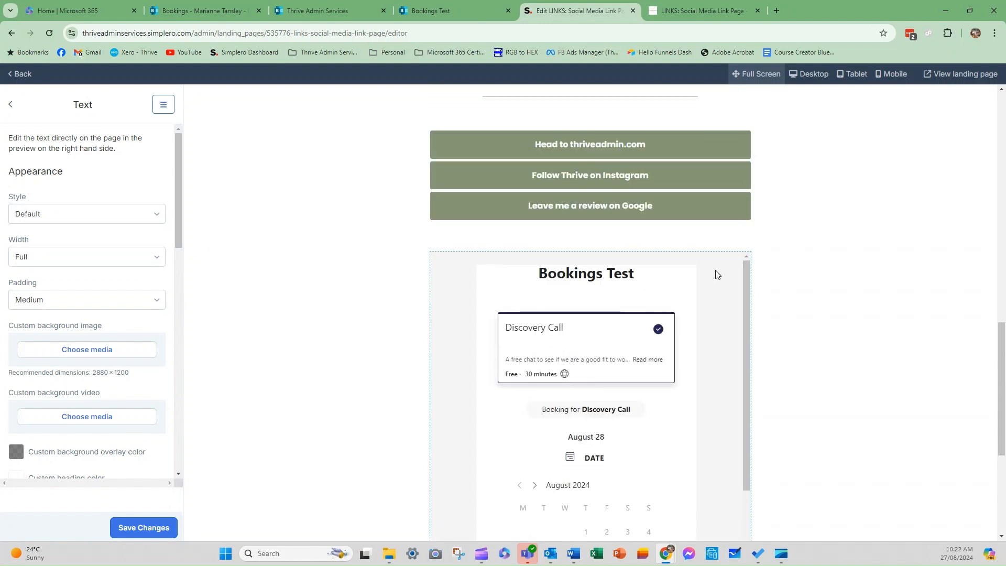
scroll(710, 485, "down", 10)
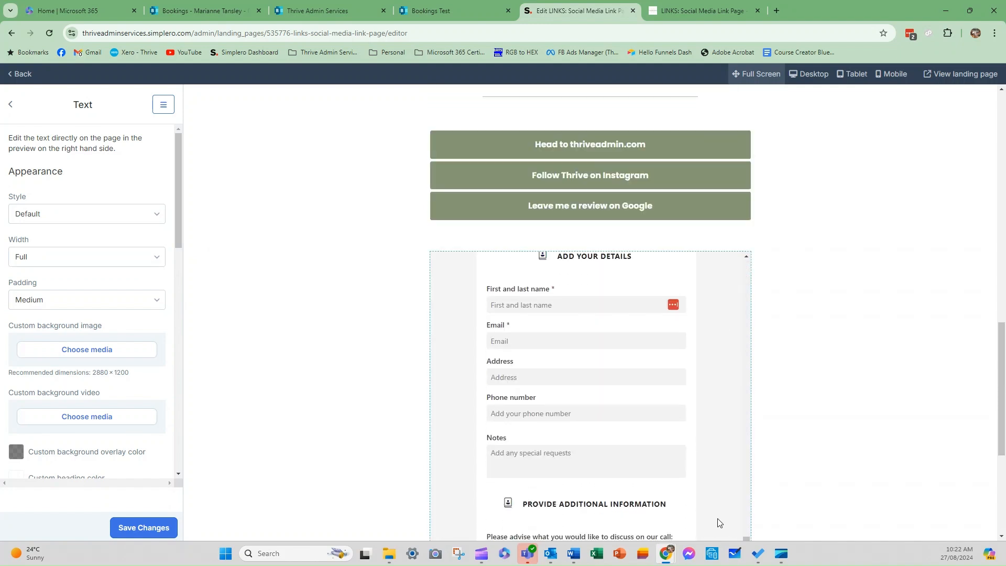
left_click(735, 514)
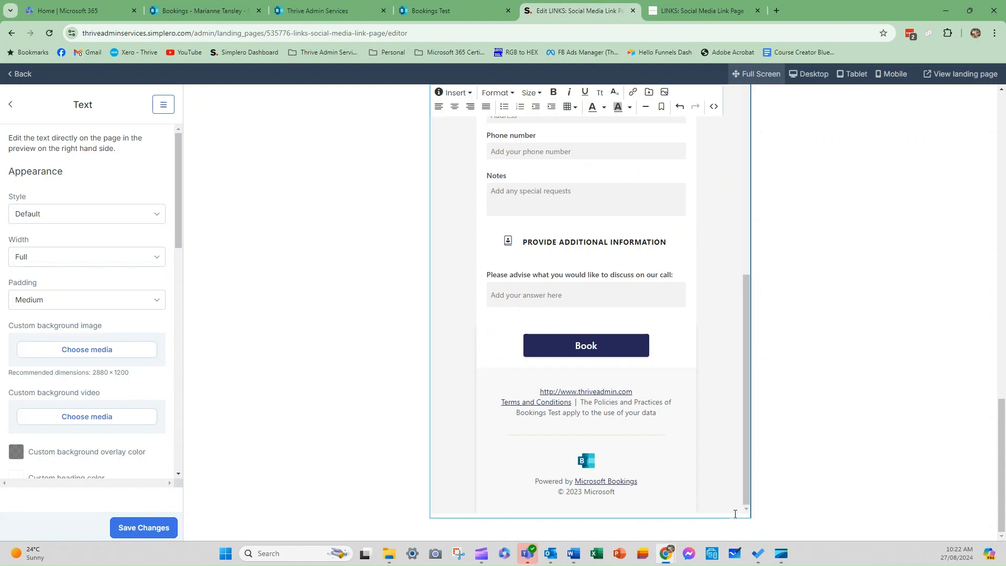
left_click(713, 108)
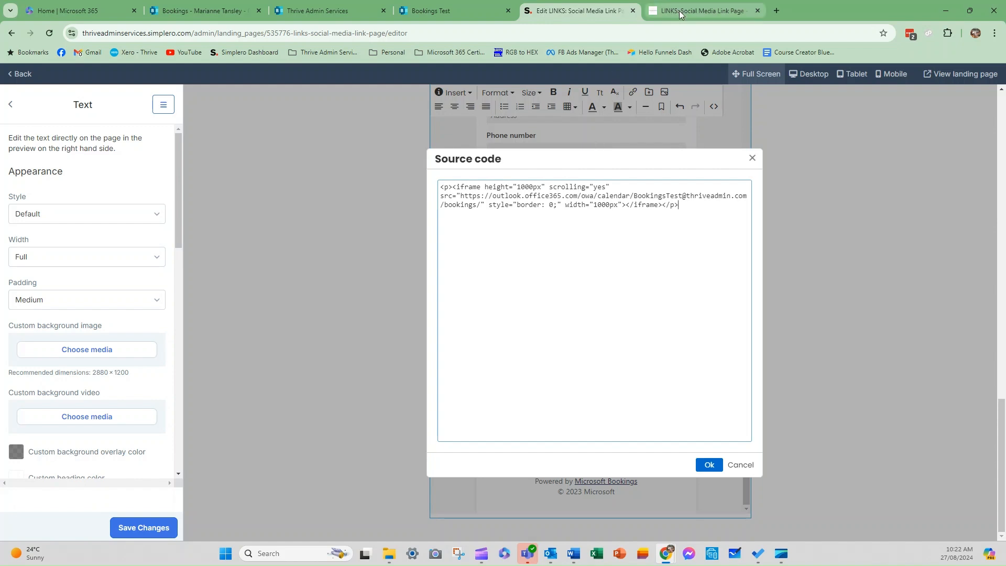
mouse_move(679, 10)
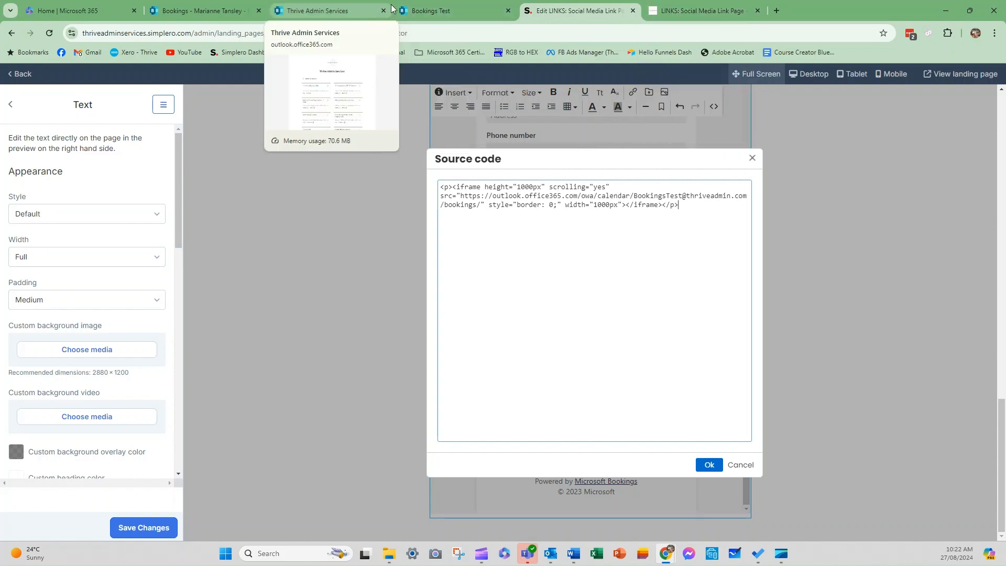
Go to the Bookings homepage and open the Bookings Test shared booking page.
left_click(473, 11)
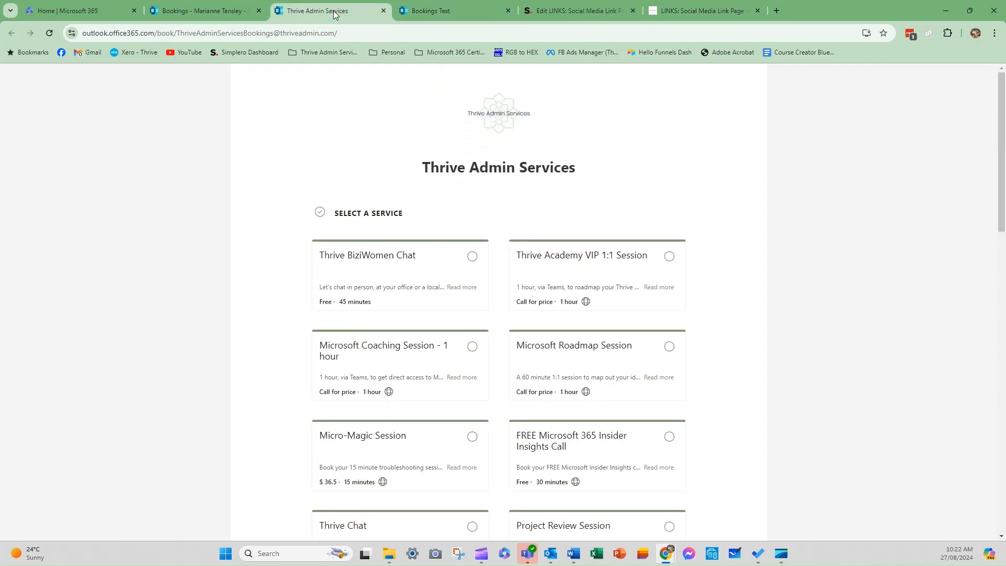
left_click(197, 12)
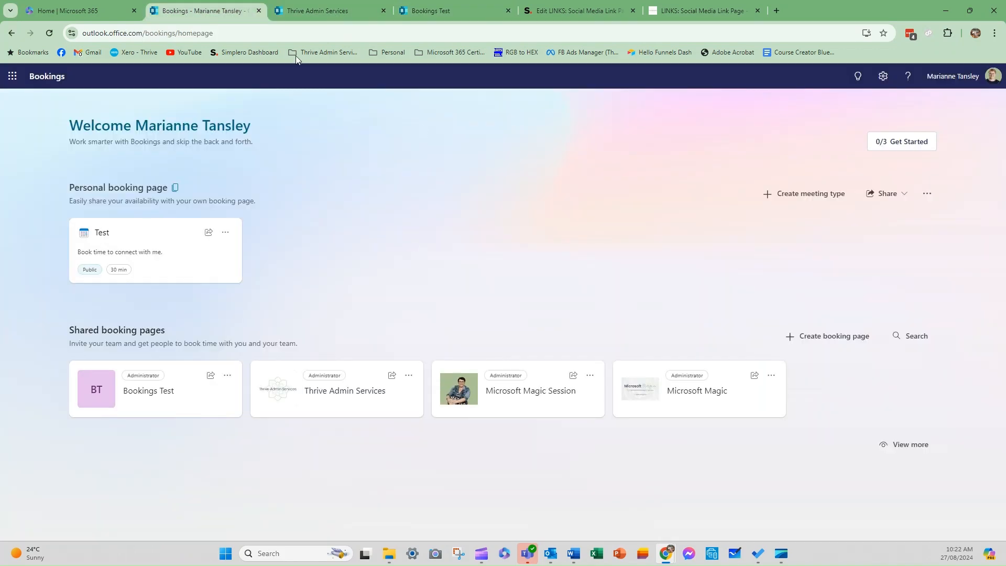
left_click(408, 12)
scroll(238, 220, "up", 4)
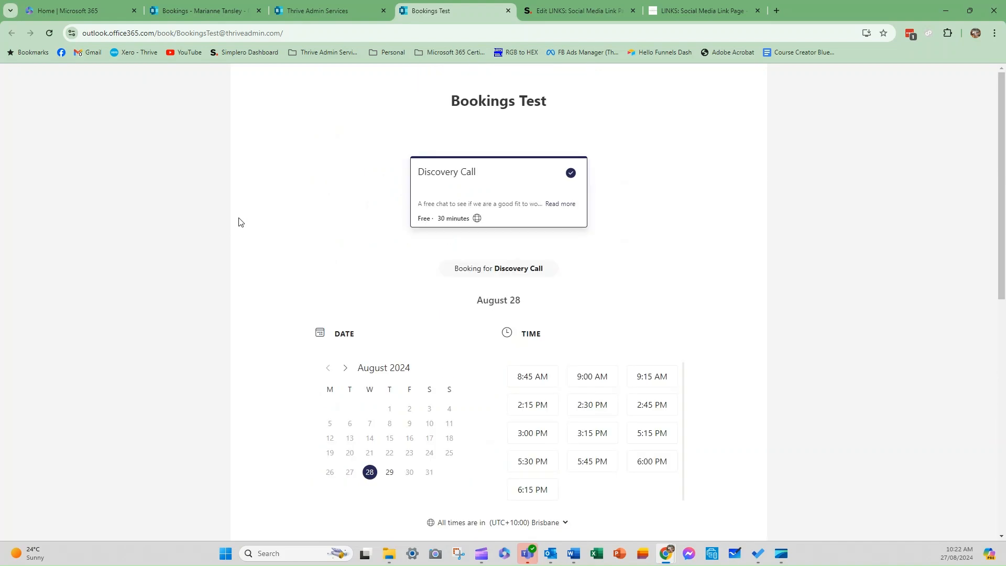
left_click(306, 15)
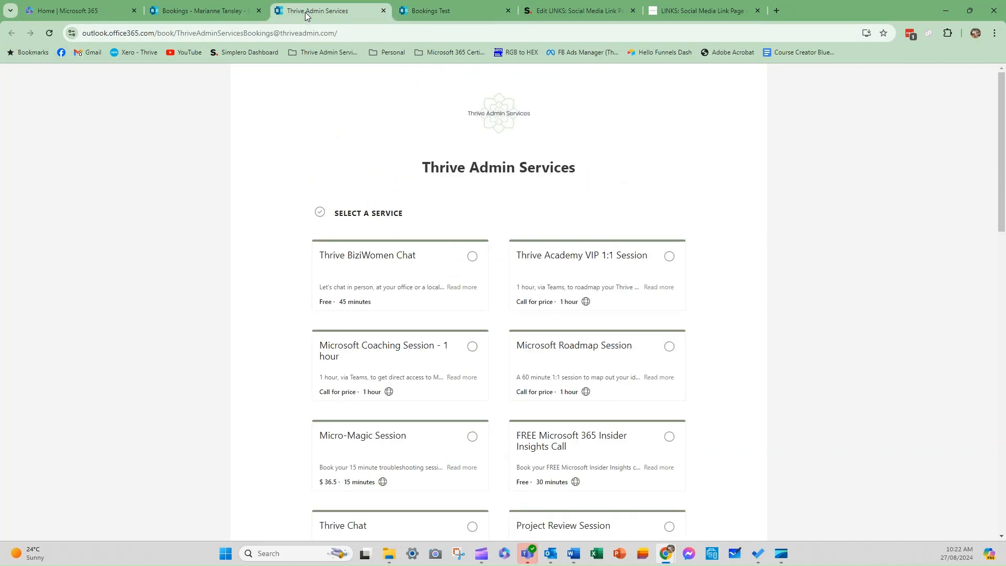
left_click(199, 12)
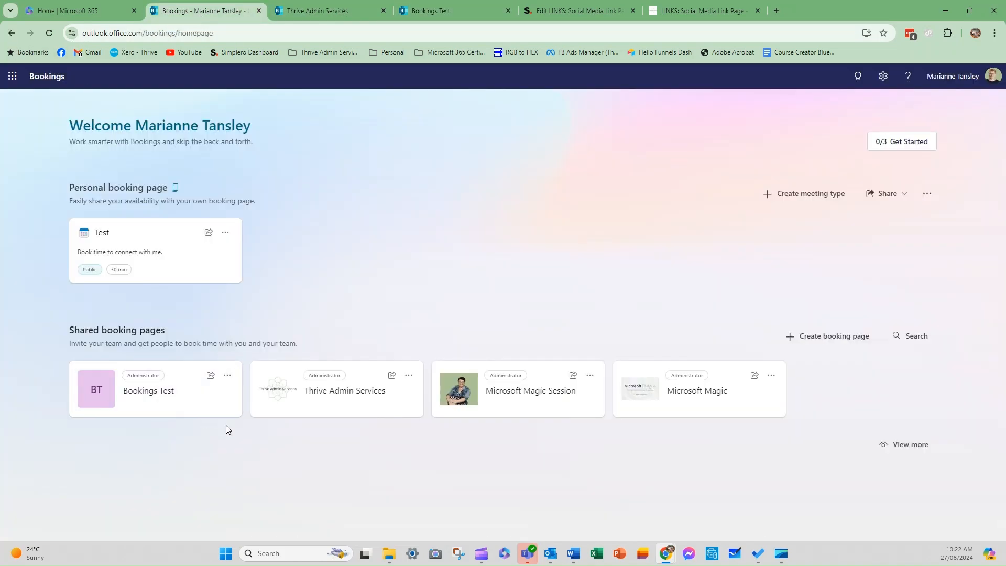
left_click(156, 395)
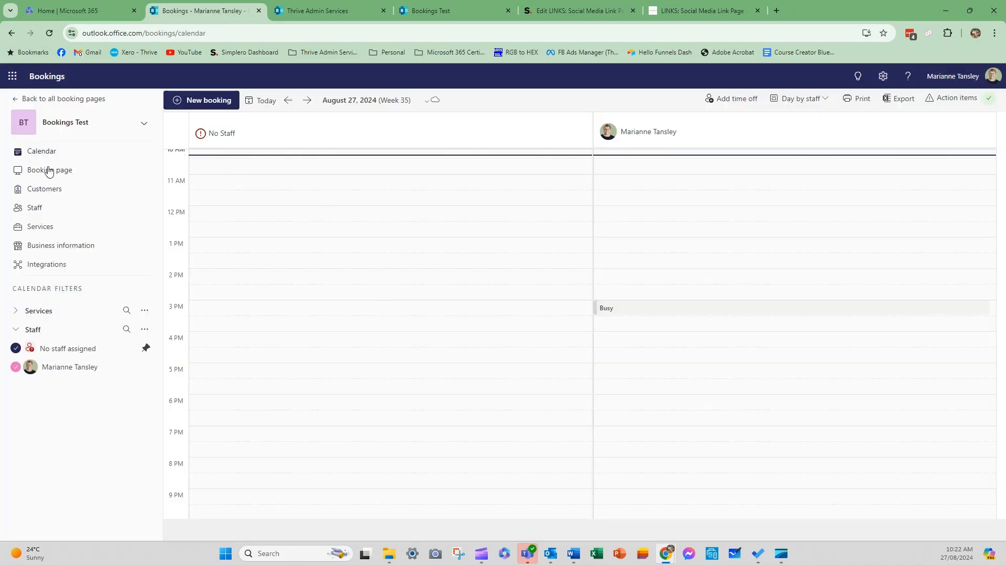
Show the Bookings Test booking page's embed code and switch it to the IFrame version.
left_click(48, 170)
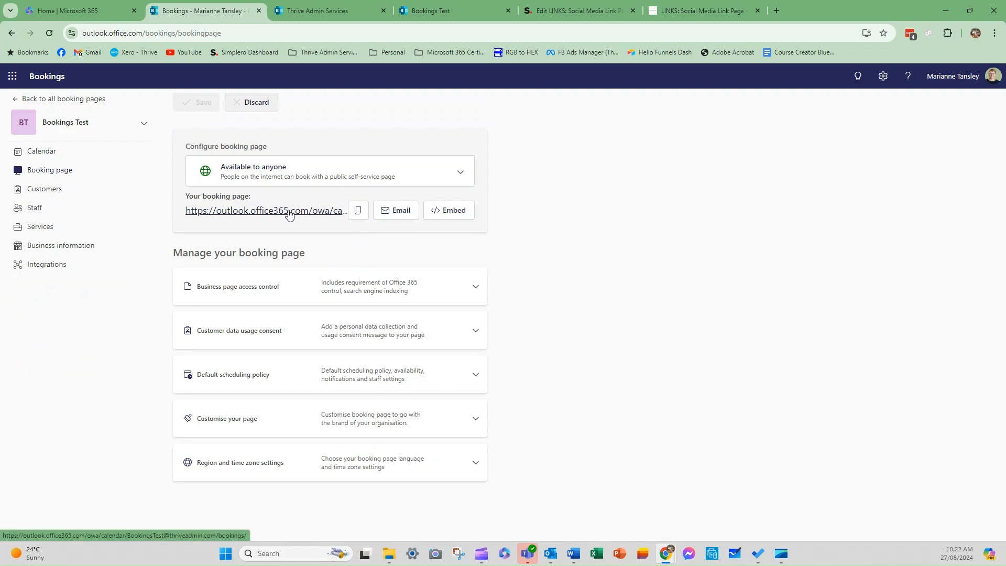
left_click(455, 215)
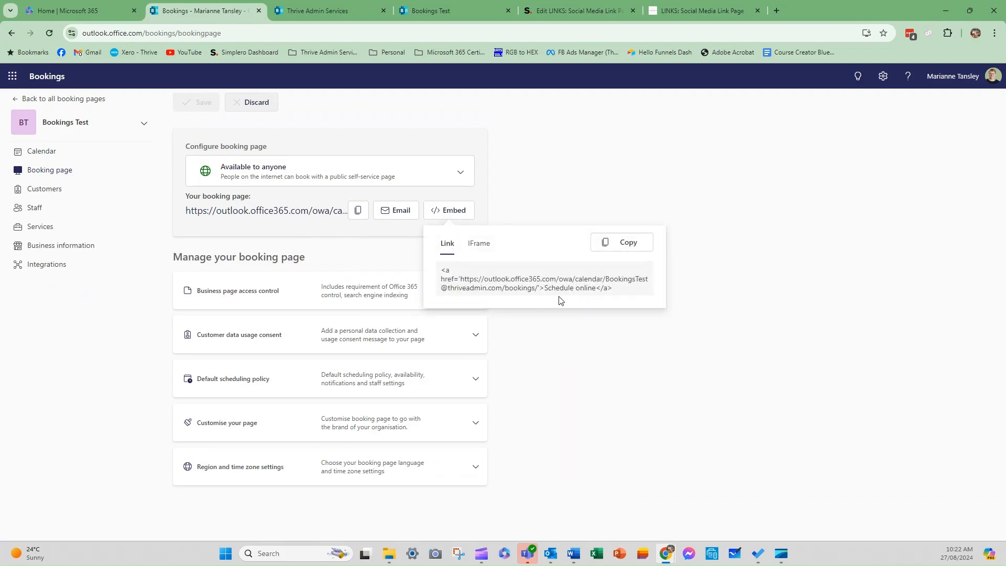
left_click_drag(547, 288, 595, 288)
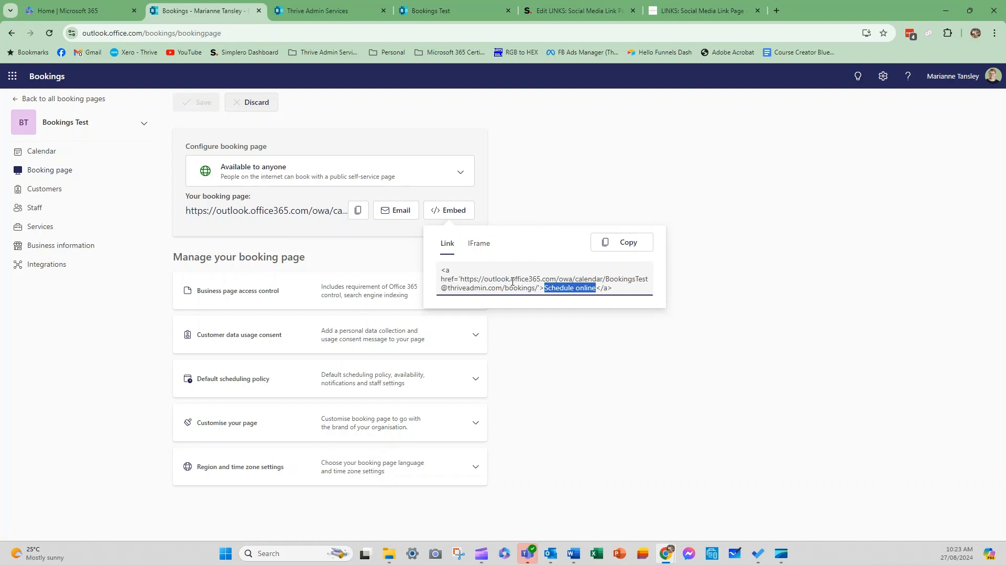
left_click(480, 244)
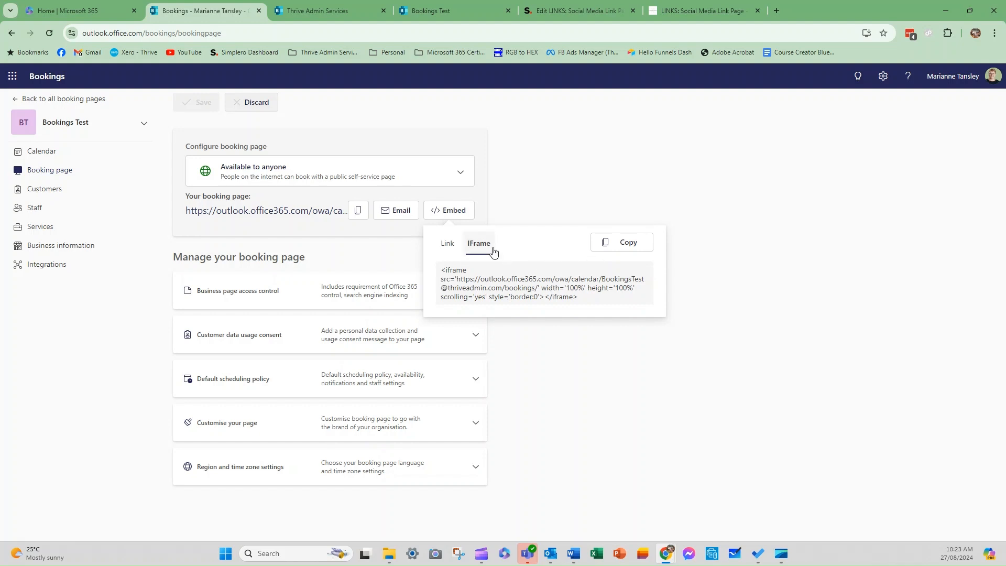
left_click(580, 7)
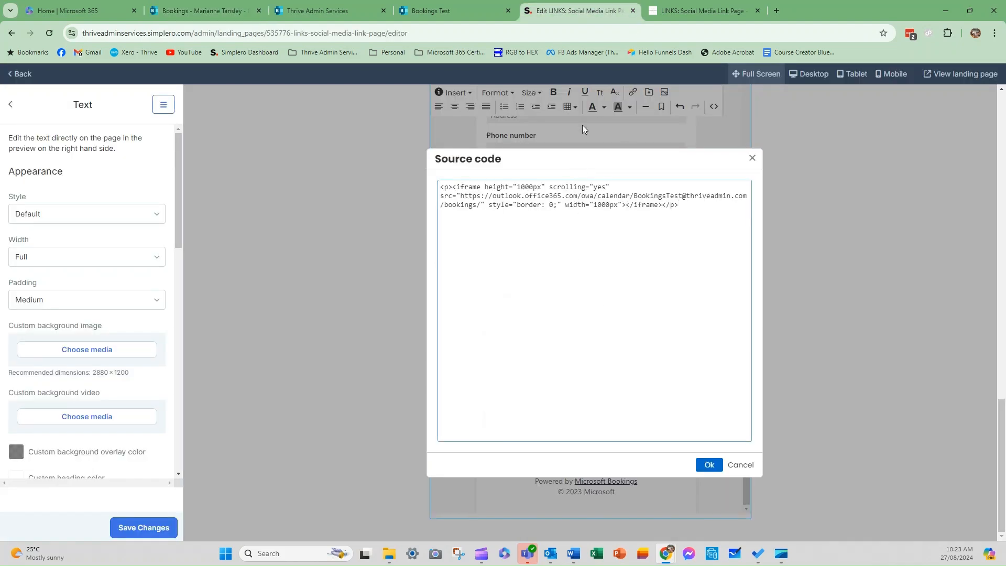
Scroll the live LINKS page's Bookings Test widget: August 2024 calendar, time slots and details form.
left_click(694, 14)
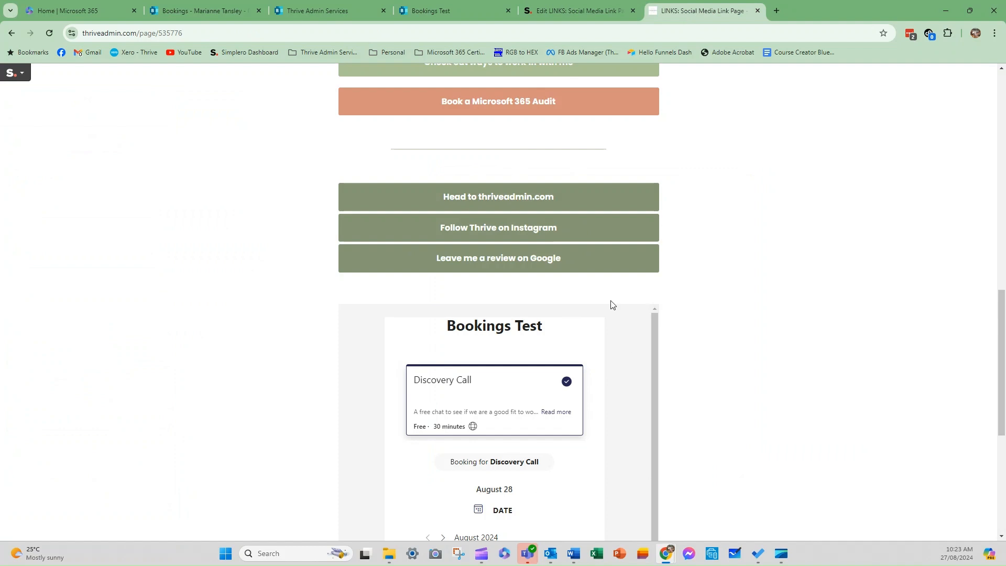
scroll(561, 332, "down", 2)
scroll(539, 447, "up", 2)
scroll(693, 317, "up", 9)
scroll(693, 325, "down", 12)
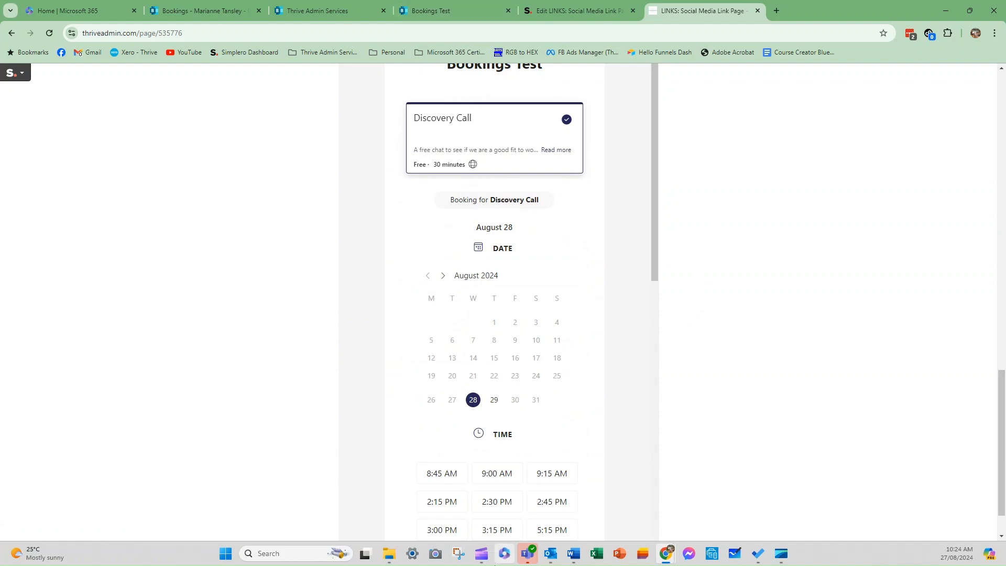
scroll(483, 197, "down", 12)
scroll(486, 425, "up", 6)
scroll(487, 414, "up", 6)
scroll(360, 355, "up", 5)
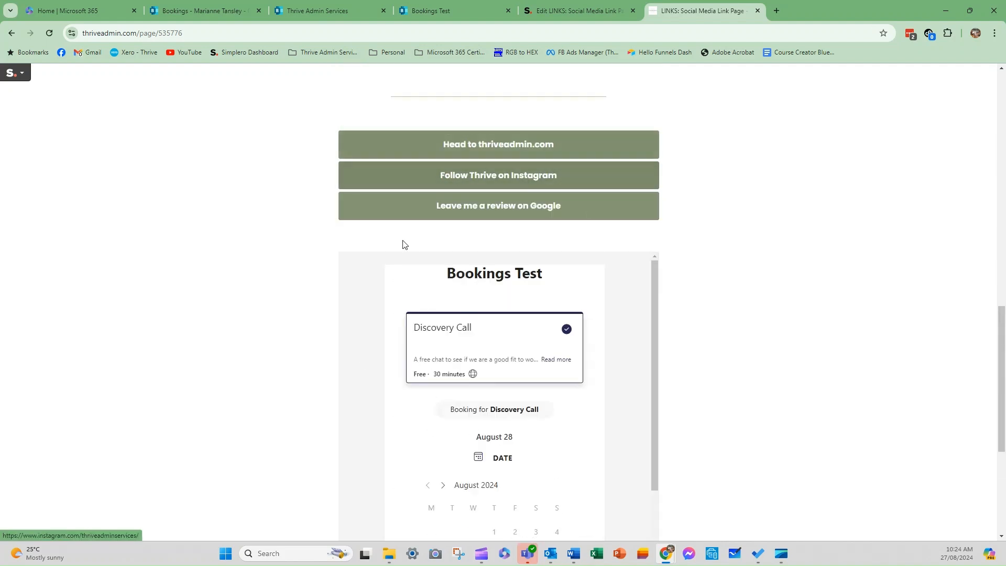
scroll(507, 324, "down", 5)
scroll(505, 351, "up", 3)
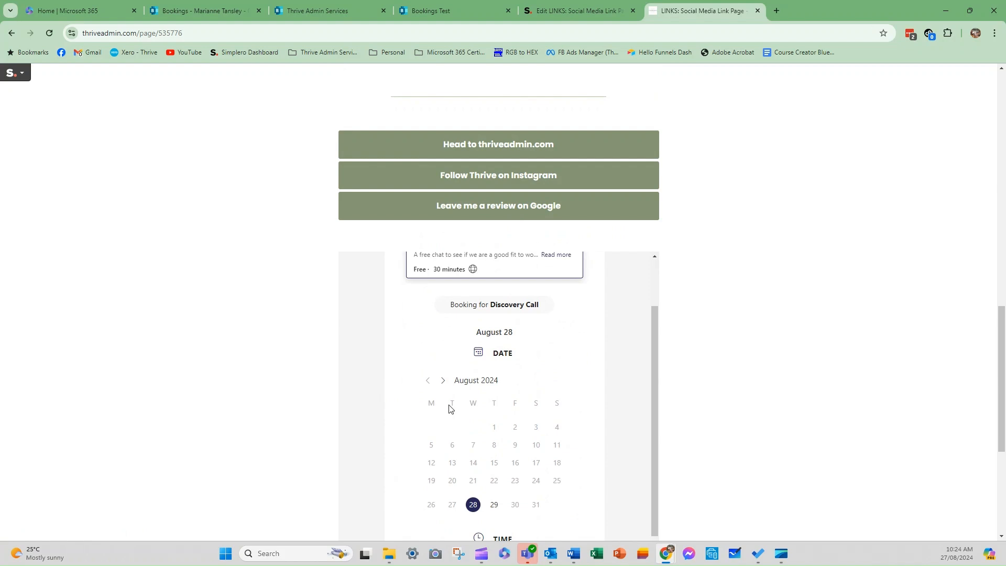
scroll(449, 408, "down", 10)
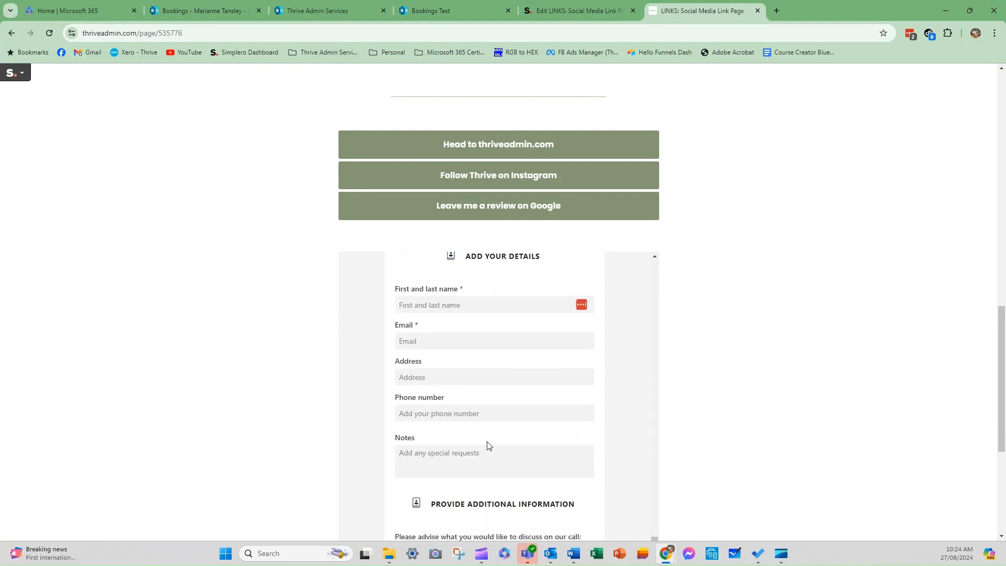
scroll(487, 445, "down", 5)
scroll(495, 346, "up", 5)
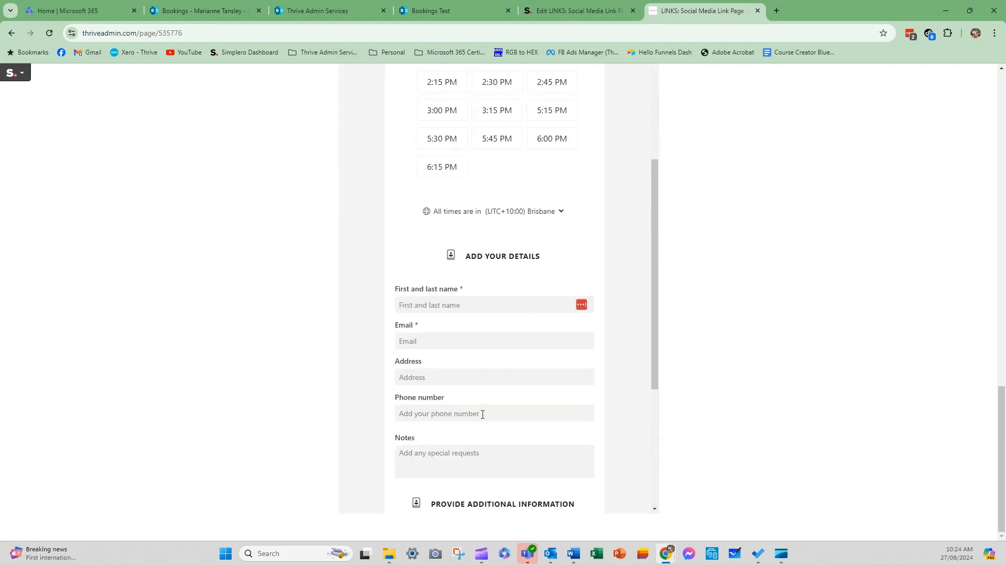
scroll(568, 123, "up", 7)
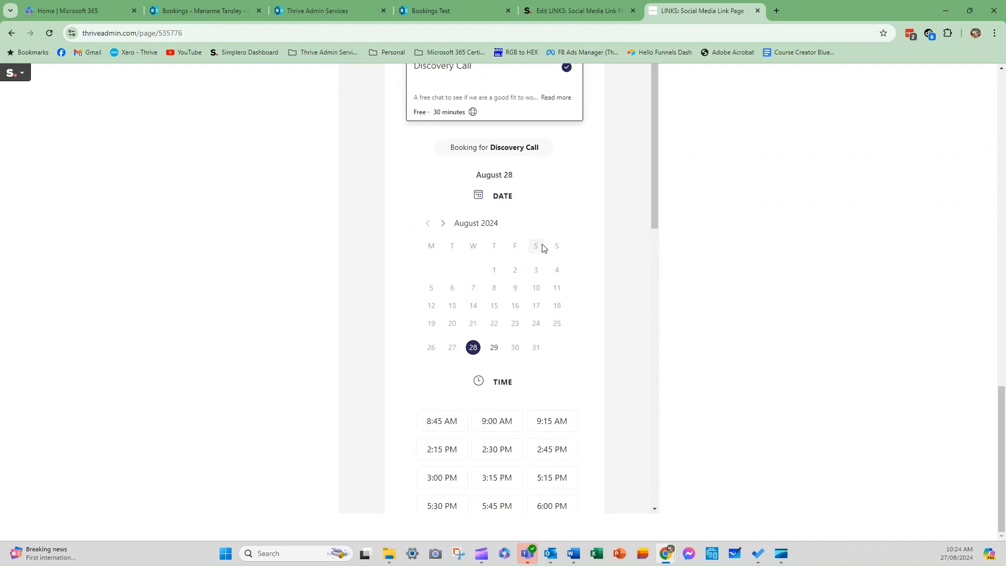
scroll(536, 269, "down", 10)
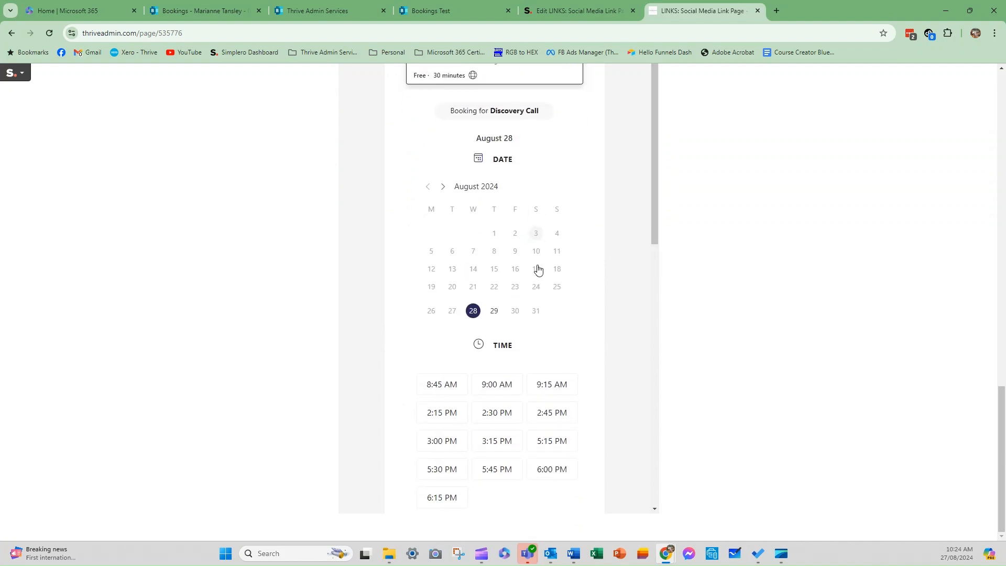